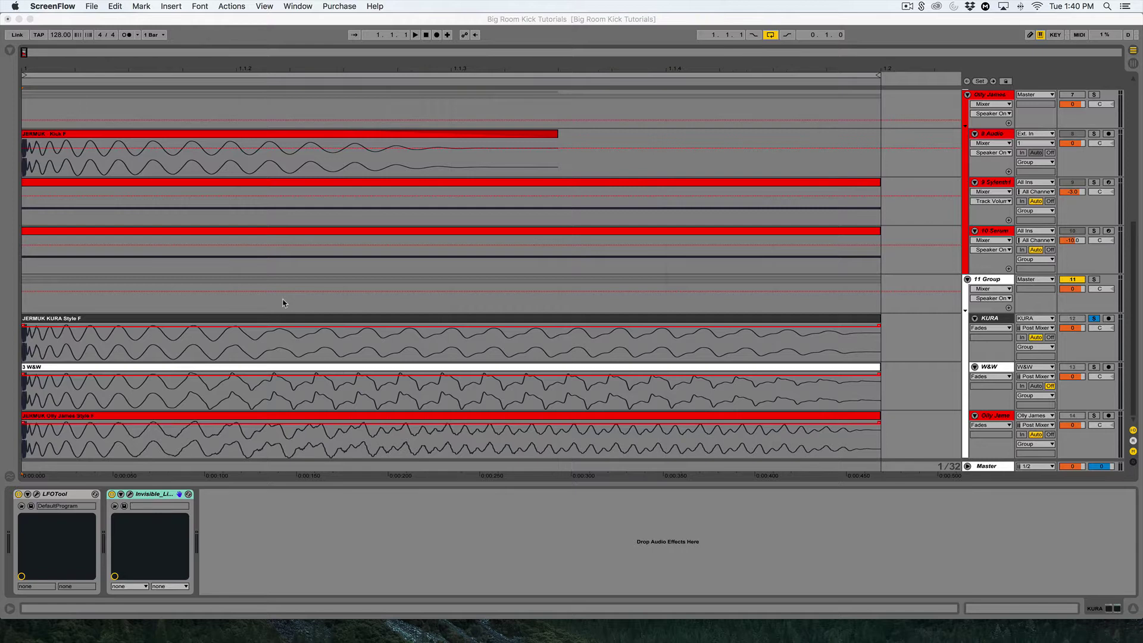
Play the soloed KURA kick recording from the start of its clip, and stop playback.
{"action": "left_click", "coordinate": [59, 350]}
{"action": "left_click", "coordinate": [51, 351]}
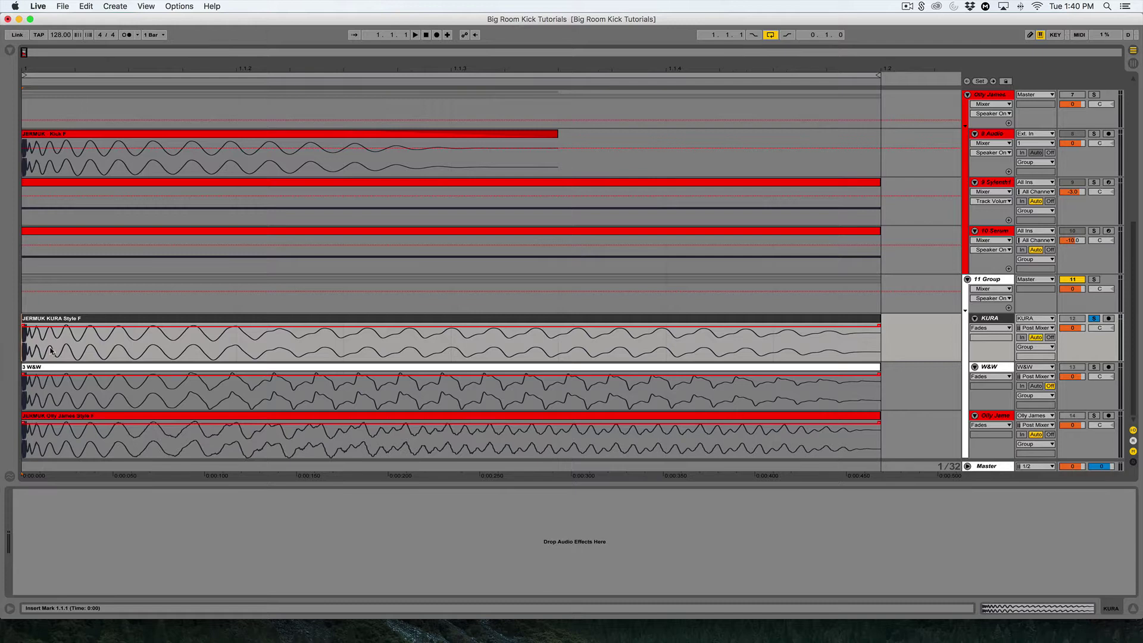
{"action": "key", "text": "space"}
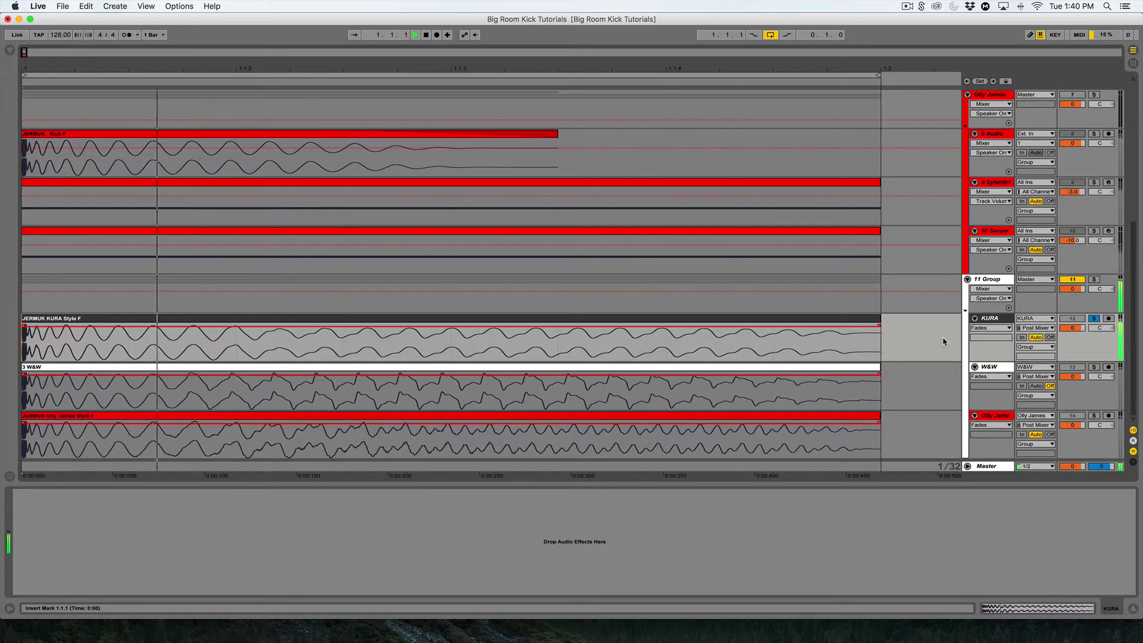
{"action": "key", "text": "space"}
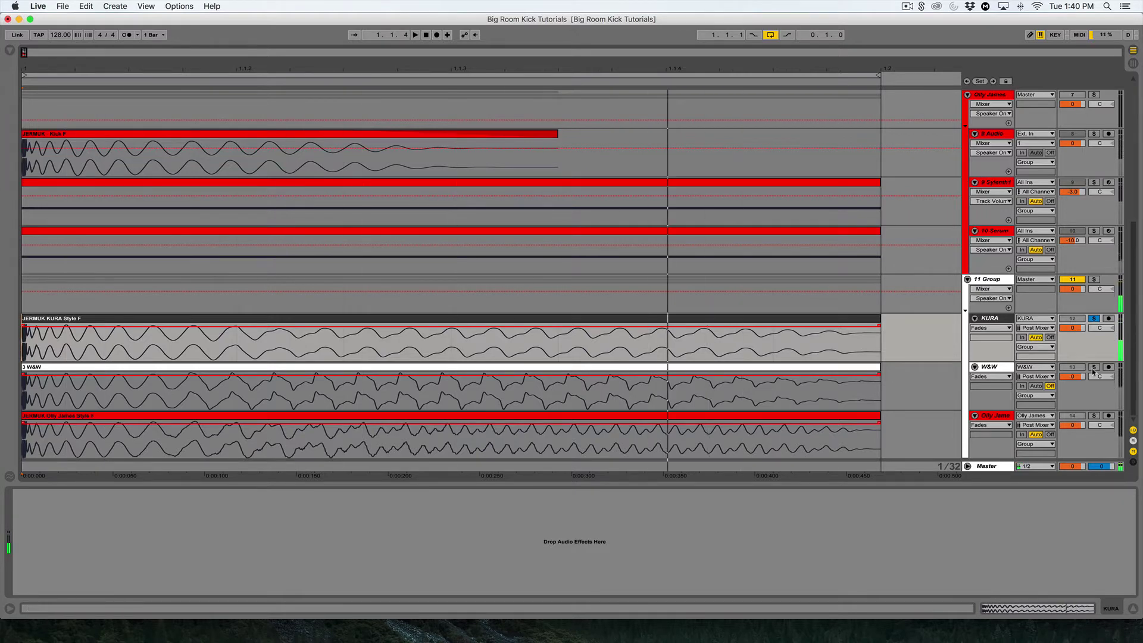
Audition the finished W&W and Olly James kick recordings from their start, soloing each one, and clear the solo.
{"action": "left_click", "coordinate": [50, 400]}
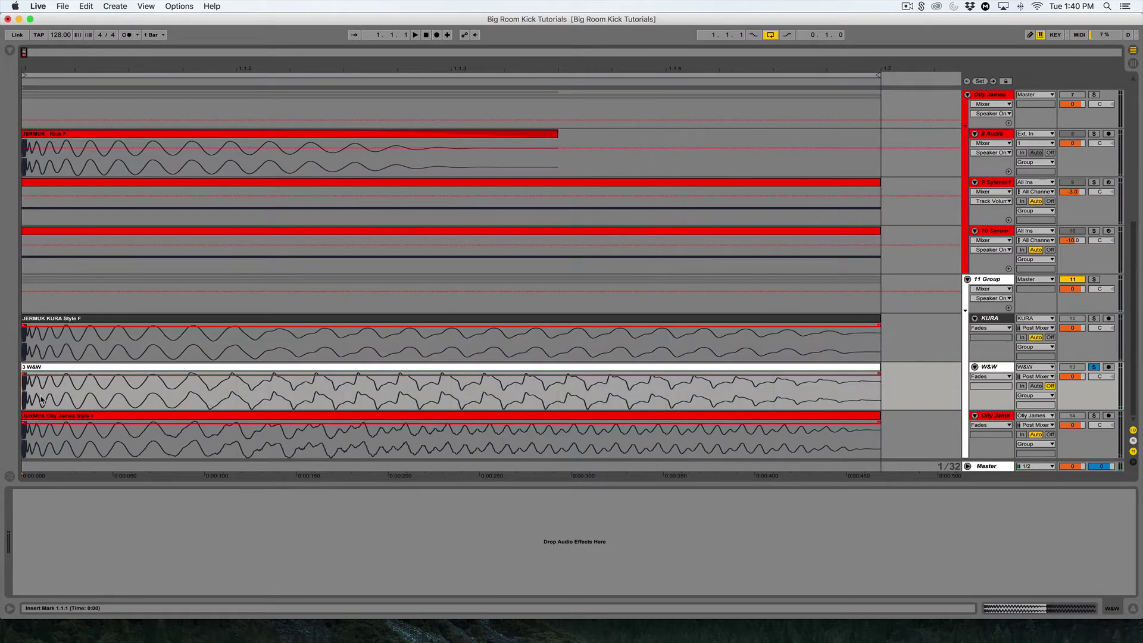
{"action": "key", "text": "space"}
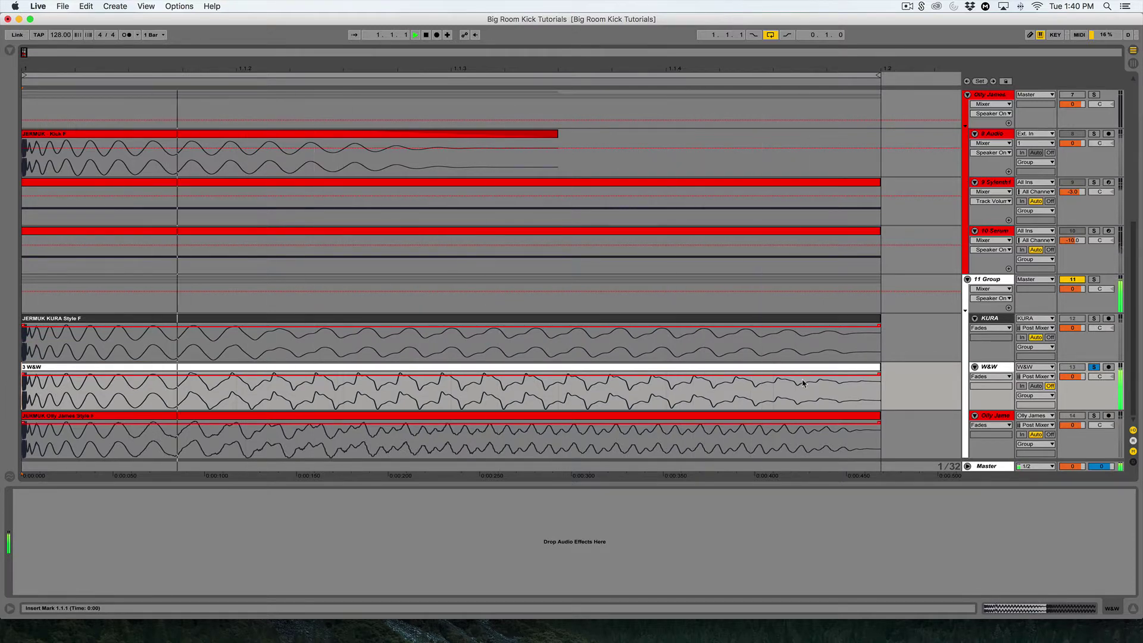
{"action": "left_click", "coordinate": [1094, 415]}
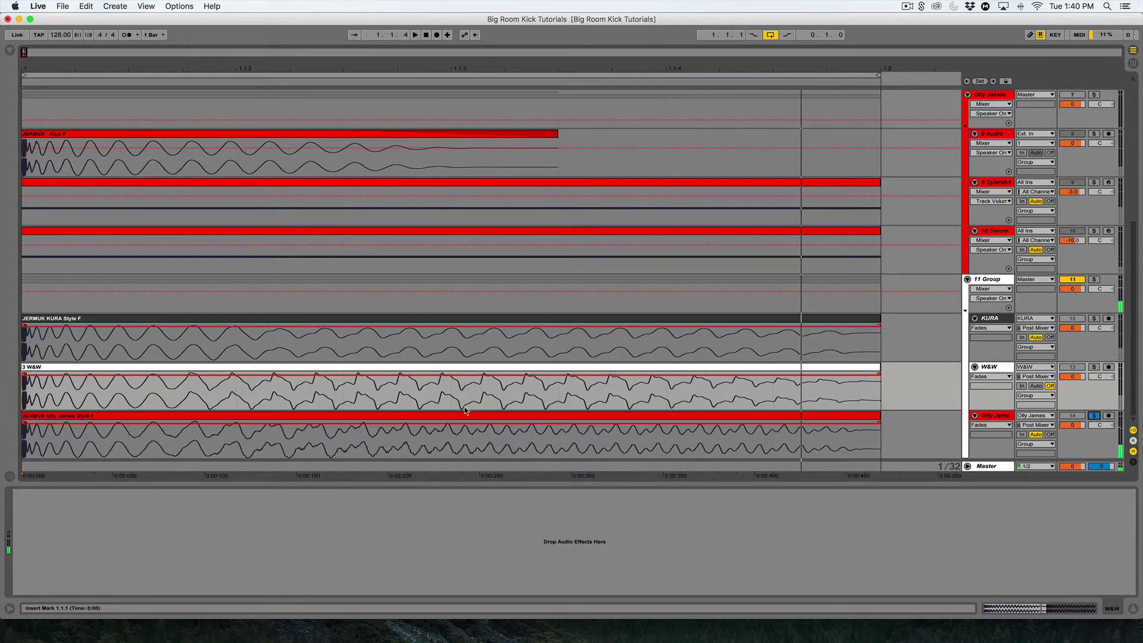
{"action": "left_click", "coordinate": [26, 448]}
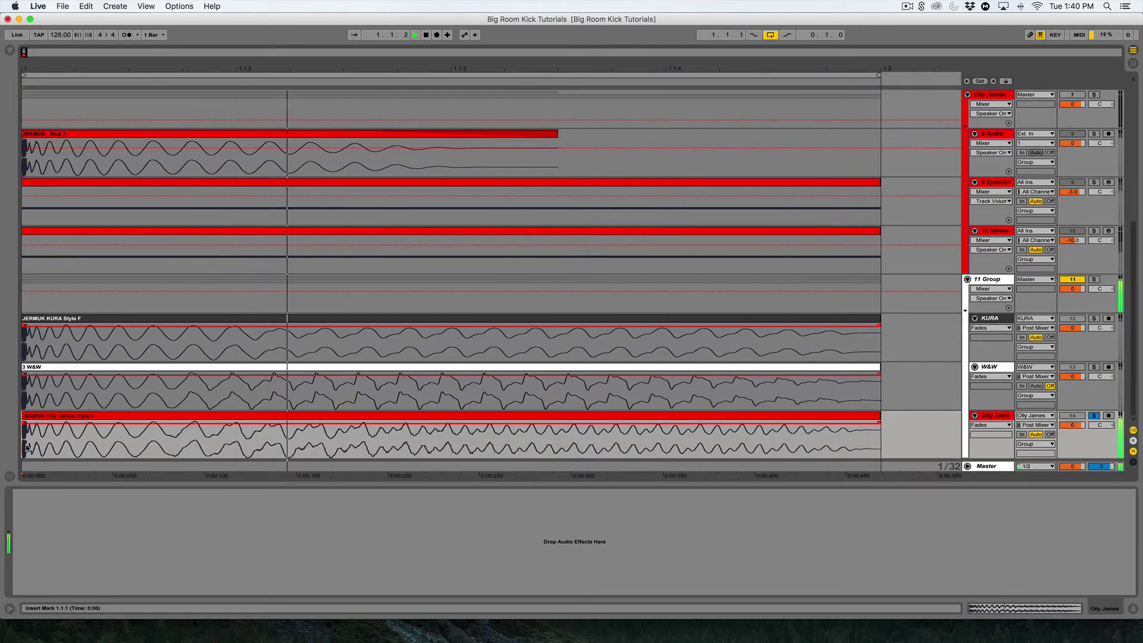
{"action": "key", "text": "space"}
{"action": "left_click", "coordinate": [1094, 415]}
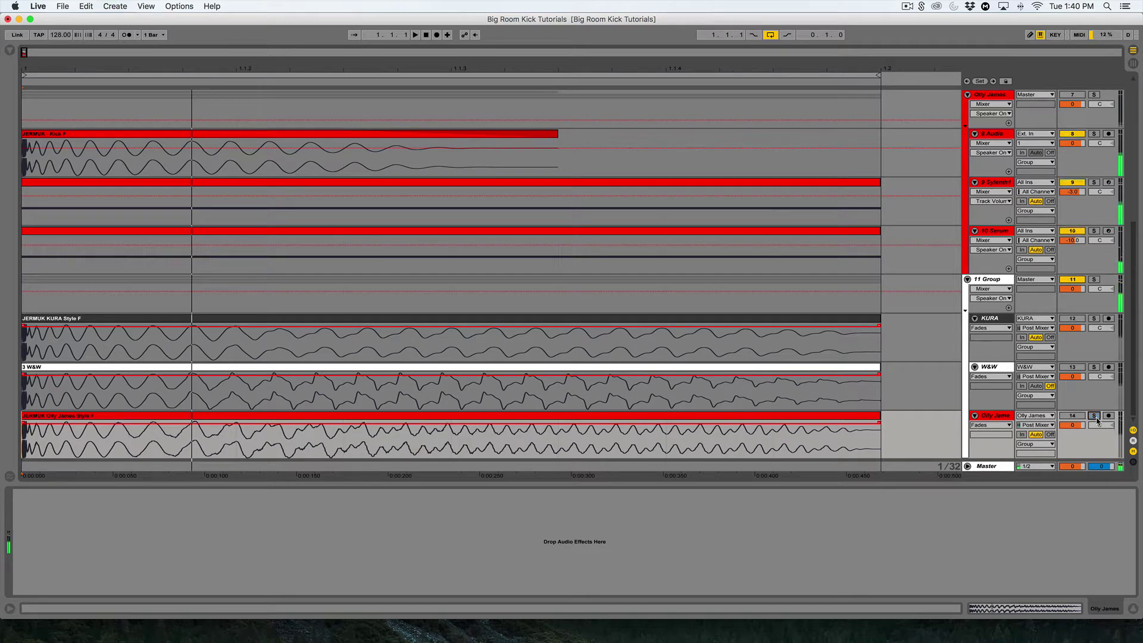
Solo the JERMUK - Kick F audio track in the KURA group and play it from the start.
{"action": "left_click", "coordinate": [365, 303]}
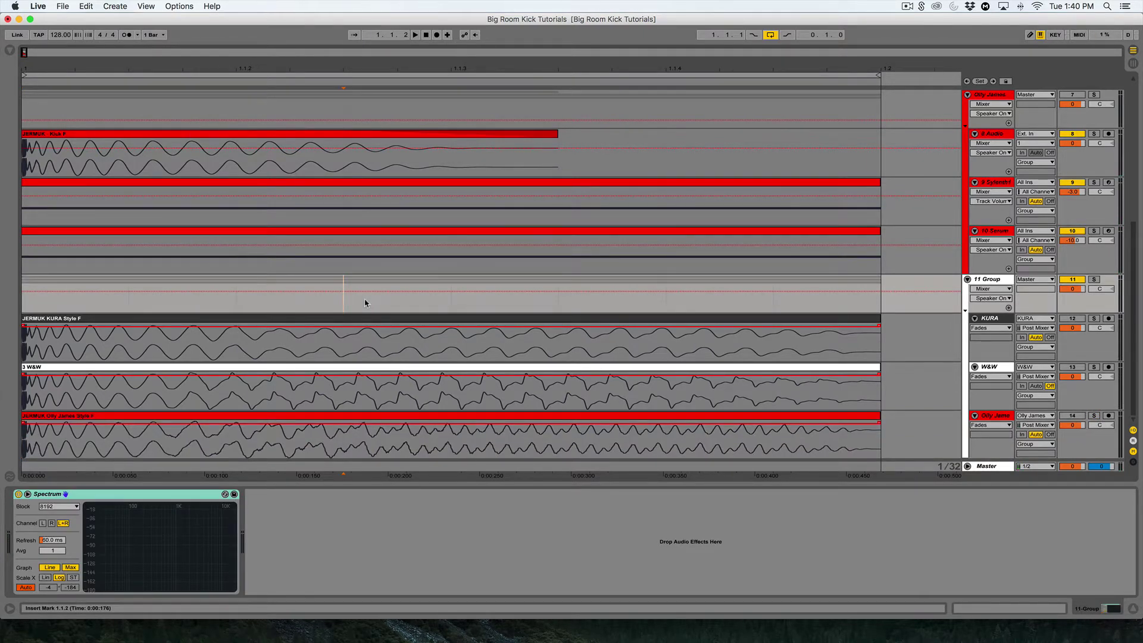
{"action": "scroll", "coordinate": [381, 388], "scroll_direction": "up", "scroll_amount": 5}
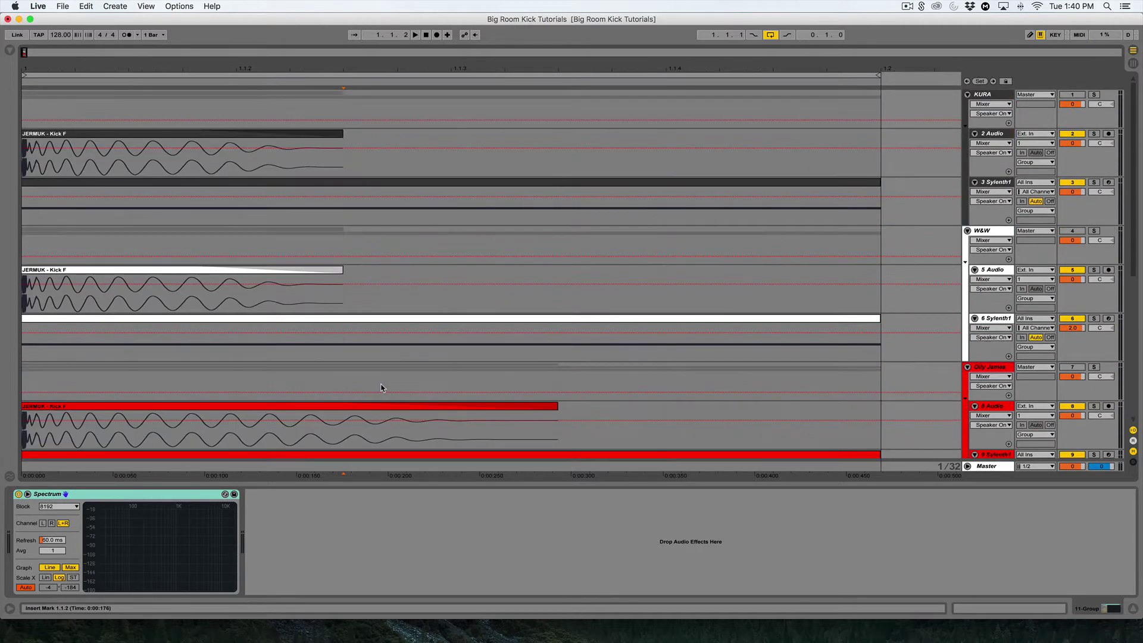
{"action": "left_click", "coordinate": [31, 97]}
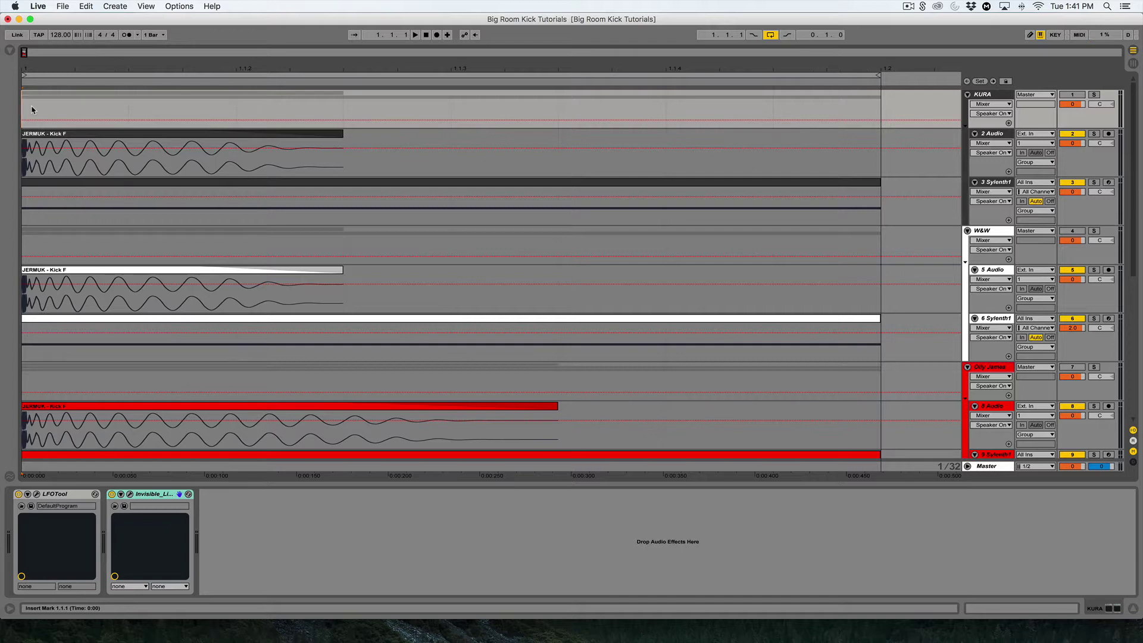
{"action": "left_click", "coordinate": [1098, 94]}
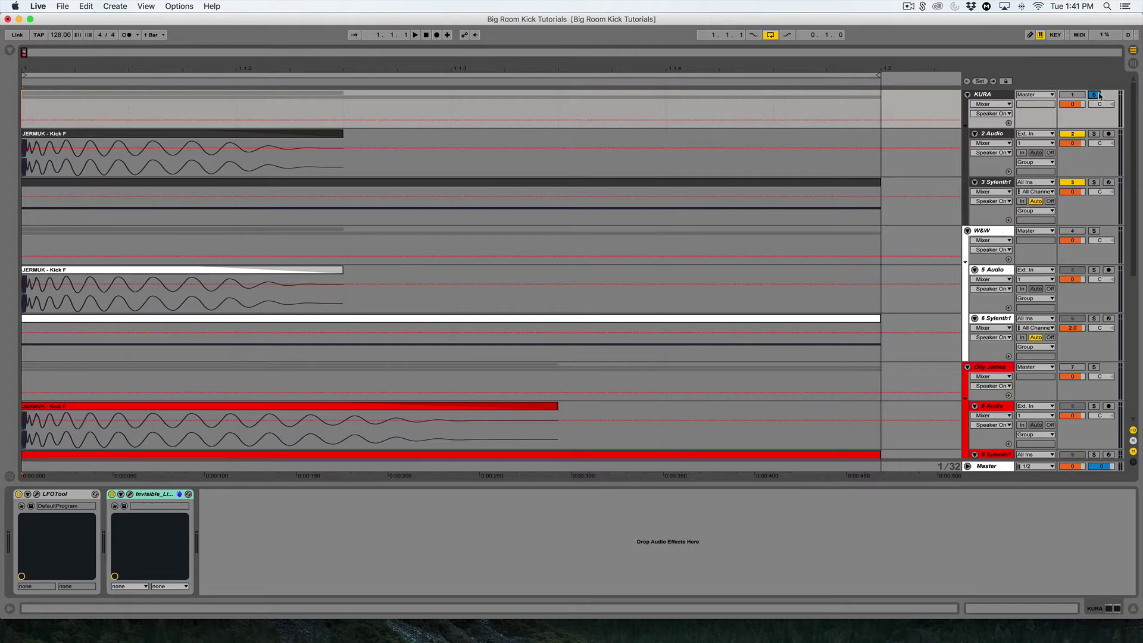
{"action": "left_click", "coordinate": [67, 210]}
{"action": "left_click", "coordinate": [35, 165]}
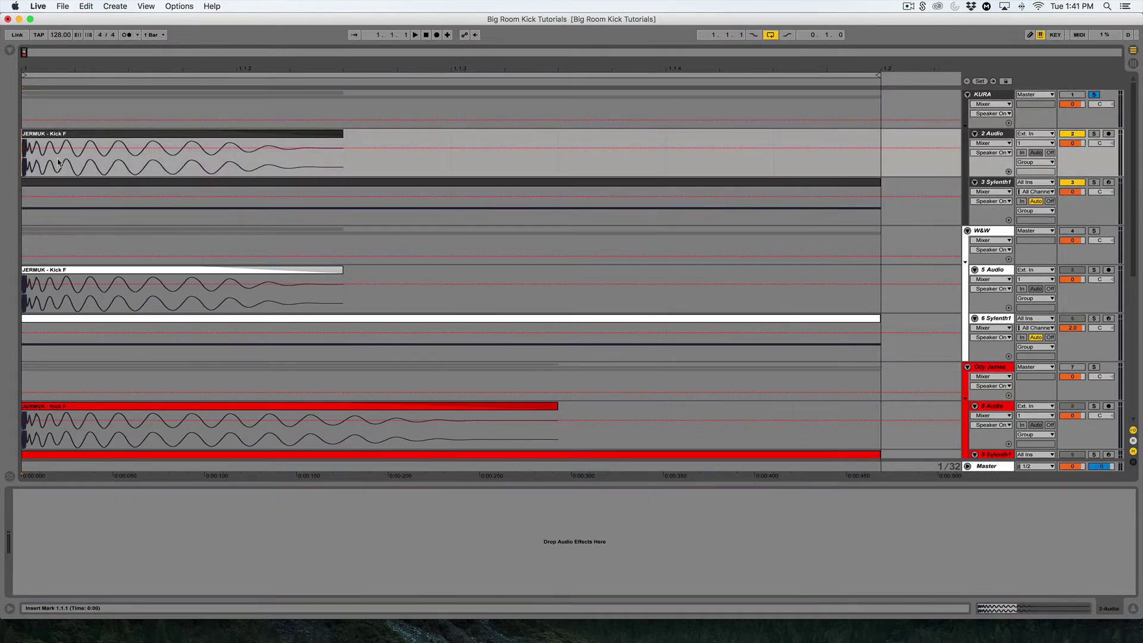
{"action": "left_click", "coordinate": [1095, 135]}
{"action": "key", "text": "space"}
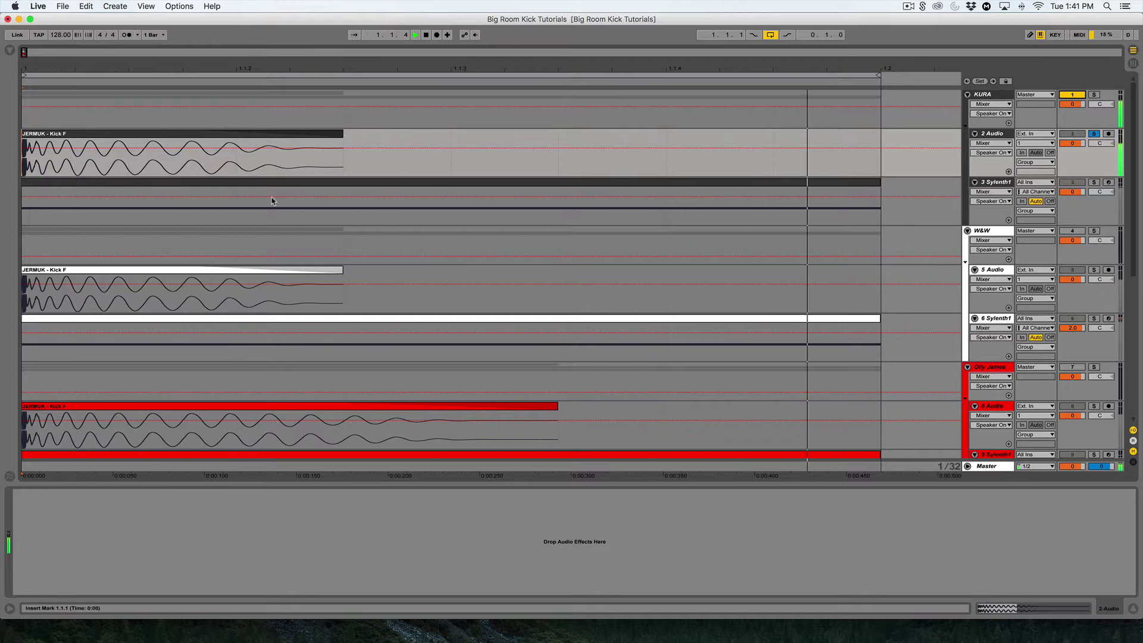
{"action": "key", "text": "space"}
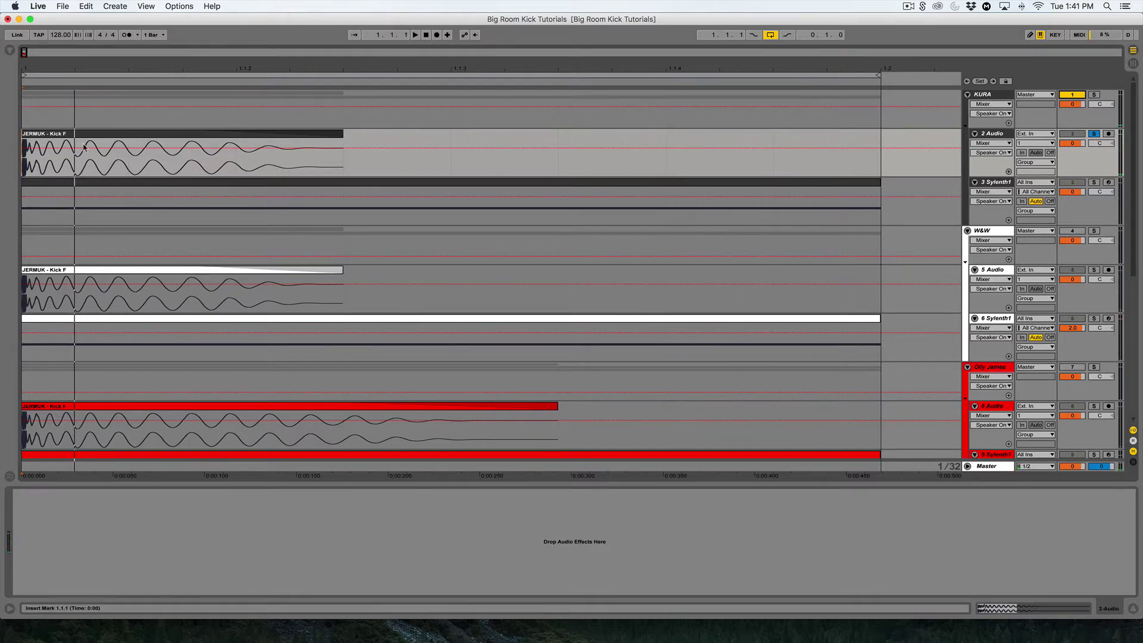
Play the soloed KURA kick audio while examining it in the Master track's enlarged Spectrum display.
{"action": "left_click", "coordinate": [33, 119]}
{"action": "left_click", "coordinate": [37, 467]}
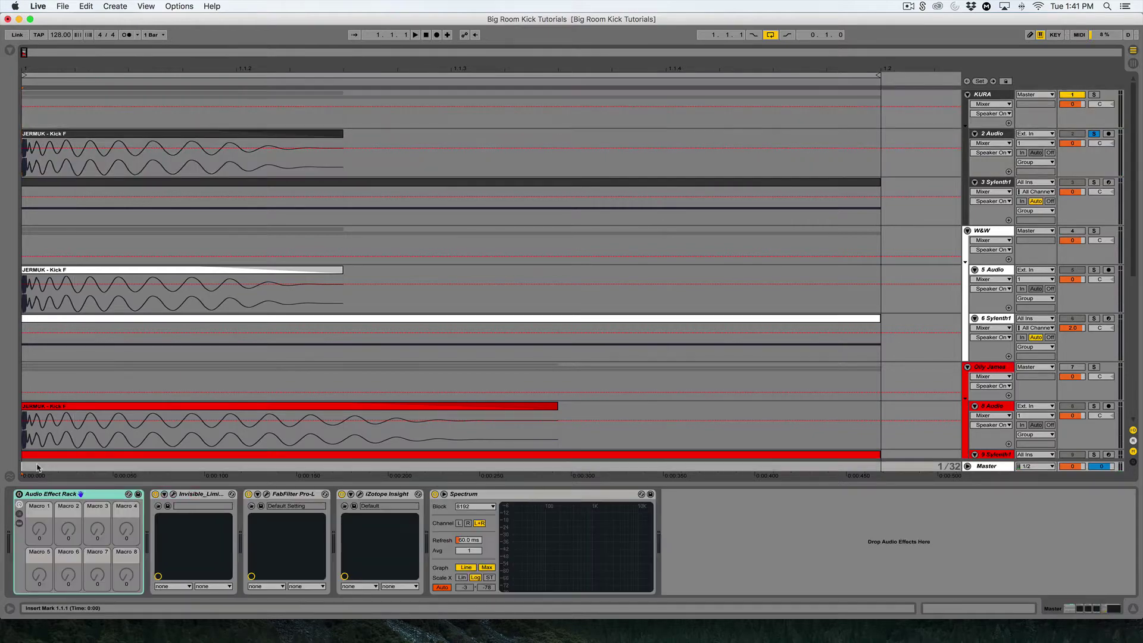
{"action": "double_click", "coordinate": [524, 533]}
{"action": "key", "text": "space"}
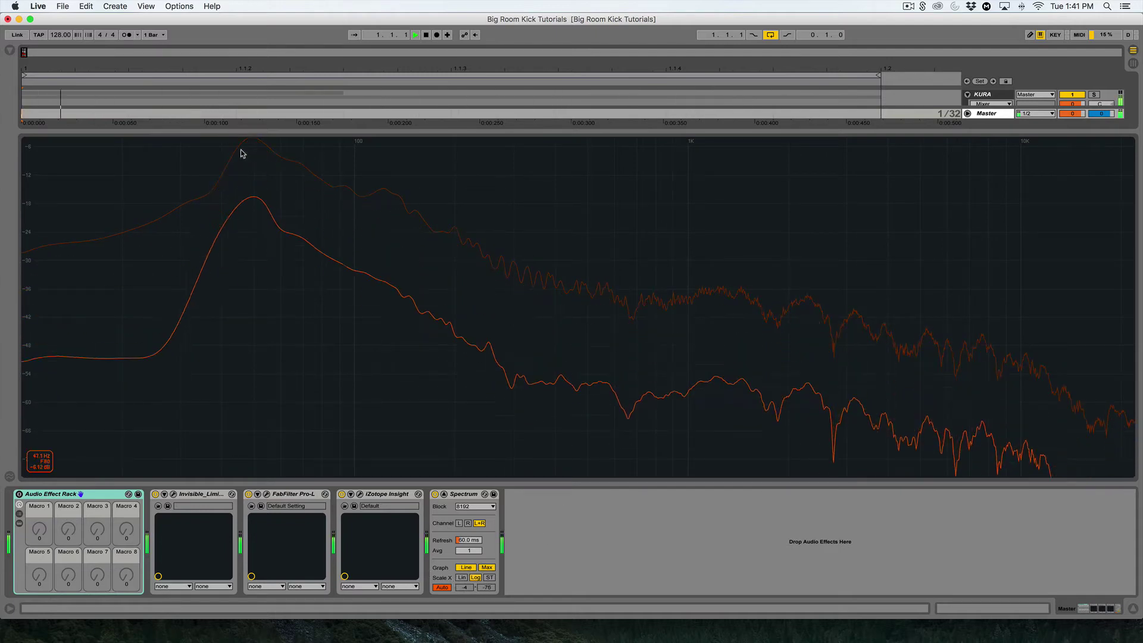
{"action": "double_click", "coordinate": [286, 192]}
{"action": "key", "text": "space"}
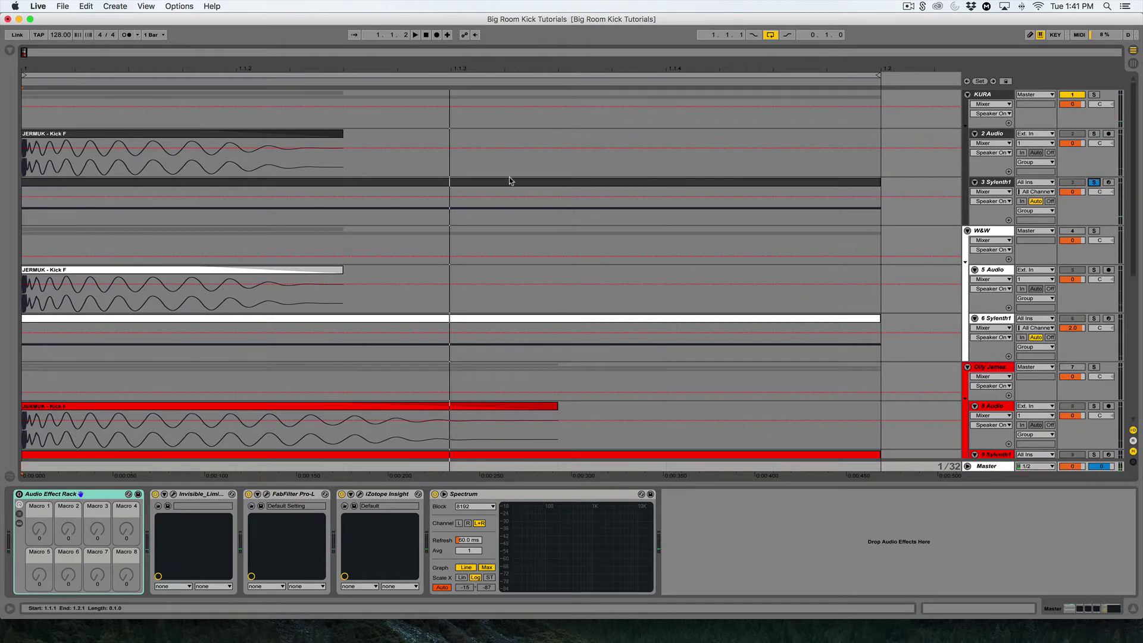
Play the KURA group's soloed Sylenth1 track and examine its frequency peaks in the Master's enlarged Spectrum.
{"action": "left_click", "coordinate": [59, 221]}
{"action": "key", "text": "space"}
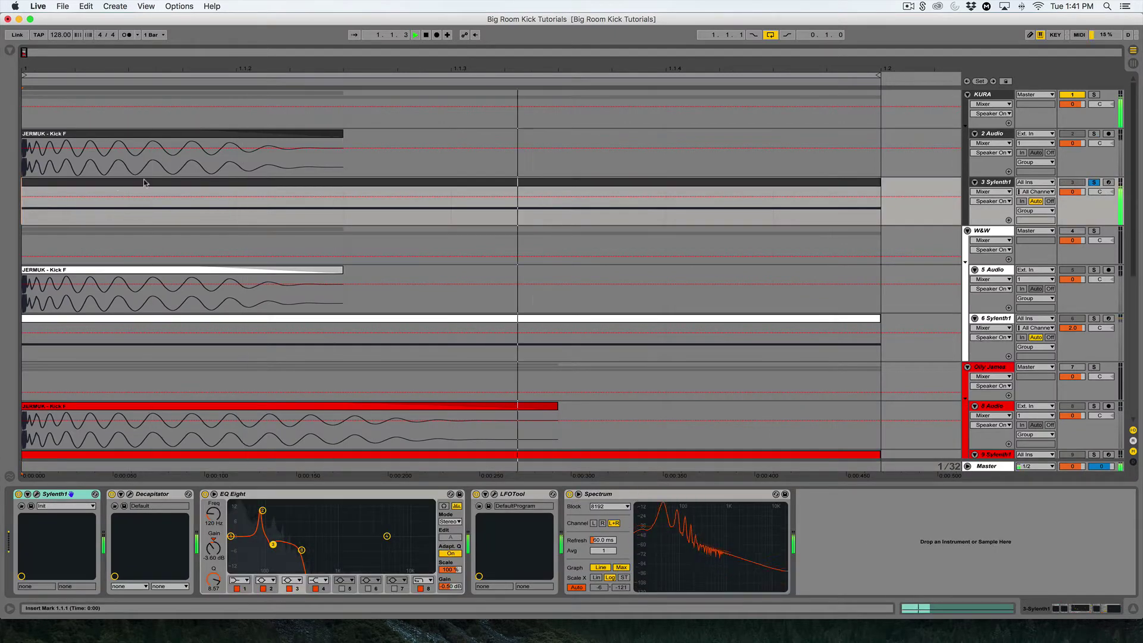
{"action": "left_click", "coordinate": [335, 466]}
{"action": "double_click", "coordinate": [524, 554]}
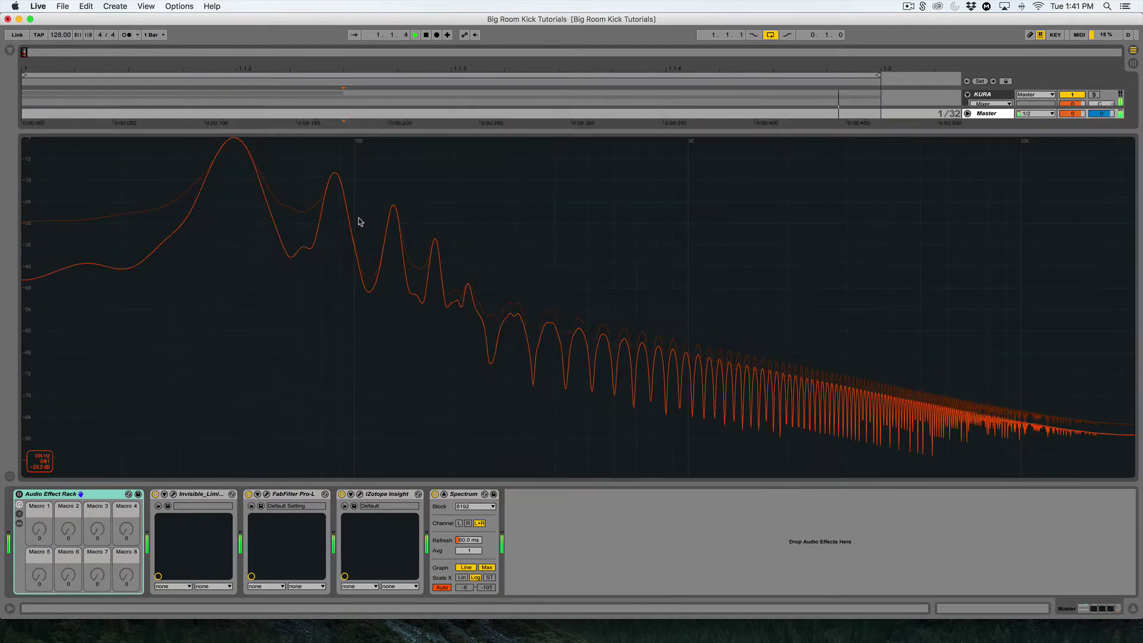
{"action": "key", "text": "space"}
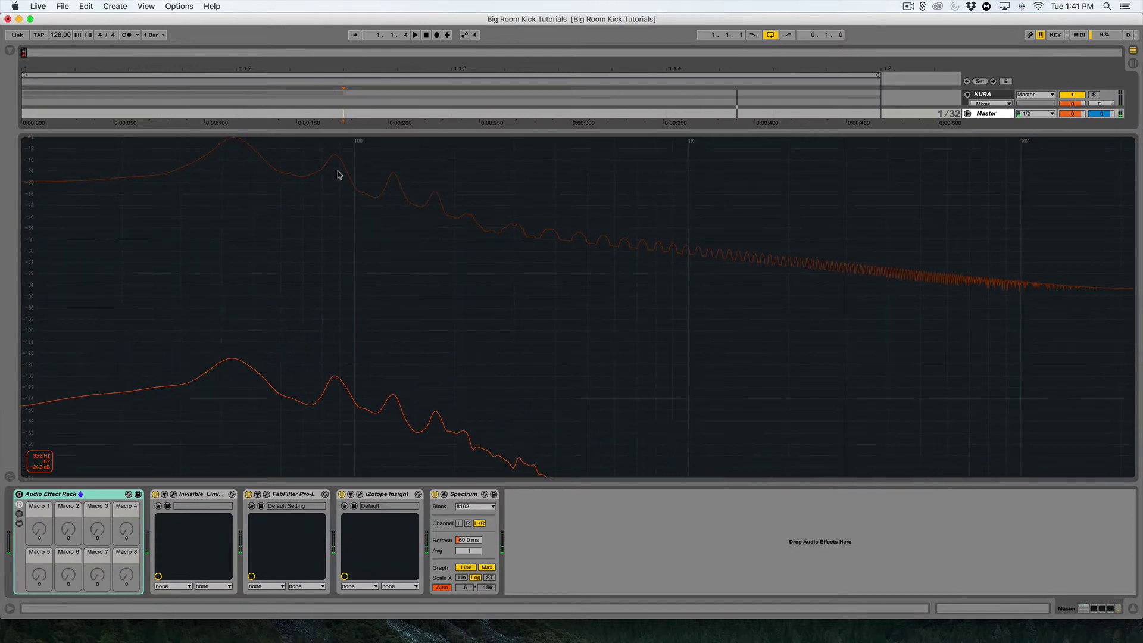
{"action": "left_click", "coordinate": [511, 227]}
Turn off the Decapitator, EQ Eight and LFOTool devices on the KURA group's Sylenth1 track.
{"action": "left_click", "coordinate": [80, 209]}
{"action": "scroll", "coordinate": [78, 298], "scroll_direction": "down", "scroll_amount": 1}
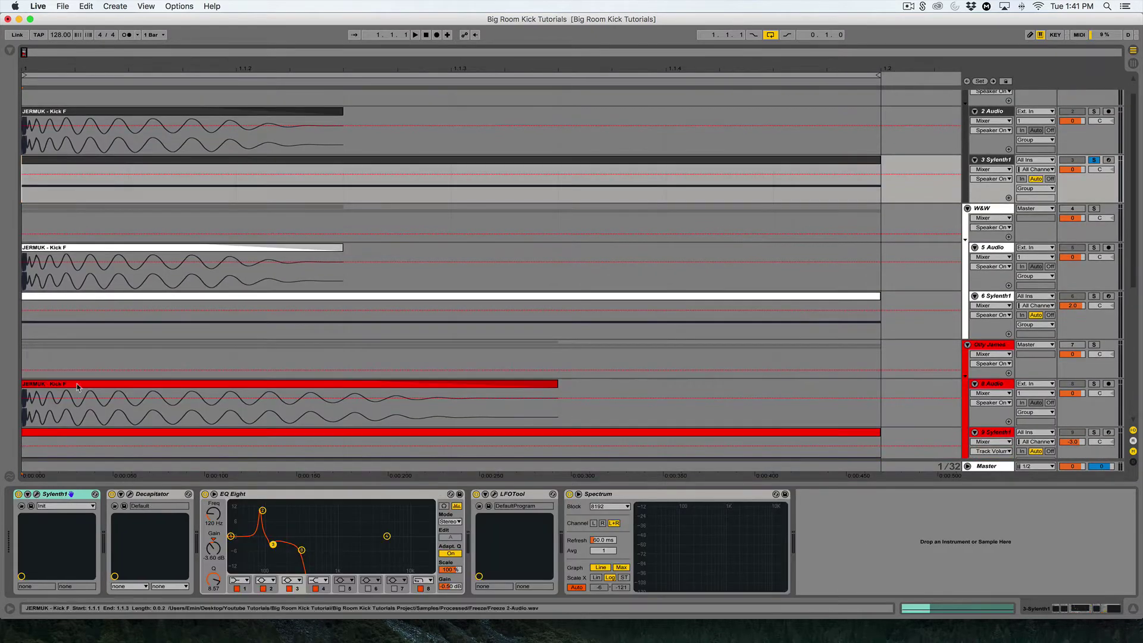
{"action": "left_click", "coordinate": [112, 494]}
{"action": "left_click", "coordinate": [205, 495]}
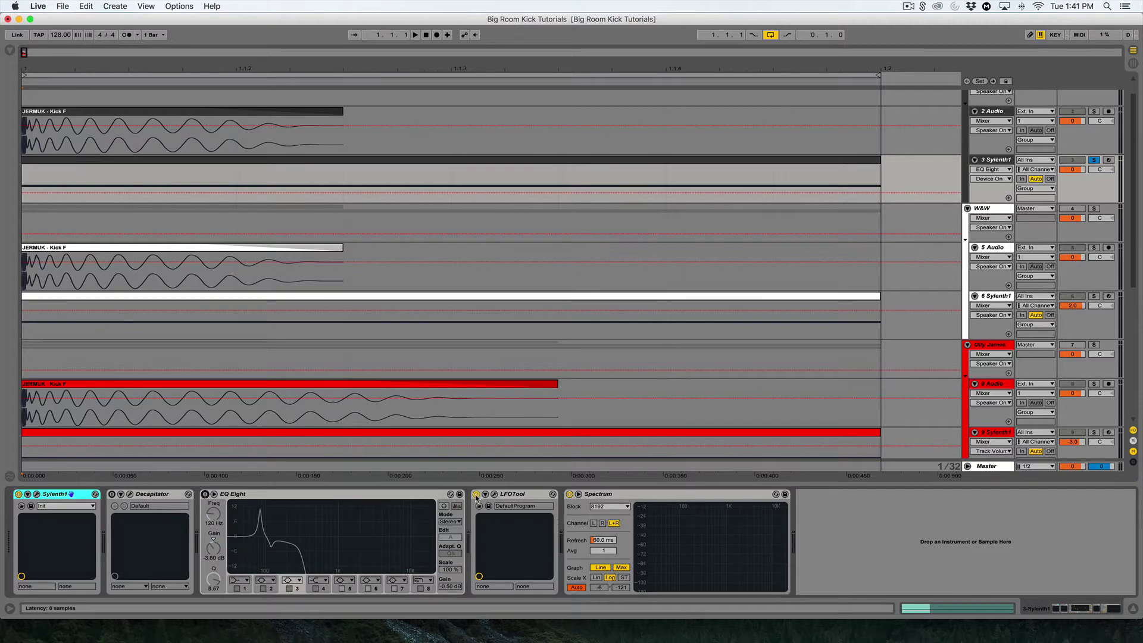
Open the Sylenth1 plug-in window, play its unprocessed sound and move the window clear of the device chain.
{"action": "left_click", "coordinate": [36, 495]}
{"action": "key", "text": "space"}
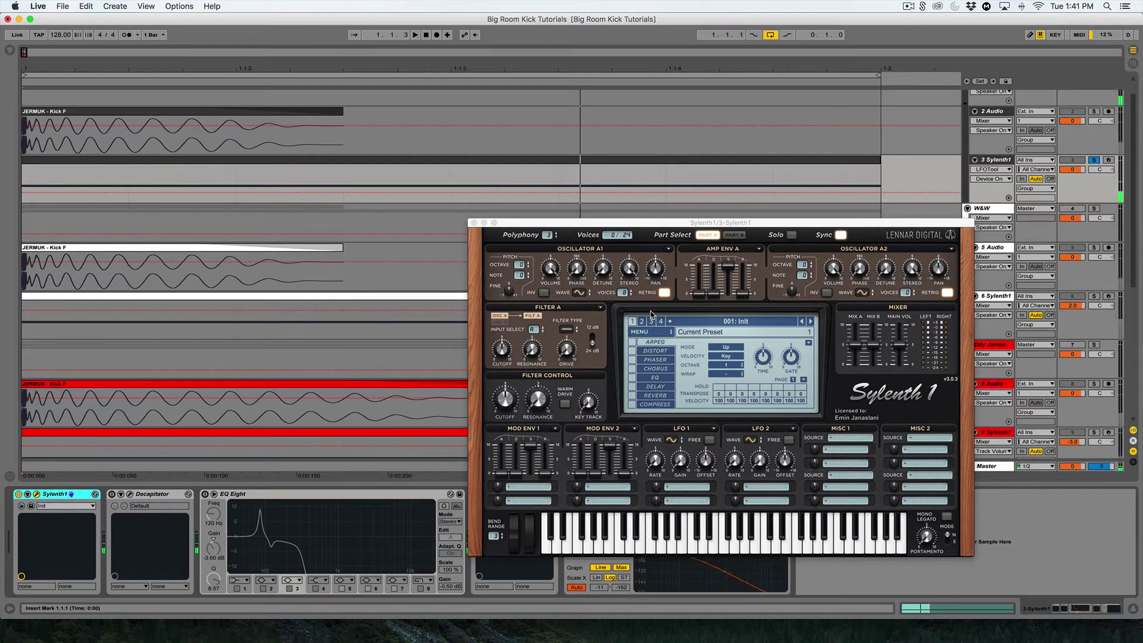
{"action": "key", "text": "space"}
{"action": "key", "text": "space"}
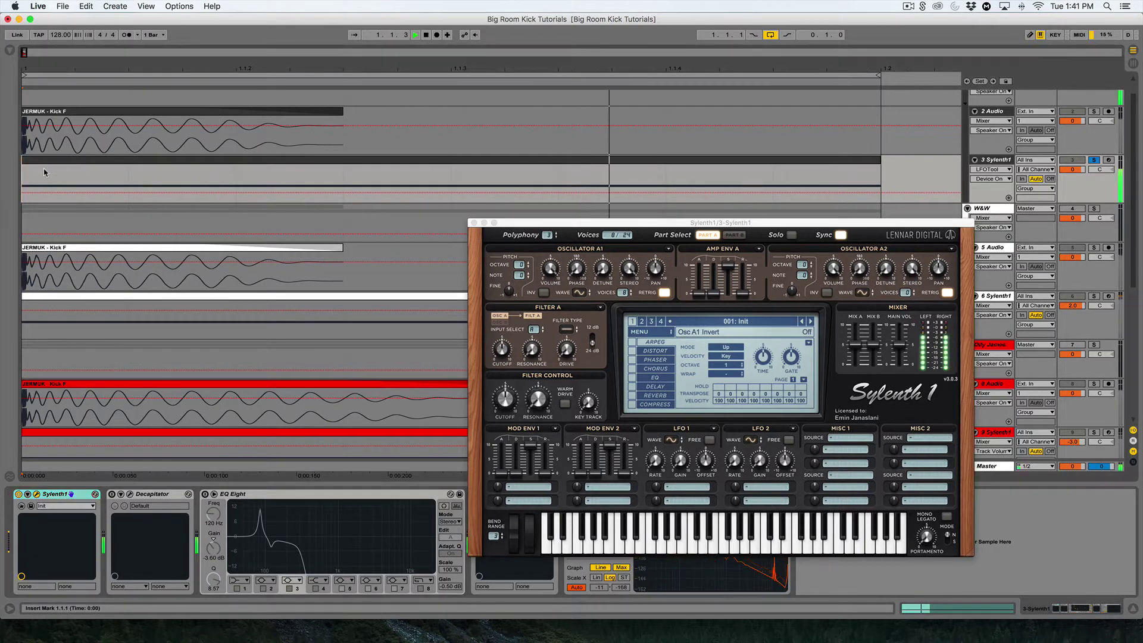
{"action": "left_click_drag", "start_coordinate": [720, 223], "coordinate": [640, 102]}
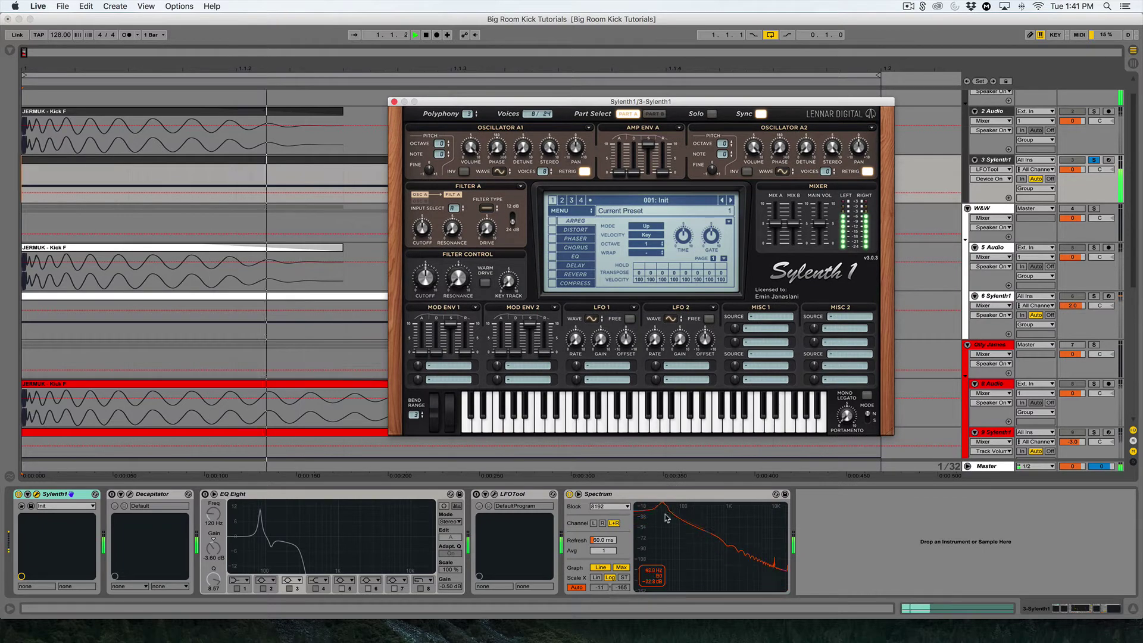
Turn Decapitator back on with its window open, and examine the playing track in its enlarged Spectrum.
{"action": "left_click", "coordinate": [129, 494]}
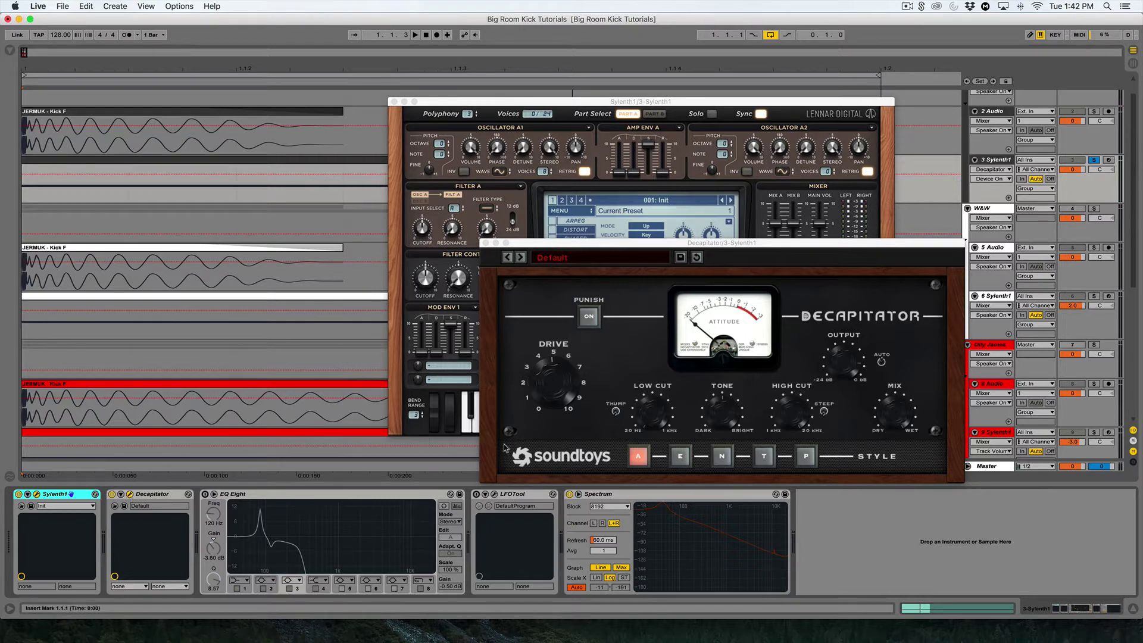
{"action": "key", "text": "space"}
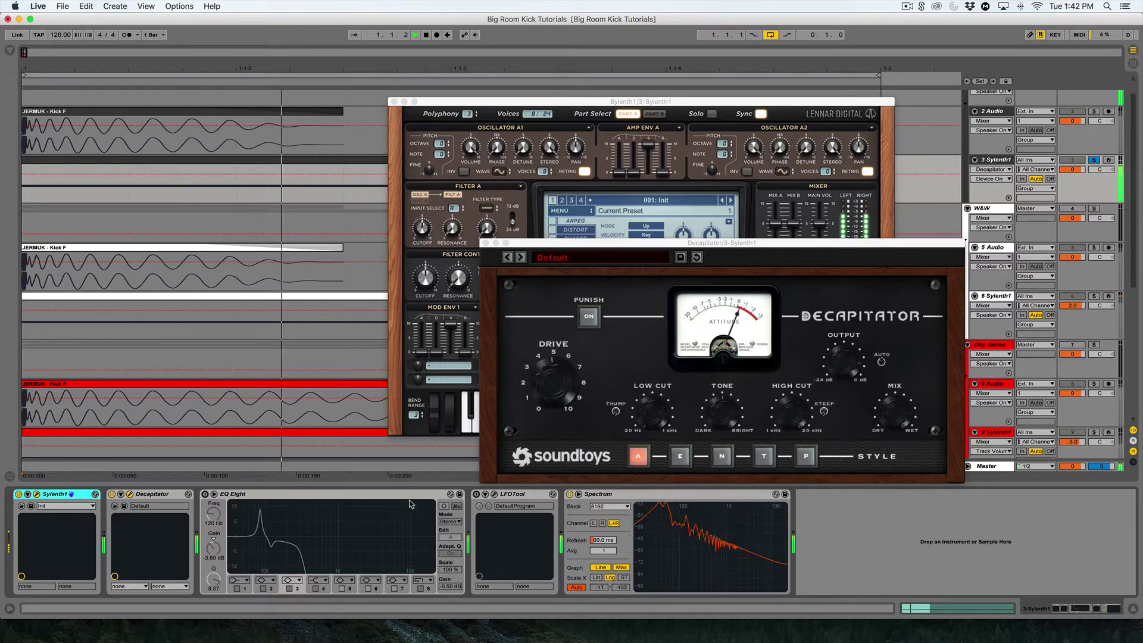
{"action": "double_click", "coordinate": [696, 544]}
{"action": "left_click", "coordinate": [394, 101]}
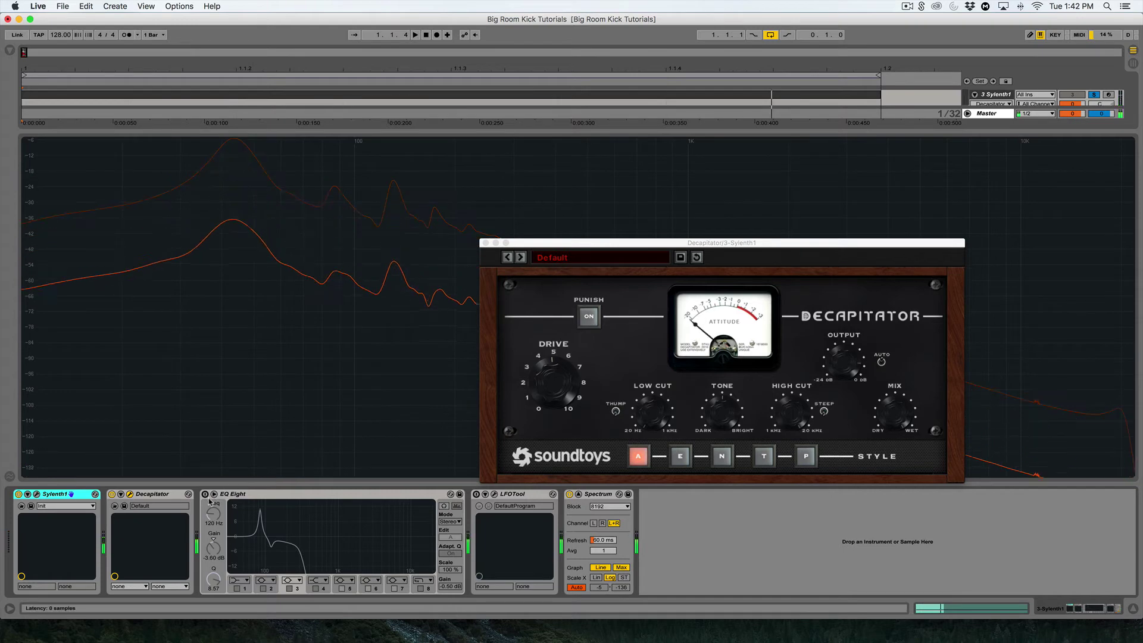
Turn EQ Eight back on and examine its second band's boost against the enlarged Spectrum during playback.
{"action": "double_click", "coordinate": [291, 516]}
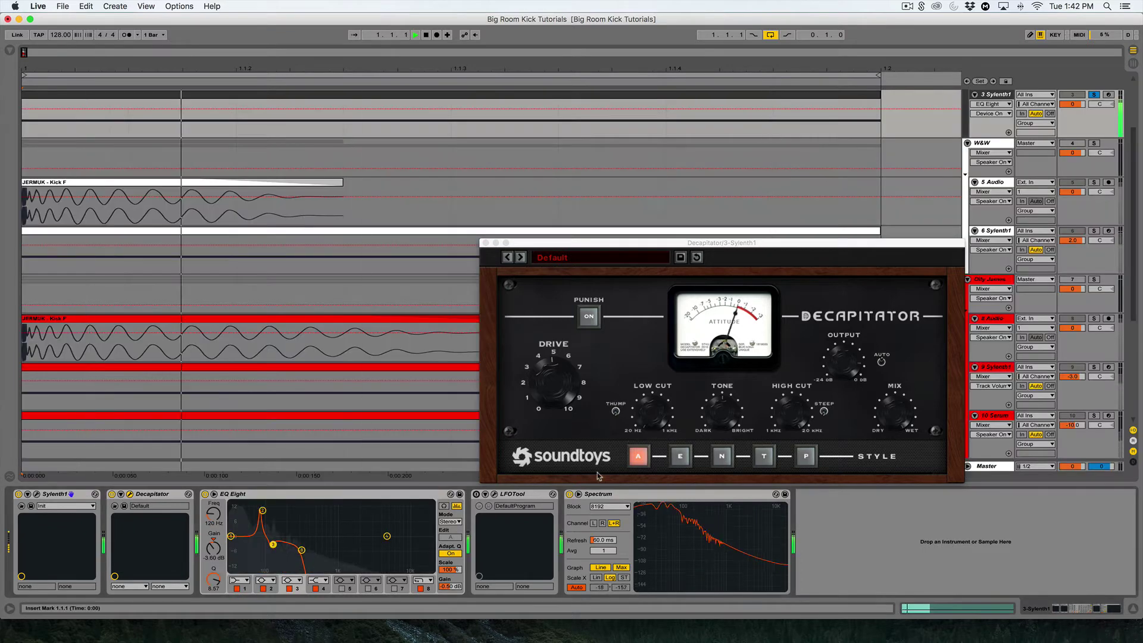
{"action": "double_click", "coordinate": [682, 525]}
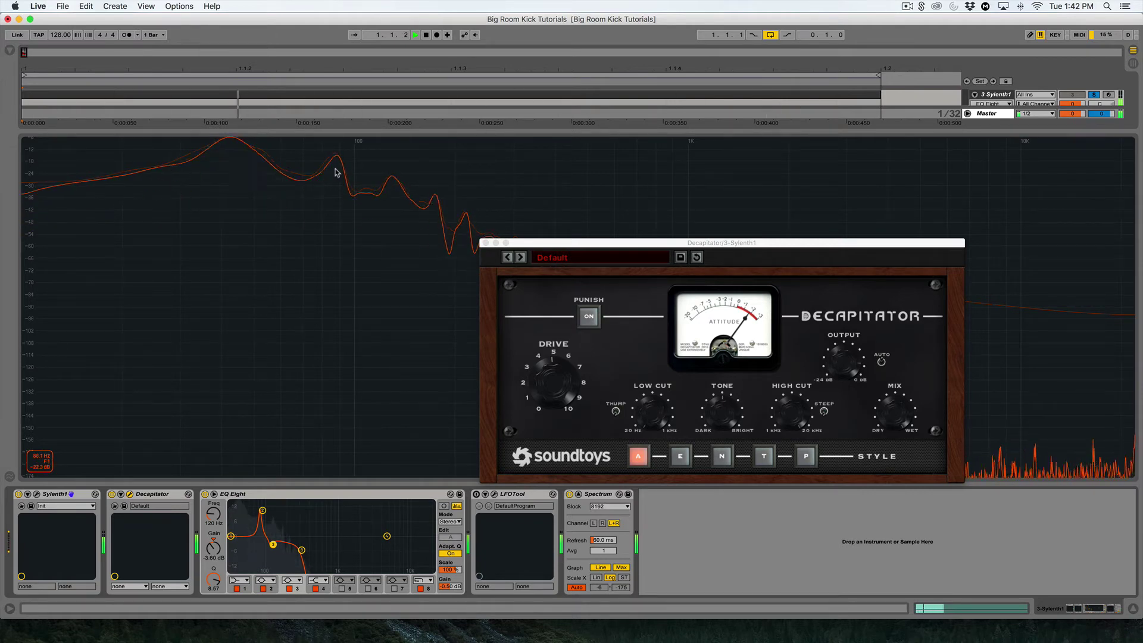
{"action": "left_click", "coordinate": [263, 513]}
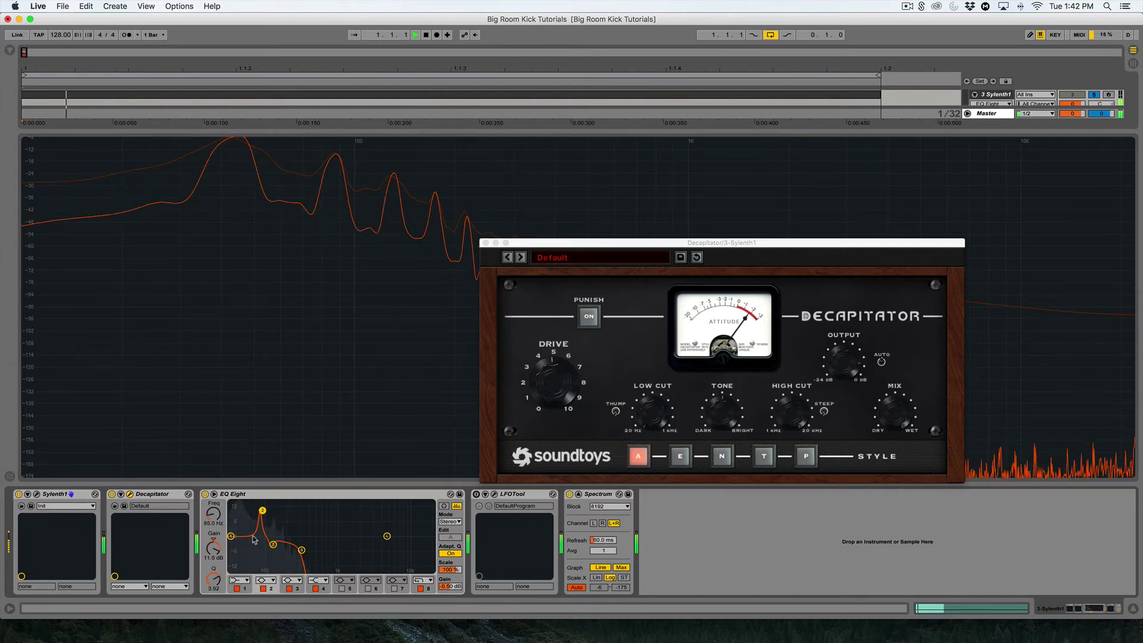
Bypass and re-enable EQ Eight during playback to compare the spectrum, stop playback and restore the arrangement view.
{"action": "key", "text": "0"}
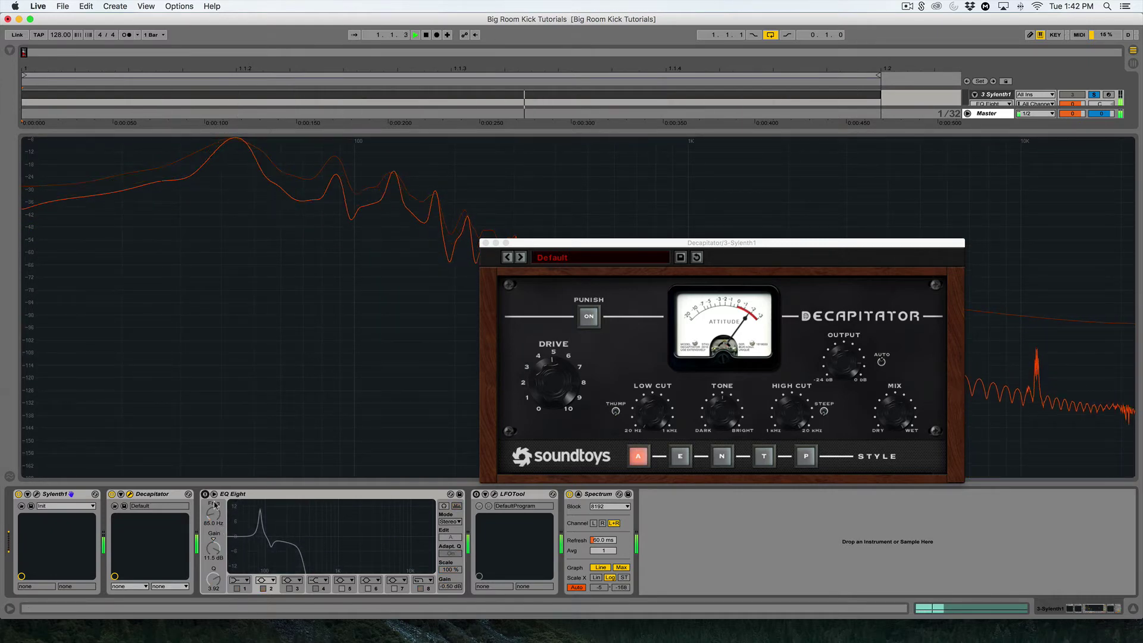
{"action": "key", "text": "0"}
{"action": "key", "text": "space"}
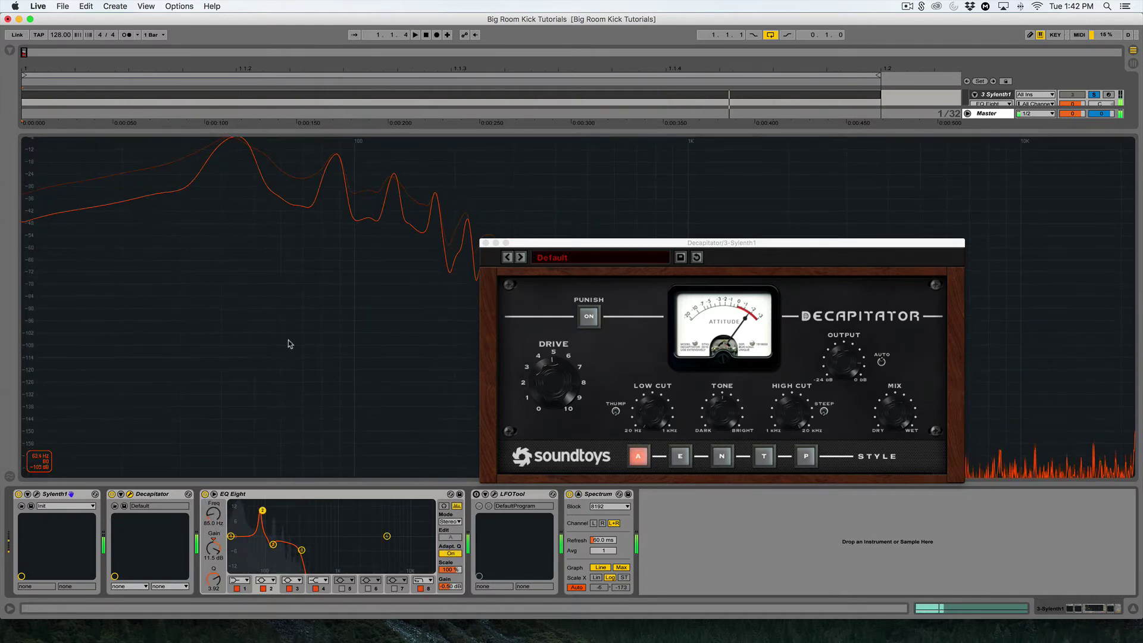
{"action": "double_click", "coordinate": [290, 344]}
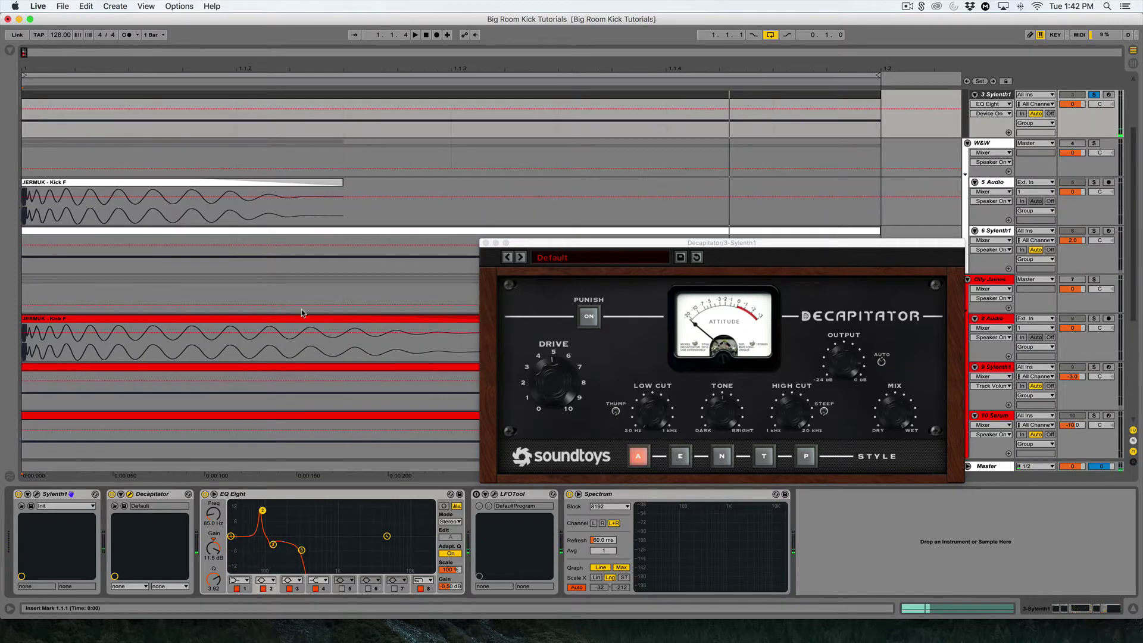
Solo the KURA group, play its complete kick and stop playback at the W&W group.
{"action": "scroll", "coordinate": [301, 310], "scroll_direction": "up", "scroll_amount": 3}
{"action": "left_click", "coordinate": [42, 119]}
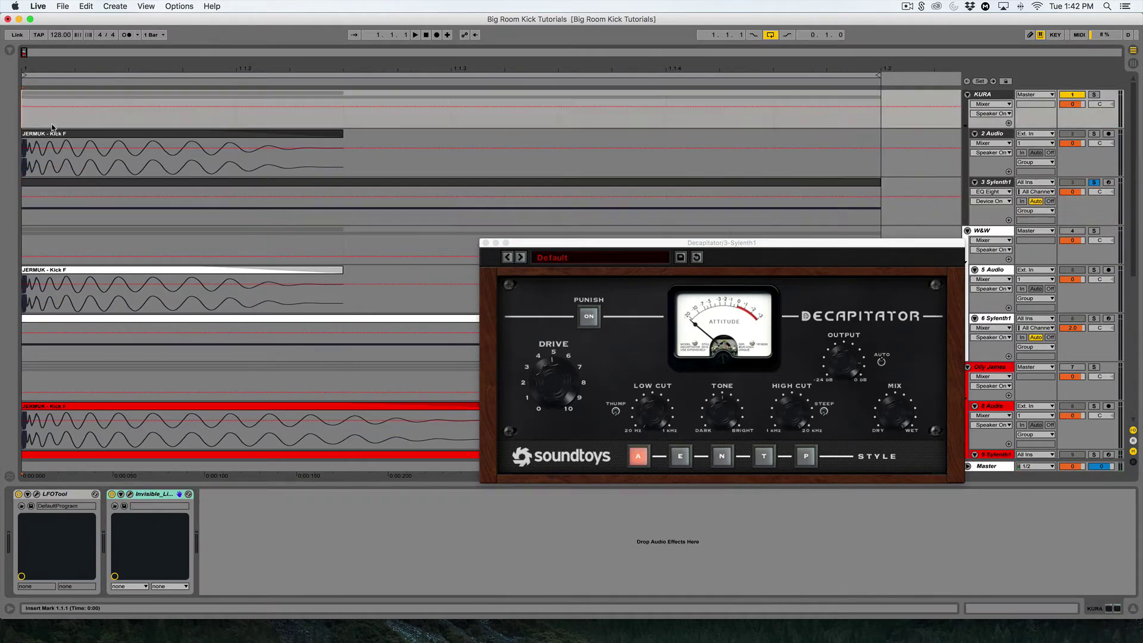
{"action": "left_click", "coordinate": [1093, 95]}
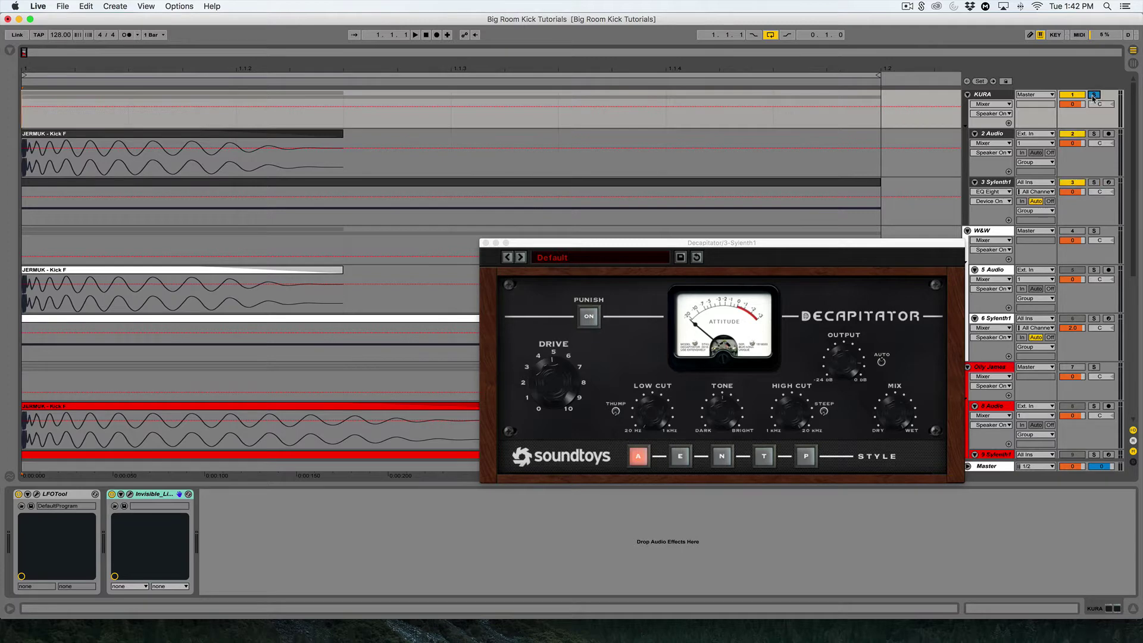
{"action": "key", "text": "space"}
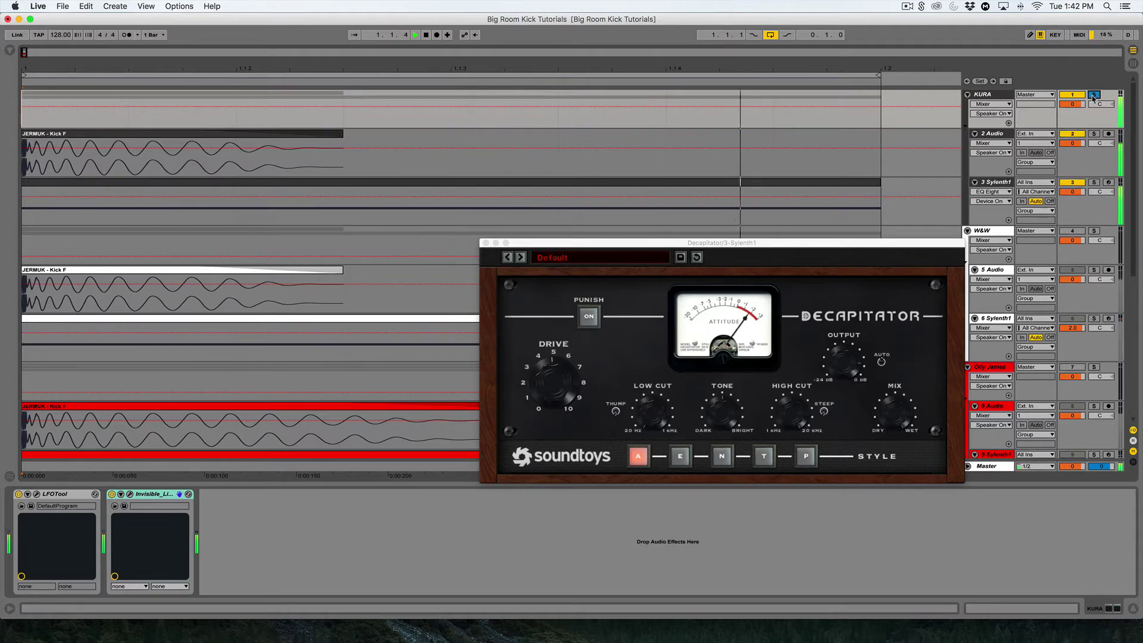
{"action": "left_click", "coordinate": [35, 243]}
{"action": "key", "text": "space"}
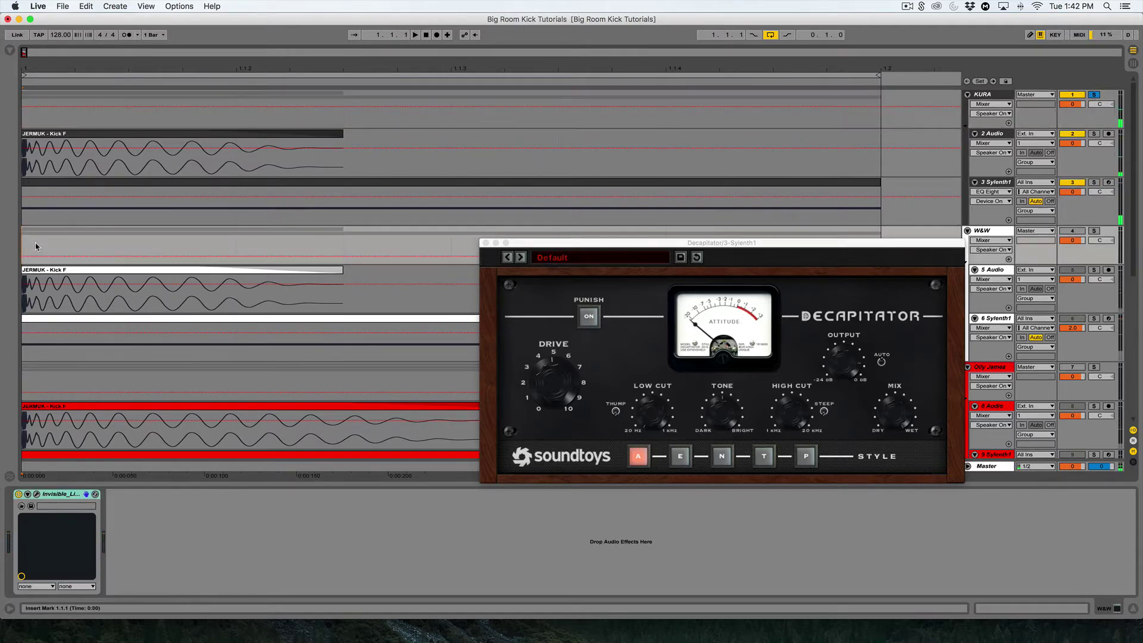
Close the Decapitator window, and solo and play the W&W group to compare it with the KURA kick.
{"action": "left_click", "coordinate": [486, 242]}
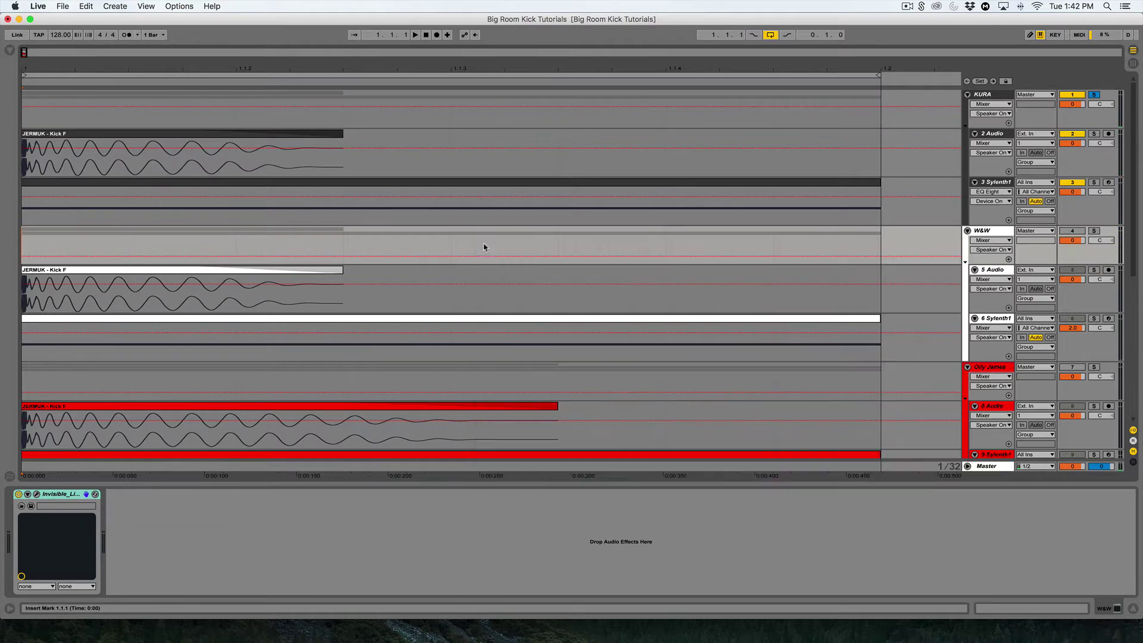
{"action": "left_click", "coordinate": [1094, 231]}
{"action": "key", "text": "space"}
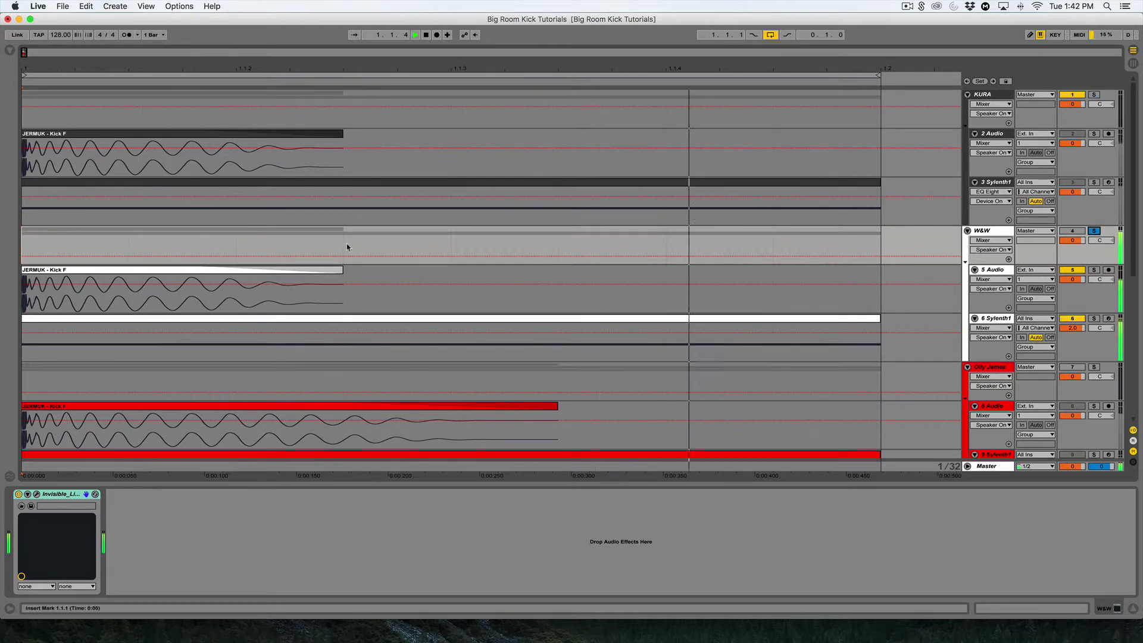
{"action": "key", "text": "space"}
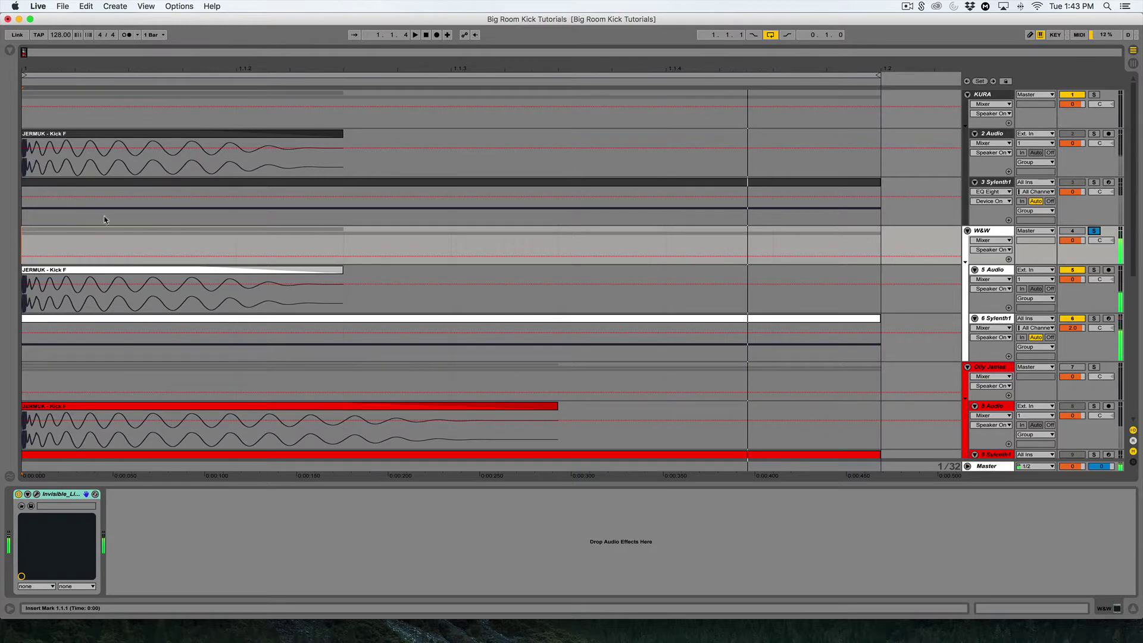
Examine the KURA Sylenth1 track's LFOTool volume curve while playing the soloed KURA group, and deactivate that group when finished.
{"action": "left_click", "coordinate": [66, 214]}
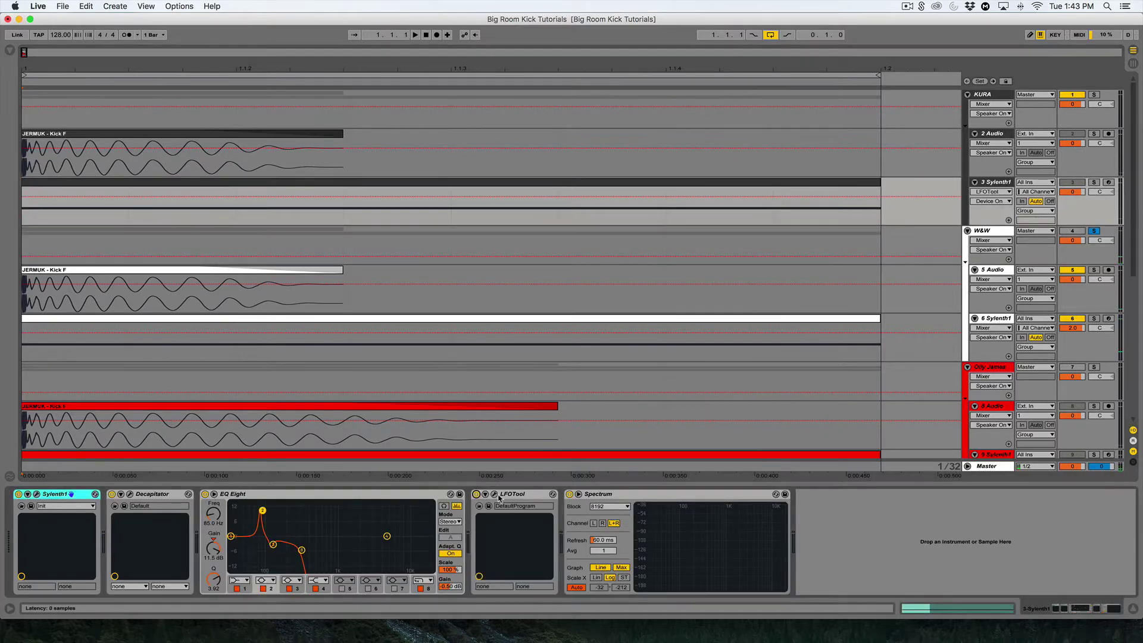
{"action": "left_click", "coordinate": [495, 494]}
{"action": "left_click", "coordinate": [1094, 182]}
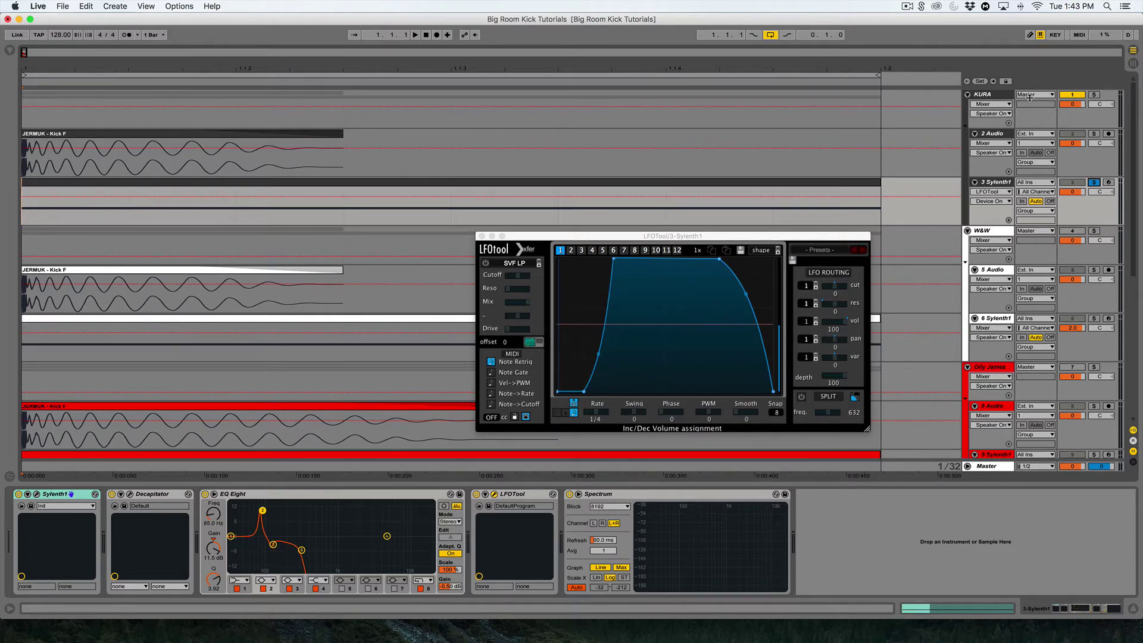
{"action": "left_click", "coordinate": [1094, 95]}
{"action": "key", "text": "space"}
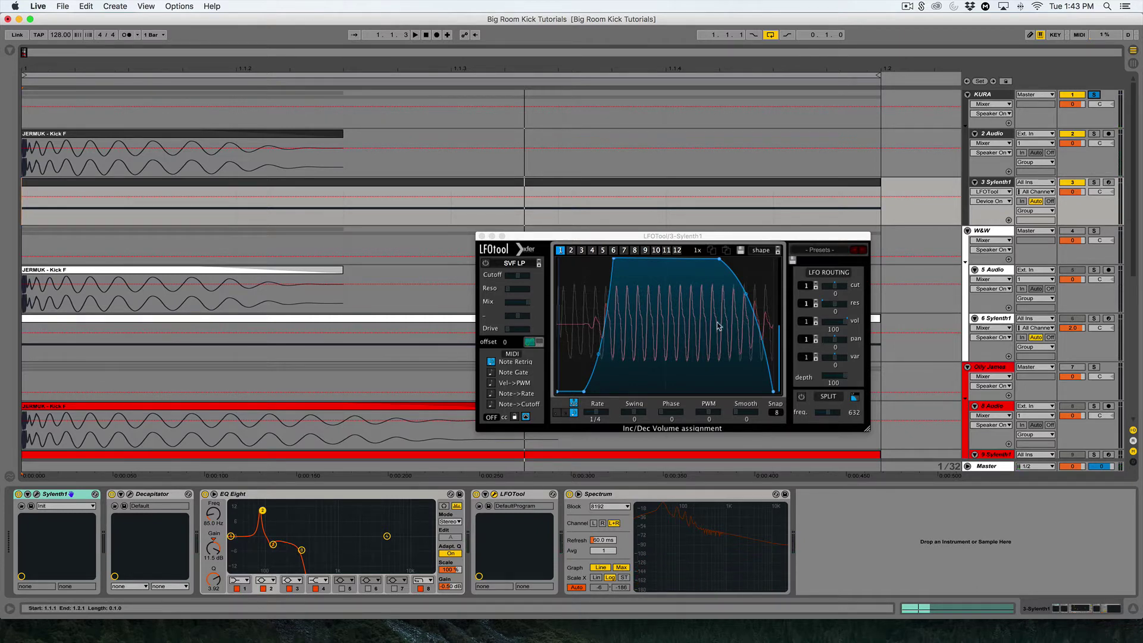
{"action": "left_click", "coordinate": [1094, 95]}
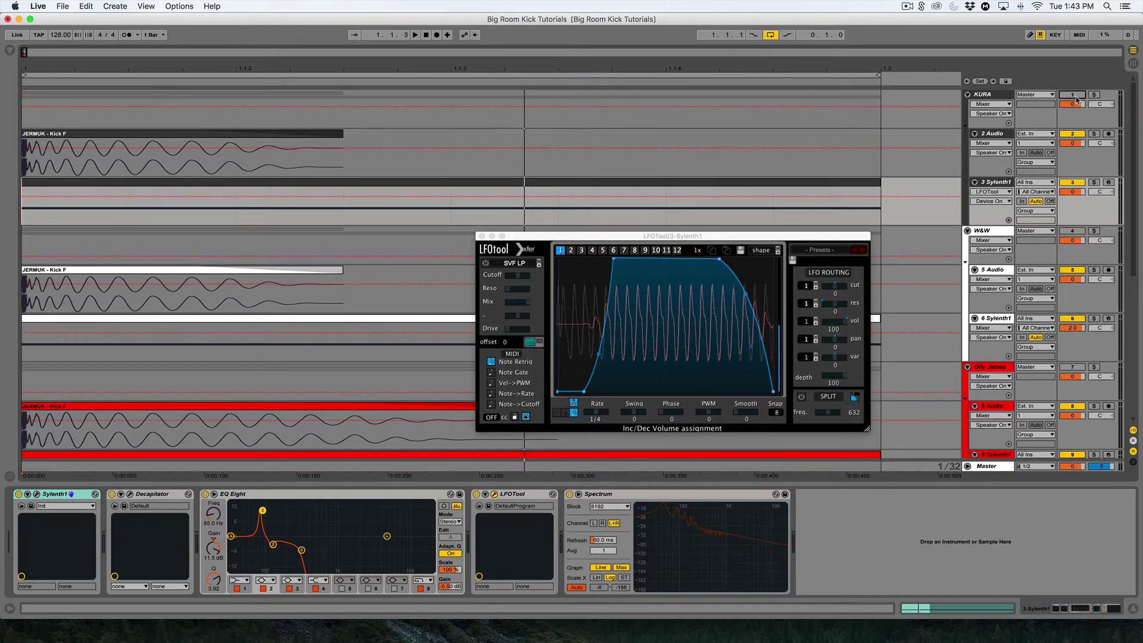
{"action": "left_click", "coordinate": [482, 236]}
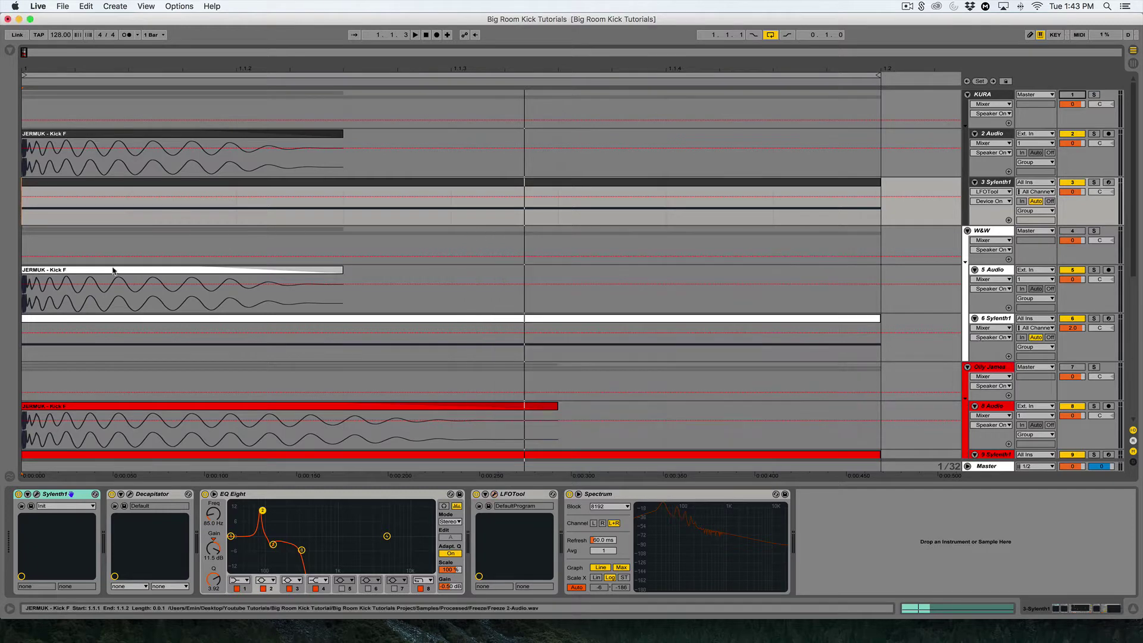
Activate the W&W group and play its kick sample layer on the soloed 5 Audio track.
{"action": "left_click", "coordinate": [917, 286]}
{"action": "left_click", "coordinate": [1094, 271]}
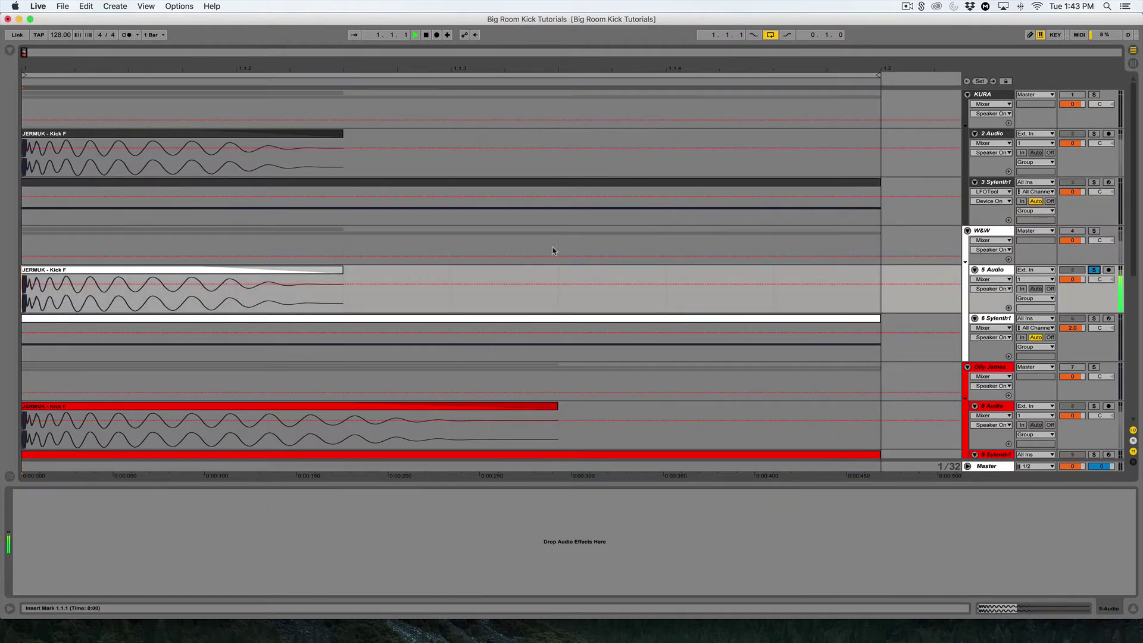
{"action": "key", "text": "space"}
{"action": "left_click", "coordinate": [1079, 233]}
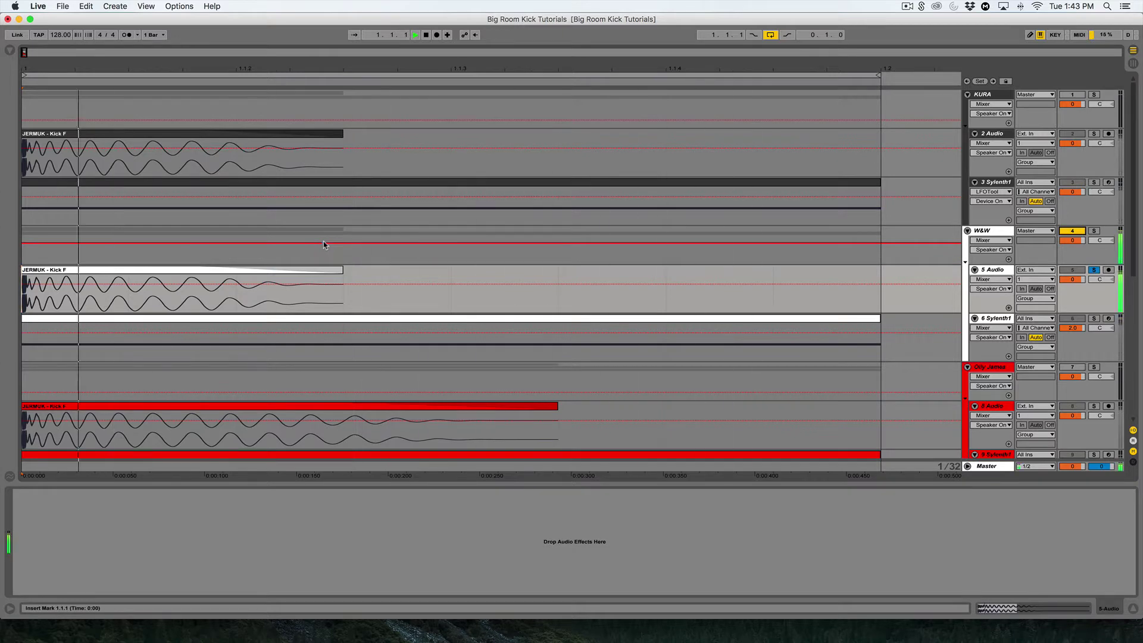
{"action": "key", "text": "space"}
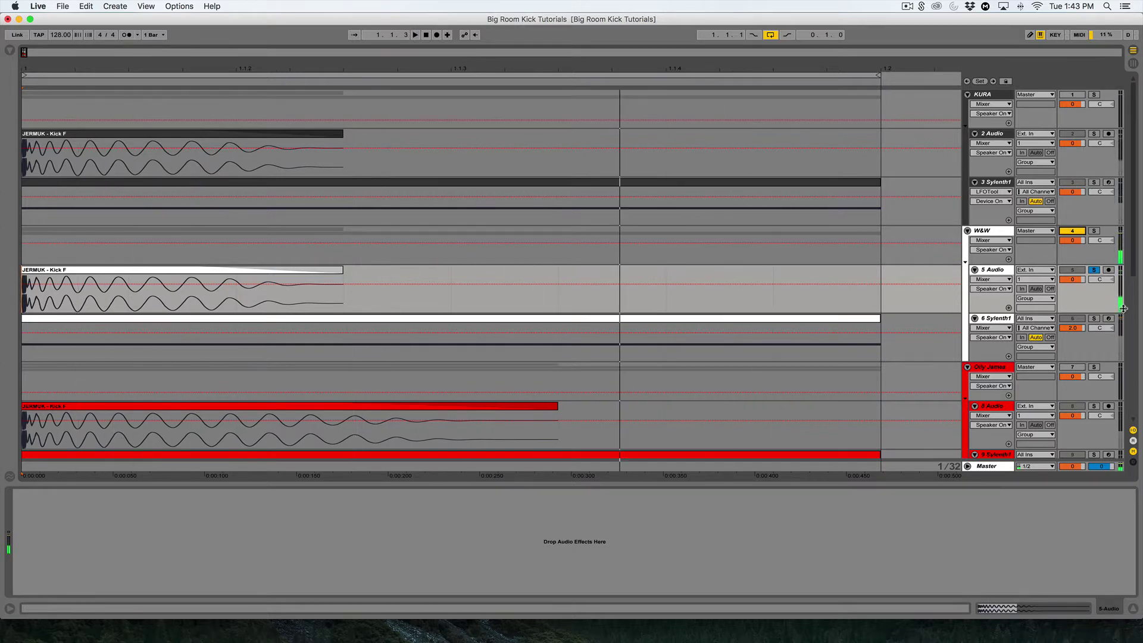
Solo the W&W group's Sylenth1 layer and play it with its device chain shown.
{"action": "left_click", "coordinate": [1094, 320]}
{"action": "left_click", "coordinate": [53, 355]}
{"action": "key", "text": "space"}
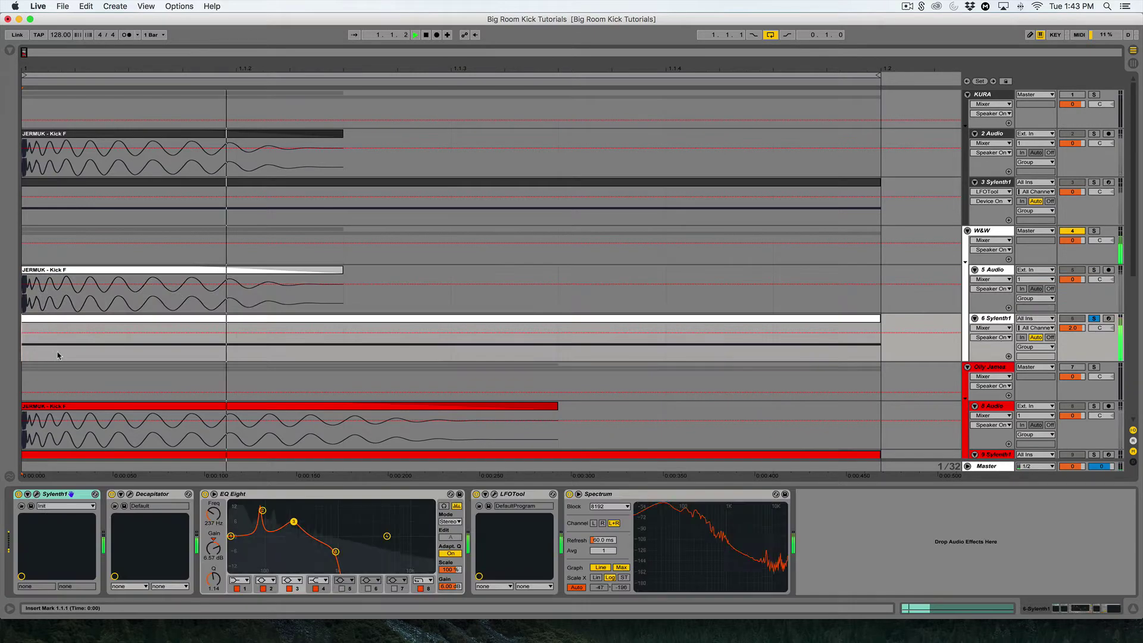
{"action": "scroll", "coordinate": [60, 355], "scroll_direction": "down", "scroll_amount": 1}
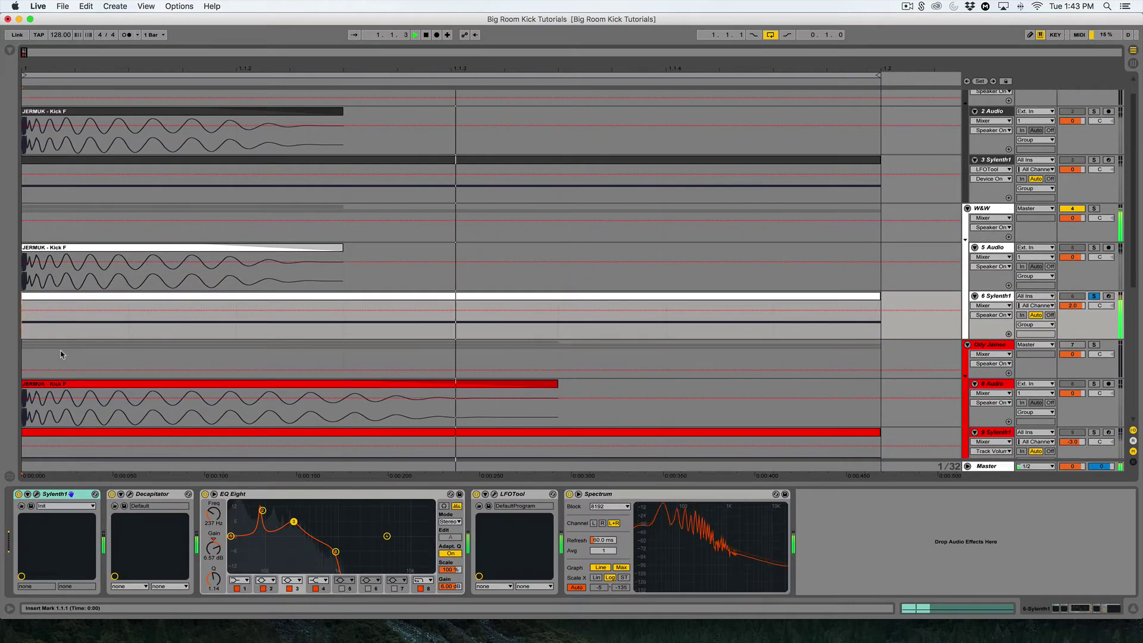
{"action": "key", "text": "space"}
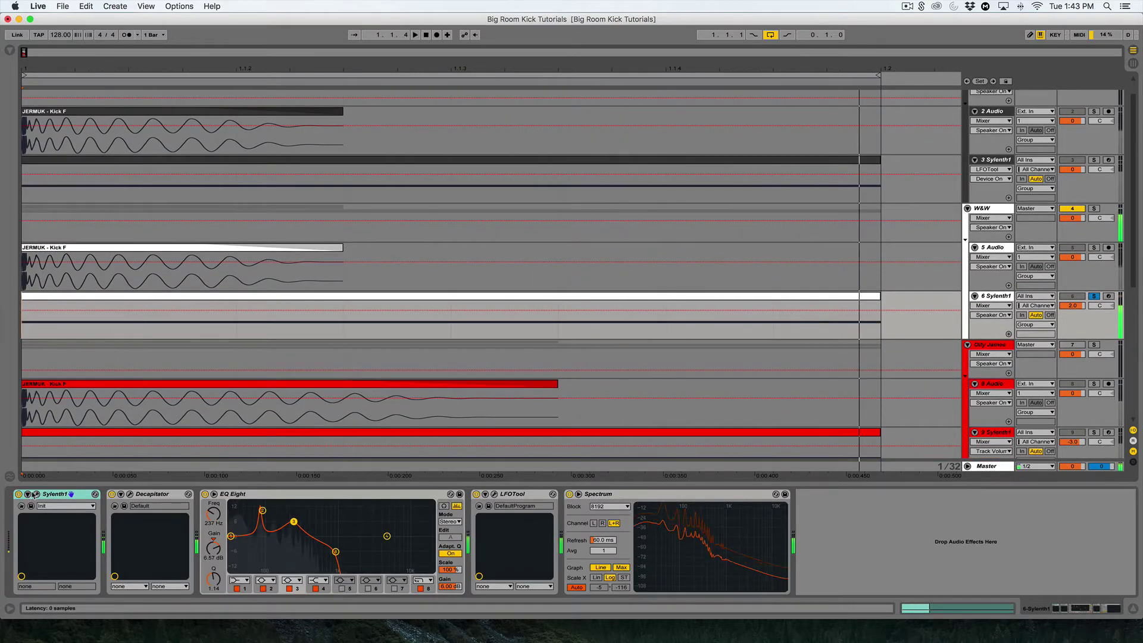
Review the W&W layer's Sylenth1 patch, and play its dry sound with Decapitator, EQ Eight and LFOTool bypassed.
{"action": "left_click", "coordinate": [37, 495]}
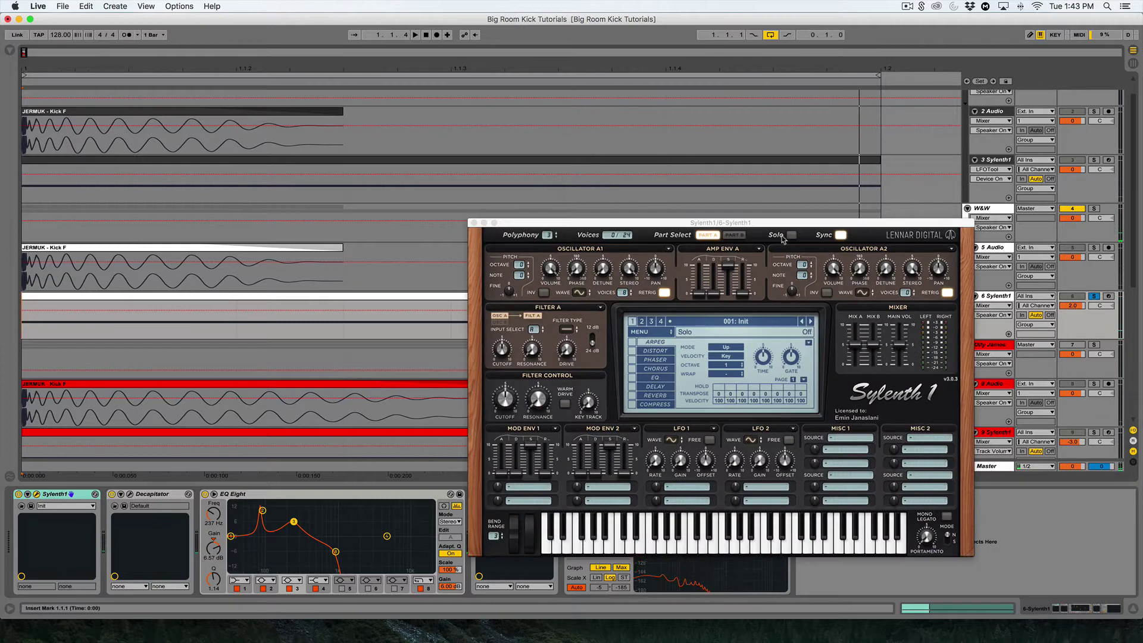
{"action": "left_click", "coordinate": [739, 237]}
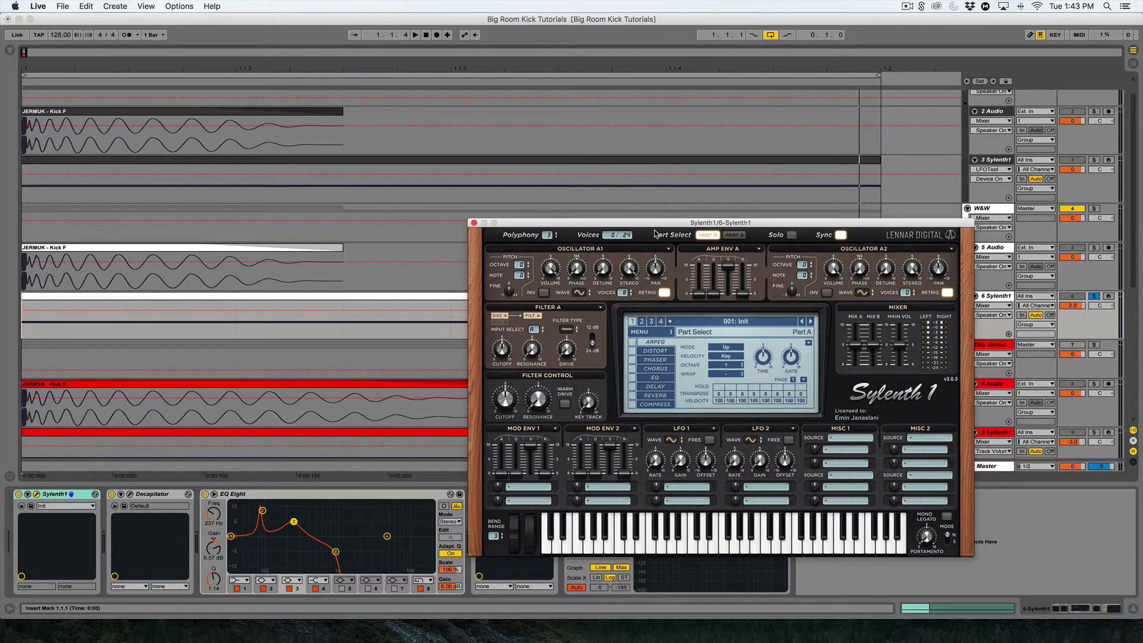
{"action": "left_click", "coordinate": [111, 494]}
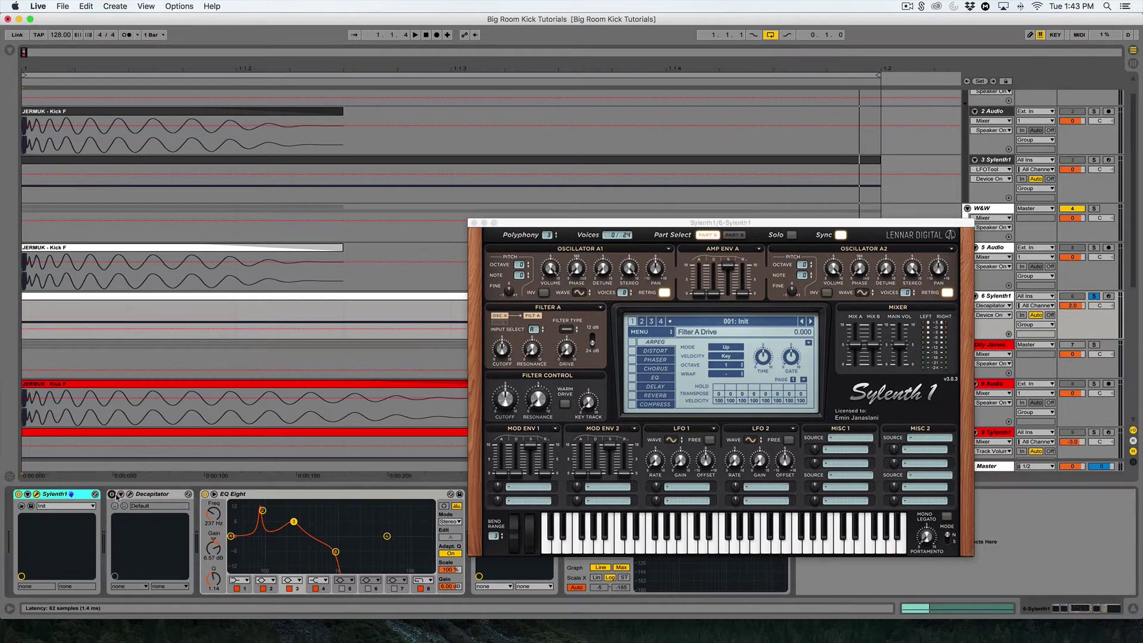
{"action": "left_click", "coordinate": [205, 494]}
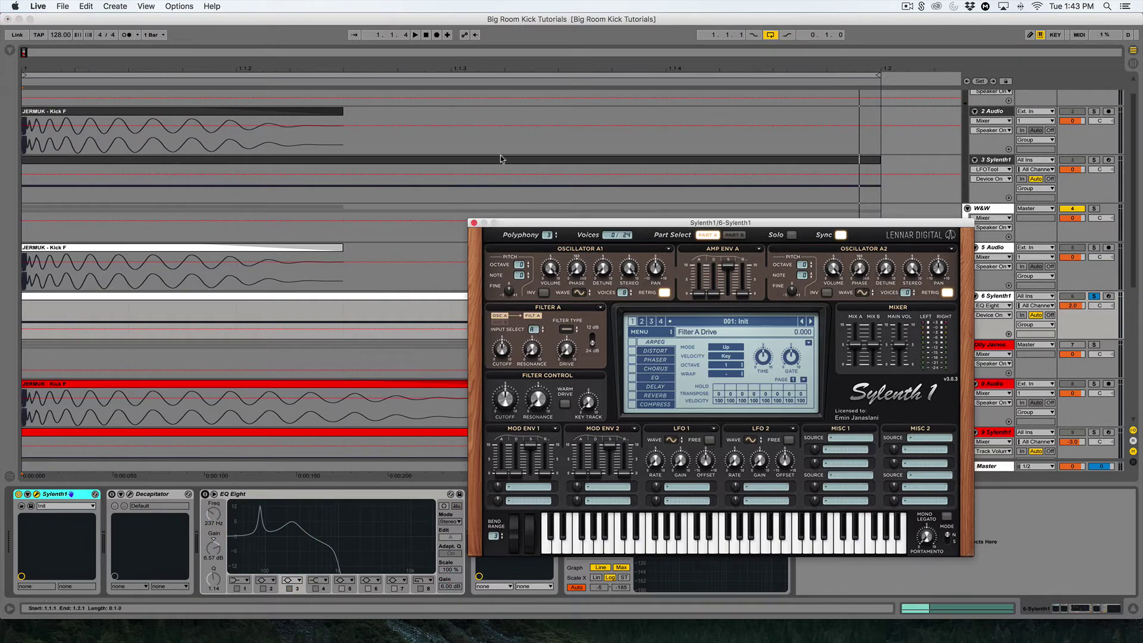
{"action": "left_click", "coordinate": [474, 223]}
{"action": "left_click", "coordinate": [477, 494]}
{"action": "key", "text": "space"}
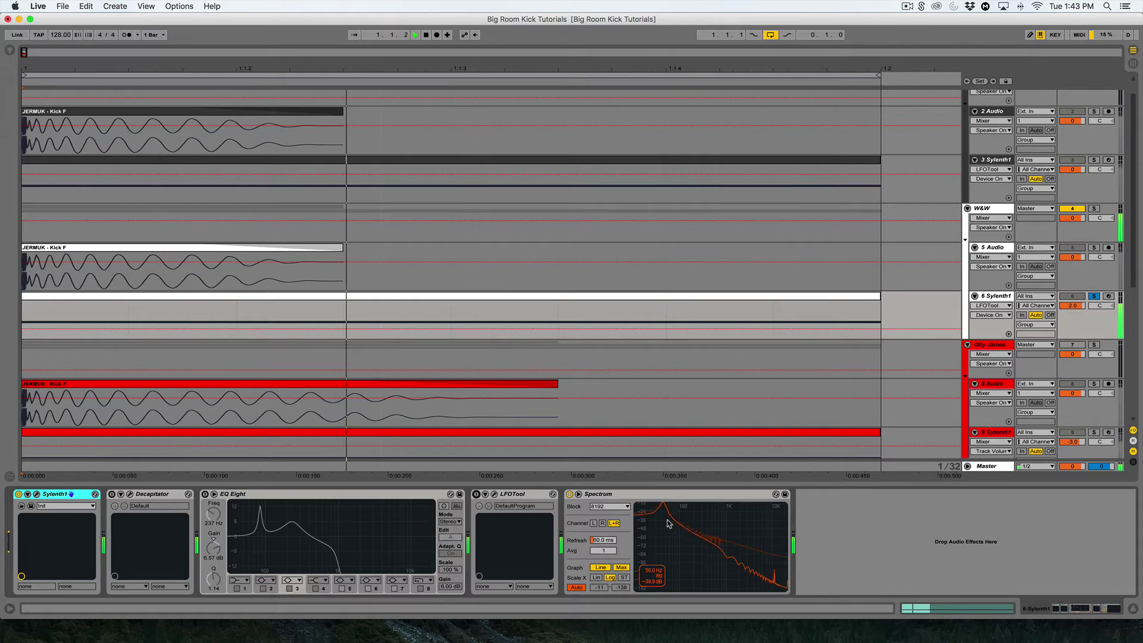
{"action": "key", "text": "space"}
Turn the W&W layer's Decapitator back on and compare its settings with the KURA layer's Decapitator, closing both windows.
{"action": "left_click", "coordinate": [112, 494]}
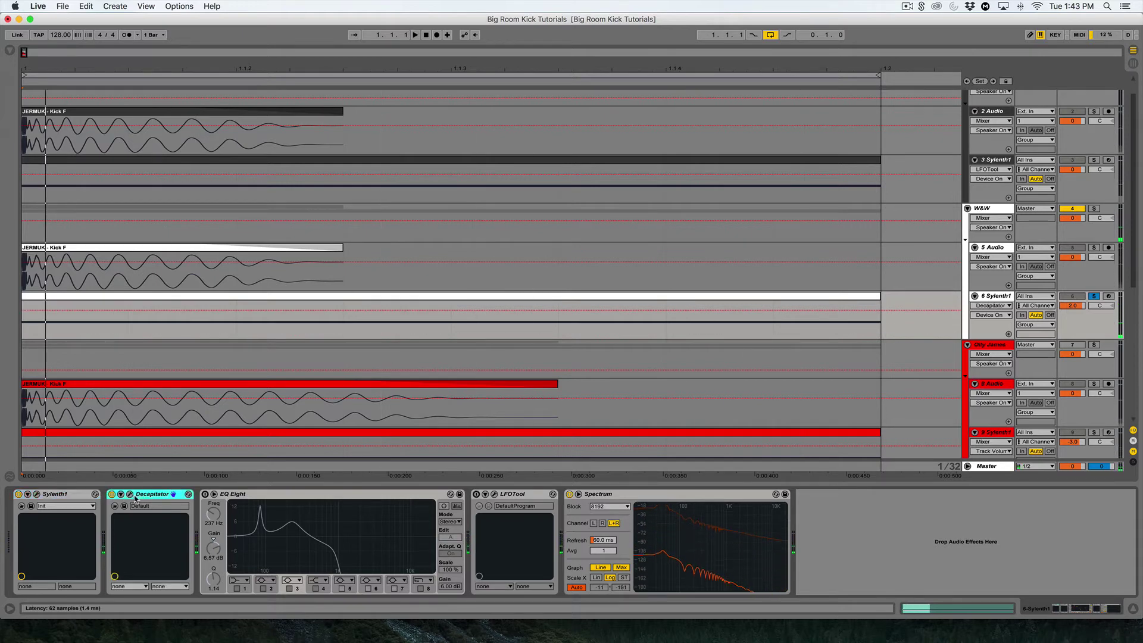
{"action": "left_click", "coordinate": [130, 494]}
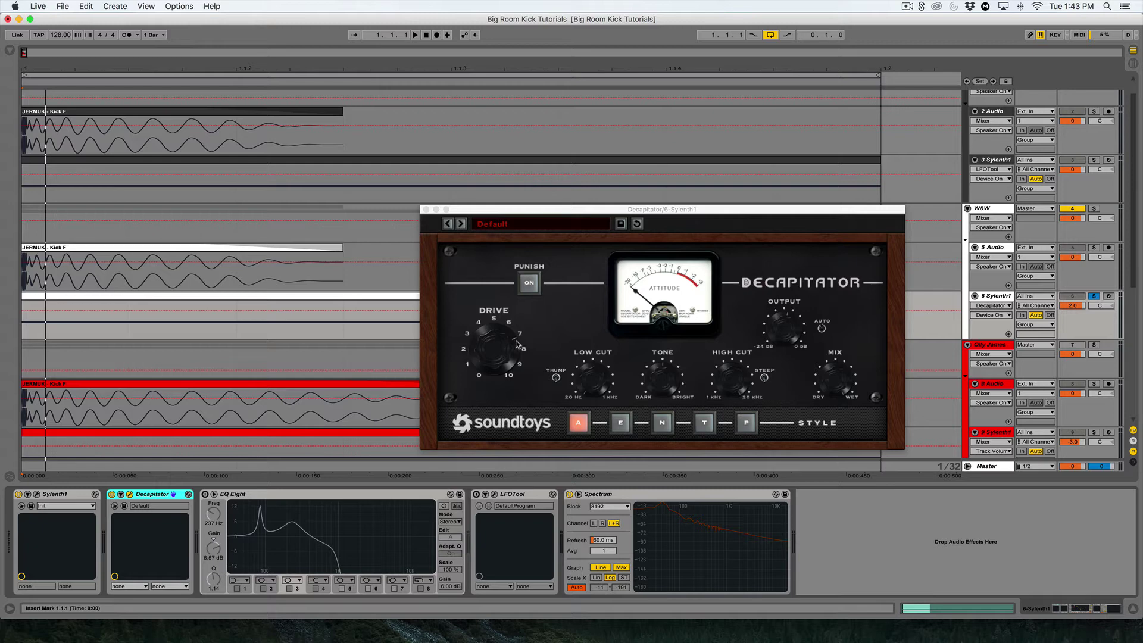
{"action": "left_click_drag", "start_coordinate": [24, 182], "coordinate": [129, 182]}
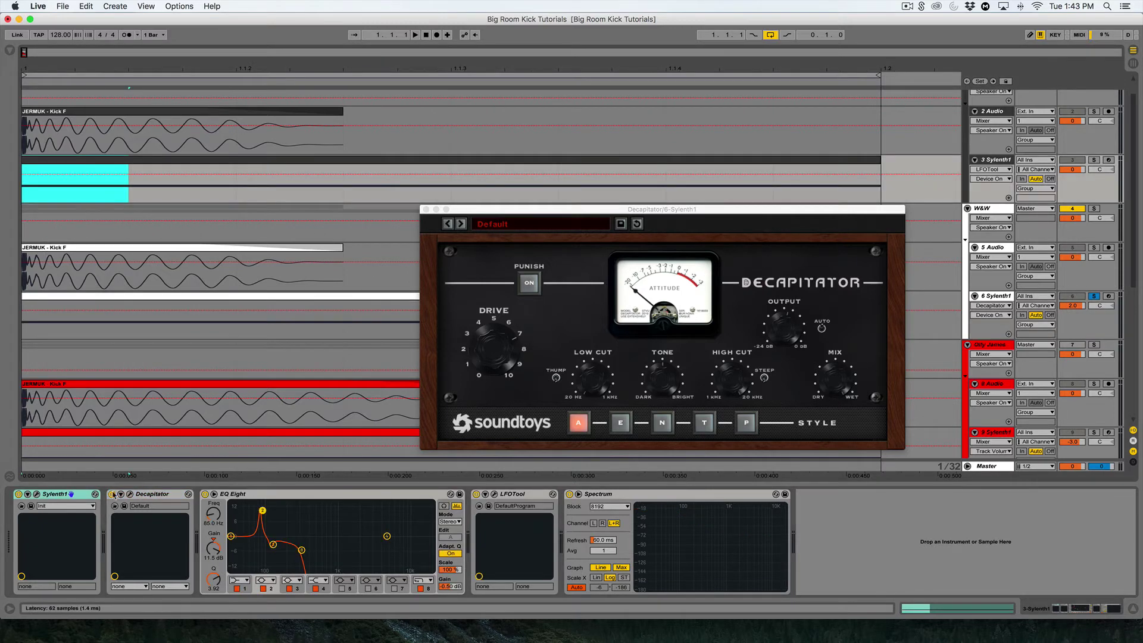
{"action": "left_click", "coordinate": [130, 494]}
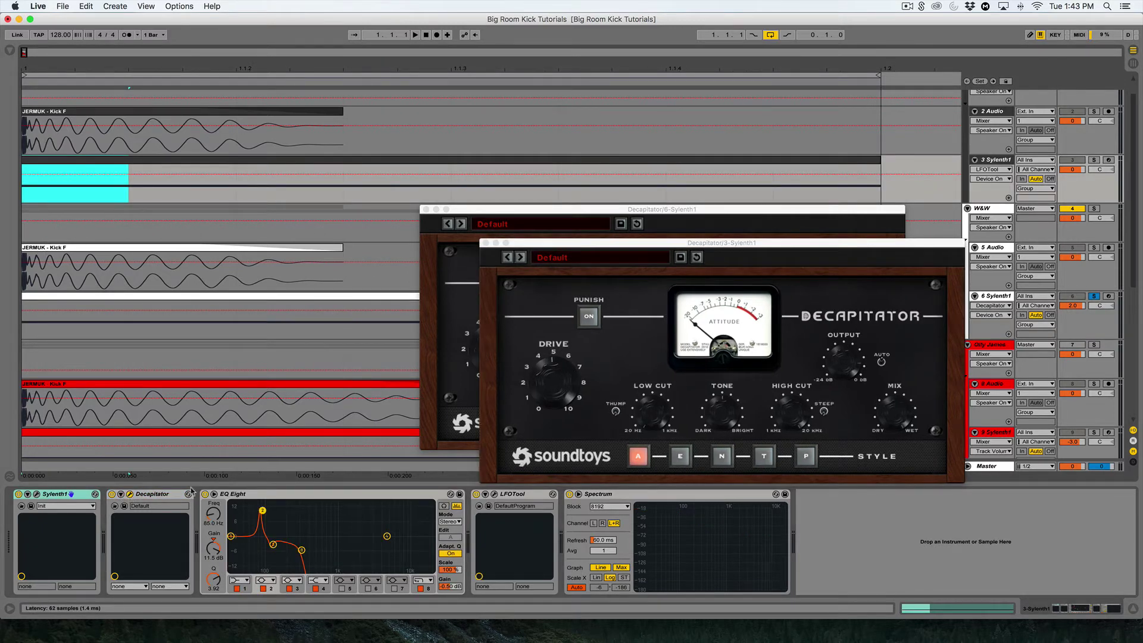
{"action": "left_click", "coordinate": [486, 243]}
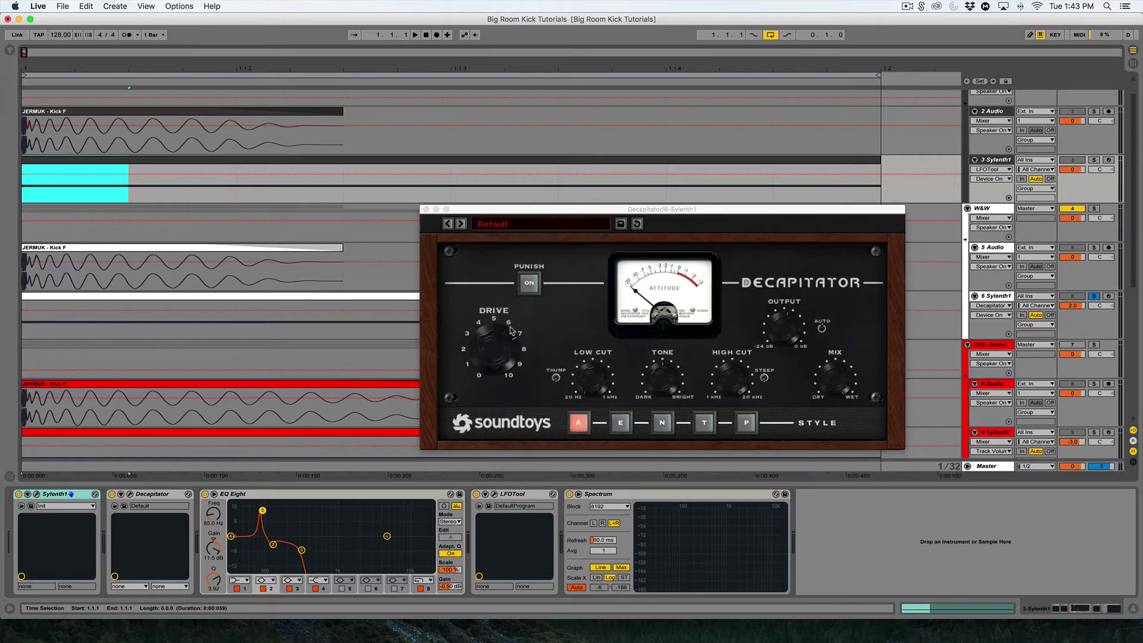
{"action": "left_click", "coordinate": [426, 211]}
Turn EQ Eight back on for the W&W Sylenth1 layer and examine its second and third bands in the enlarged display.
{"action": "left_click", "coordinate": [332, 518]}
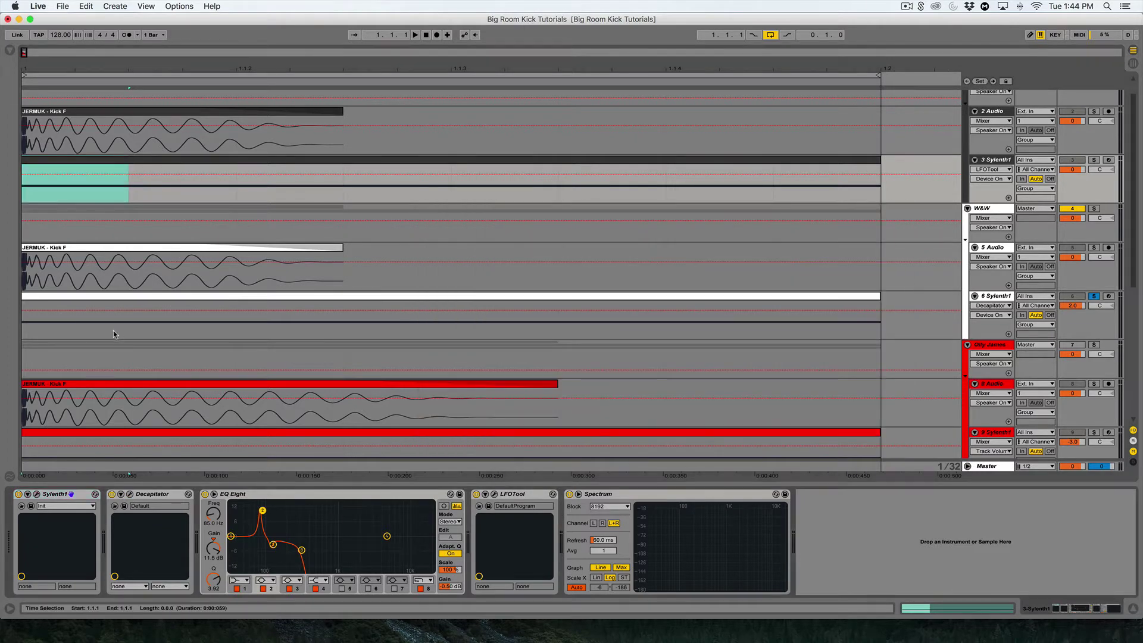
{"action": "left_click", "coordinate": [53, 333]}
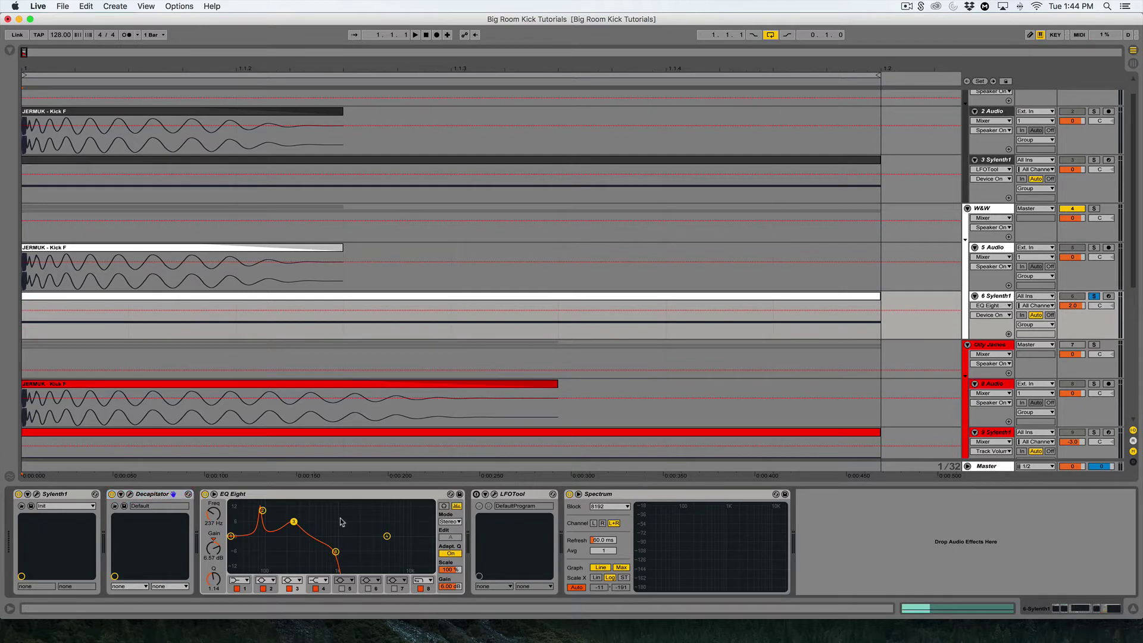
{"action": "double_click", "coordinate": [341, 518]}
{"action": "left_click_drag", "start_coordinate": [199, 184], "coordinate": [201, 182]}
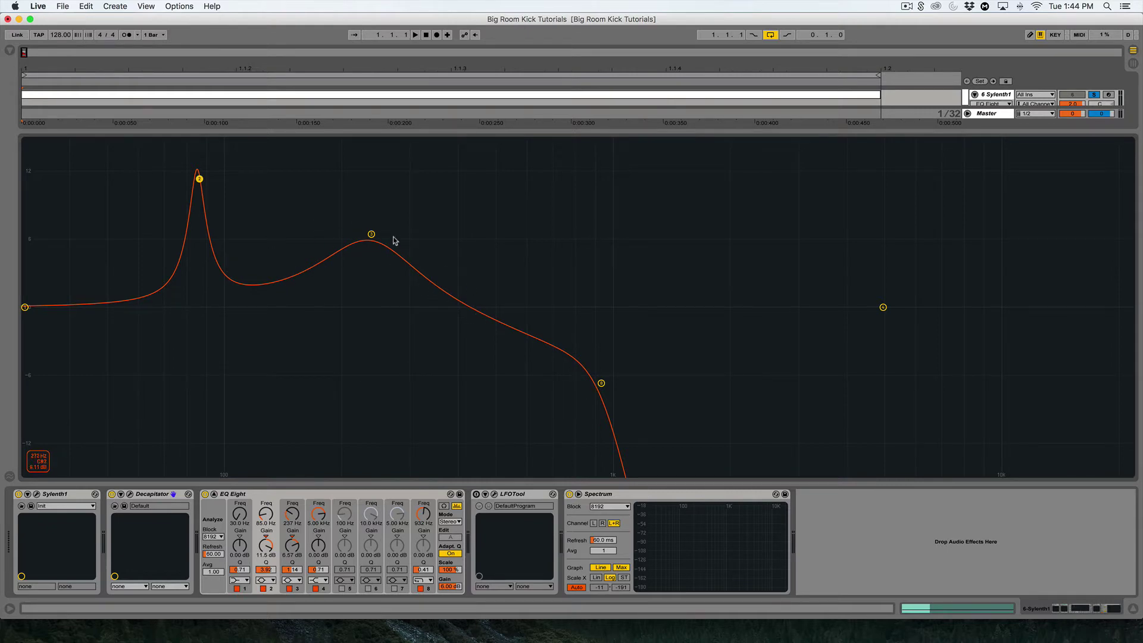
{"action": "left_click", "coordinate": [372, 235]}
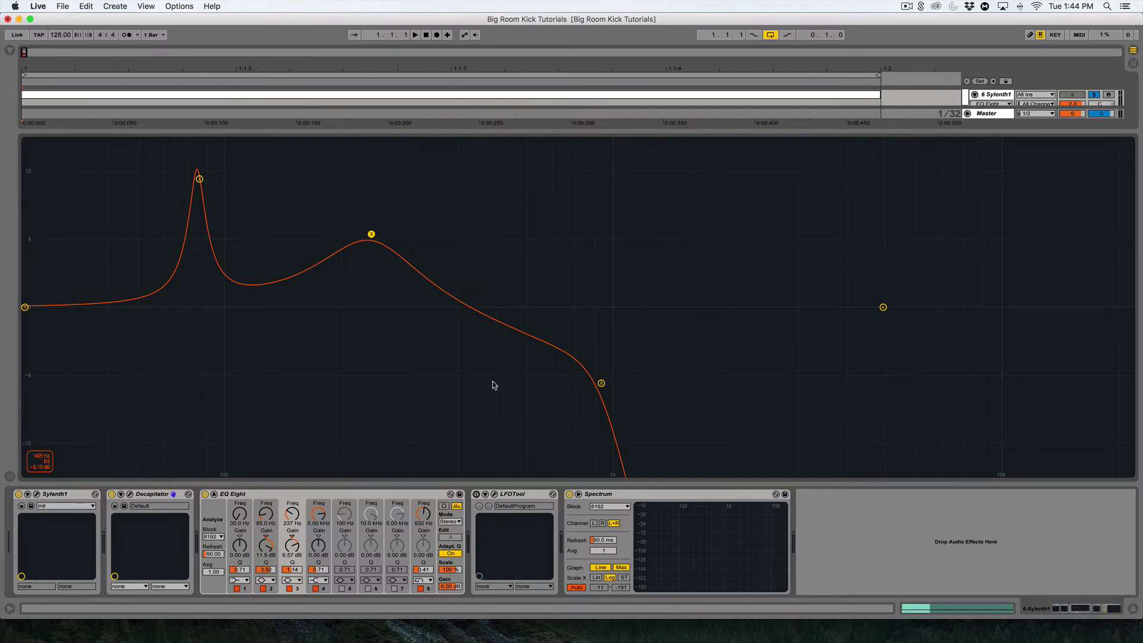
{"action": "key", "text": "Escape"}
Solo the whole W&W group and play its kick sample and Sylenth1 layers together.
{"action": "scroll", "coordinate": [485, 231], "scroll_direction": "up", "scroll_amount": 5}
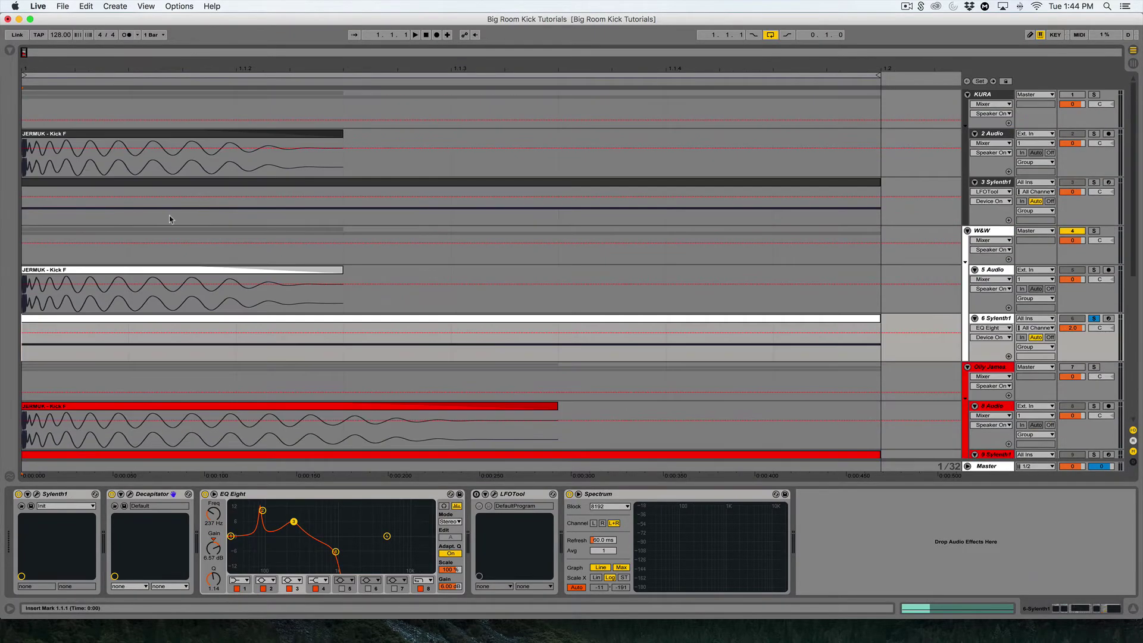
{"action": "left_click", "coordinate": [31, 251]}
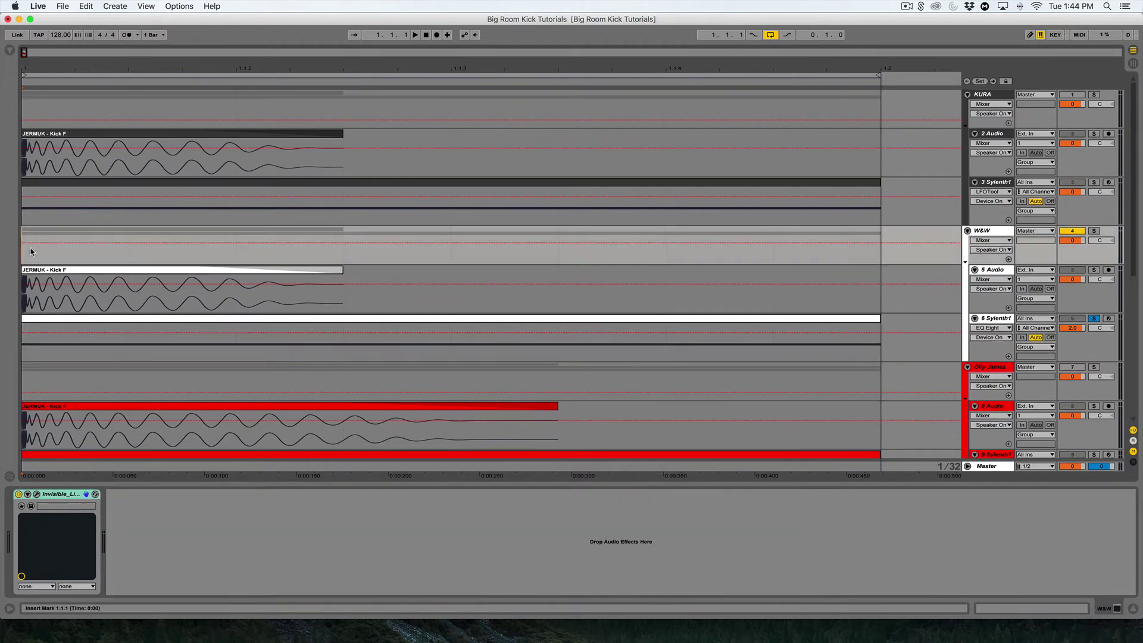
{"action": "left_click", "coordinate": [1093, 231]}
{"action": "key", "text": "space"}
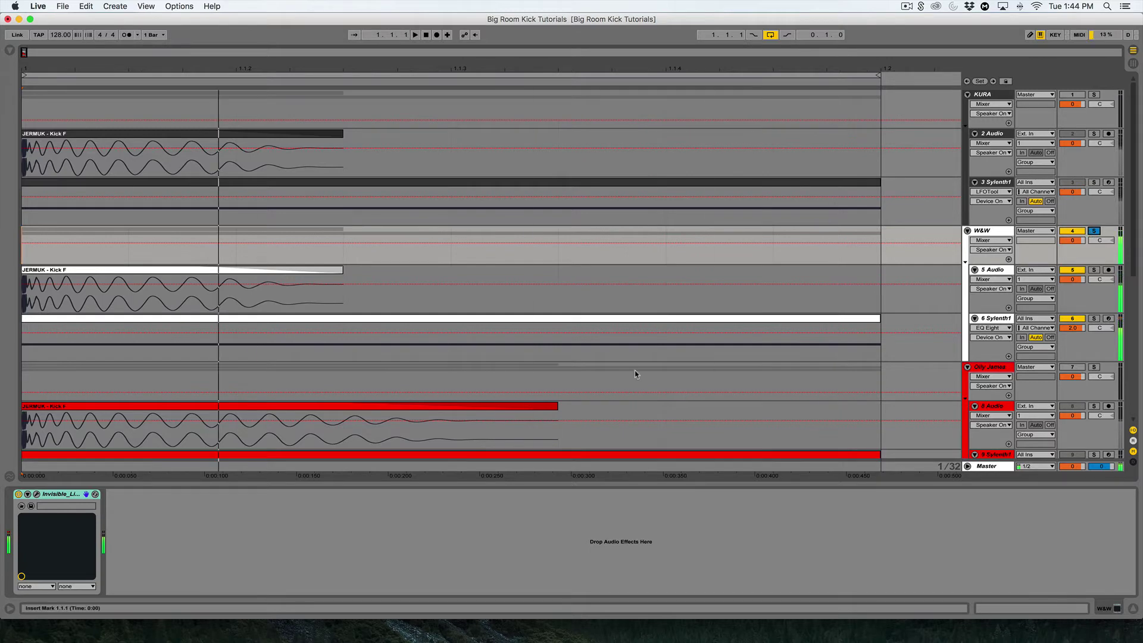
Open LFOTool on the W&W Sylenth1 layer, try extending its volume curve's full-level section to the end, and play the kick.
{"action": "left_click", "coordinate": [632, 352]}
{"action": "left_click", "coordinate": [495, 496]}
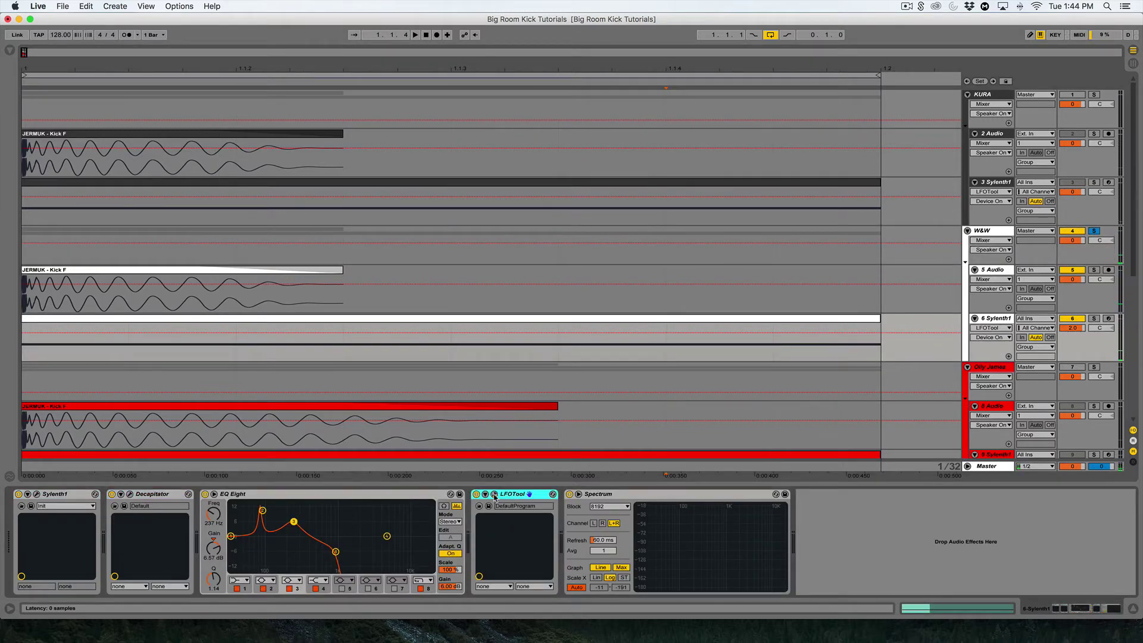
{"action": "left_click", "coordinate": [494, 495]}
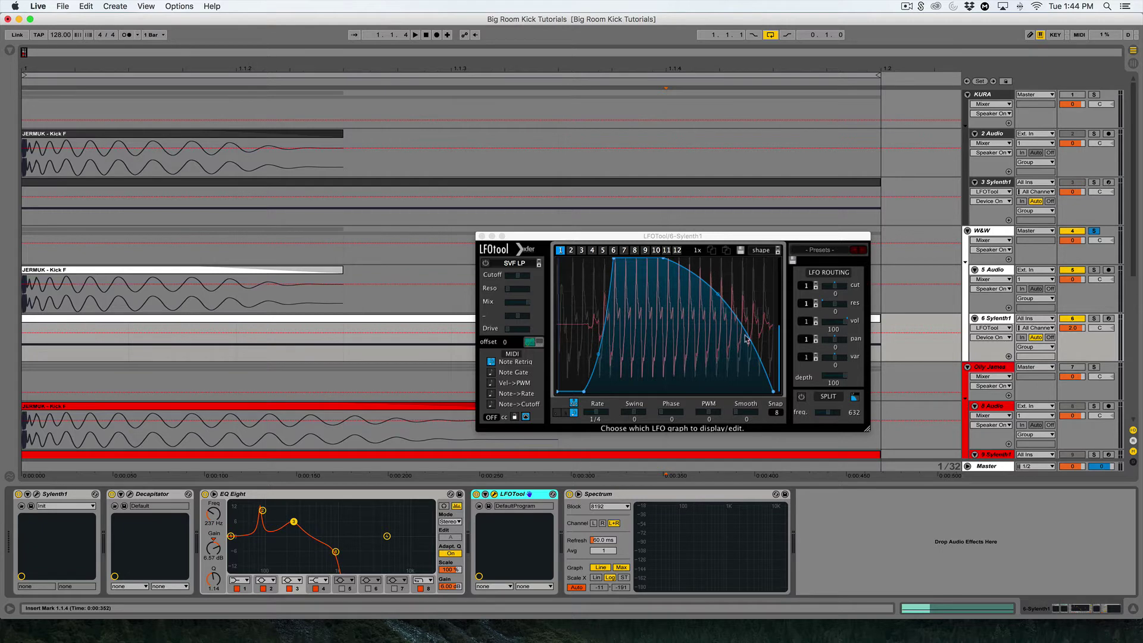
{"action": "mouse_move", "coordinate": [754, 299]}
{"action": "left_mouse_down"}
{"action": "mouse_move", "coordinate": [744, 237]}
{"action": "mouse_move", "coordinate": [677, 223]}
{"action": "left_mouse_up"}
{"action": "key", "text": "space"}
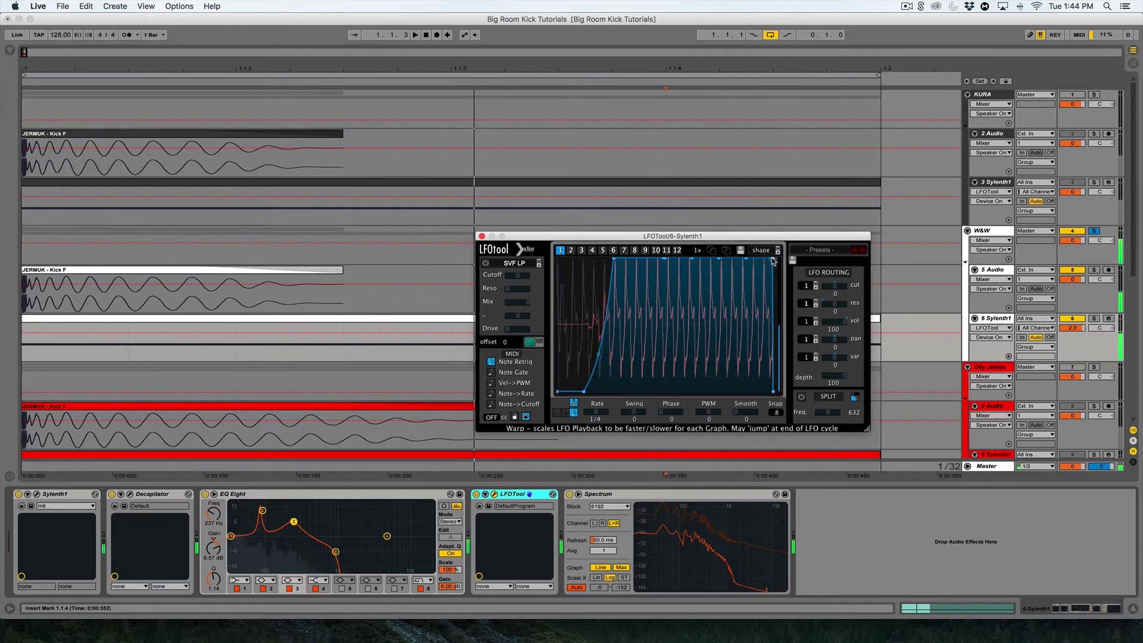
Bring the curve's upper point back to mid-graph, bend the falling segment into a rounded fade-out, play the kick, and close LFOTool.
{"action": "left_click_drag", "start_coordinate": [773, 260], "coordinate": [691, 261]}
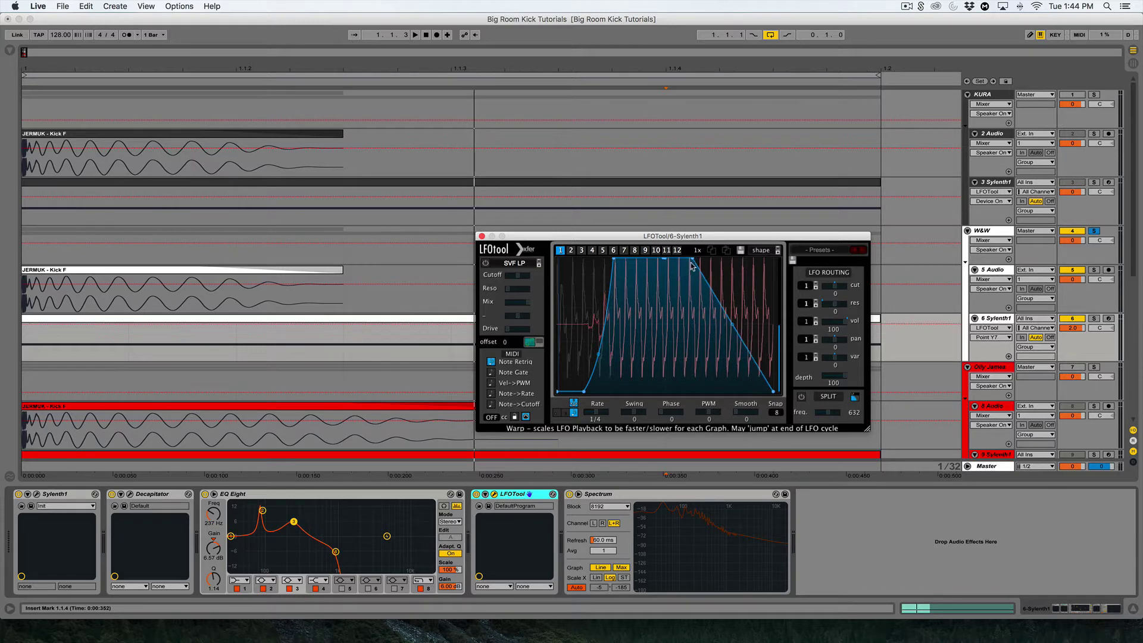
{"action": "left_click_drag", "start_coordinate": [730, 334], "coordinate": [724, 321]}
{"action": "key", "text": "space"}
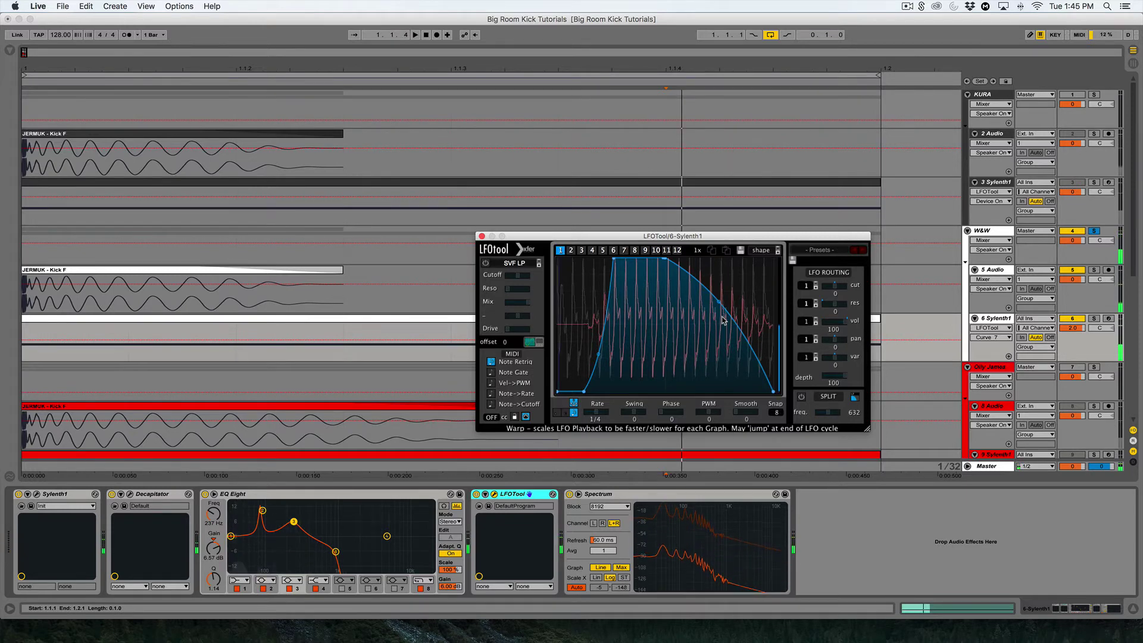
{"action": "key", "text": "space"}
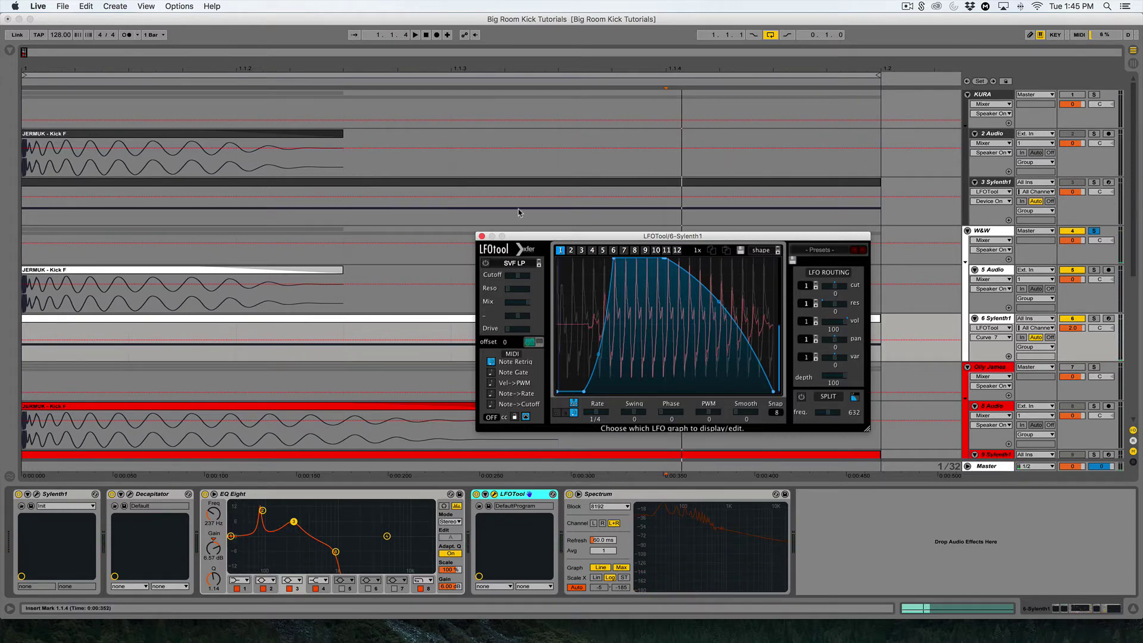
{"action": "left_click", "coordinate": [482, 236]}
Examine the LFOTool volume curve on the KURA Sylenth1 layer for comparison and close it.
{"action": "left_click", "coordinate": [451, 202]}
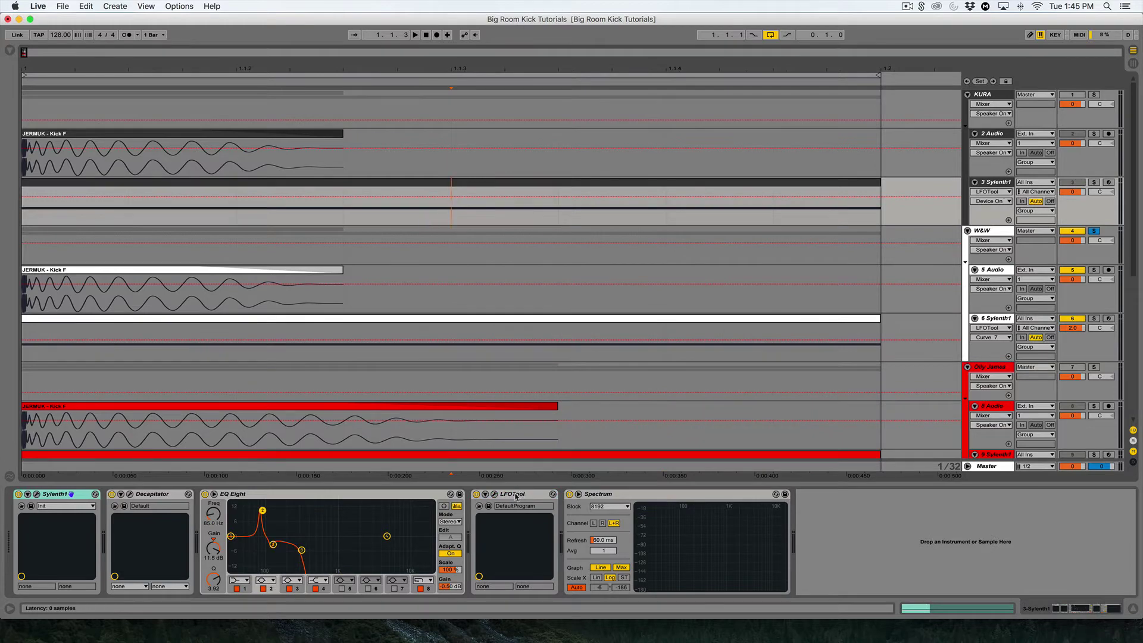
{"action": "left_click", "coordinate": [495, 495]}
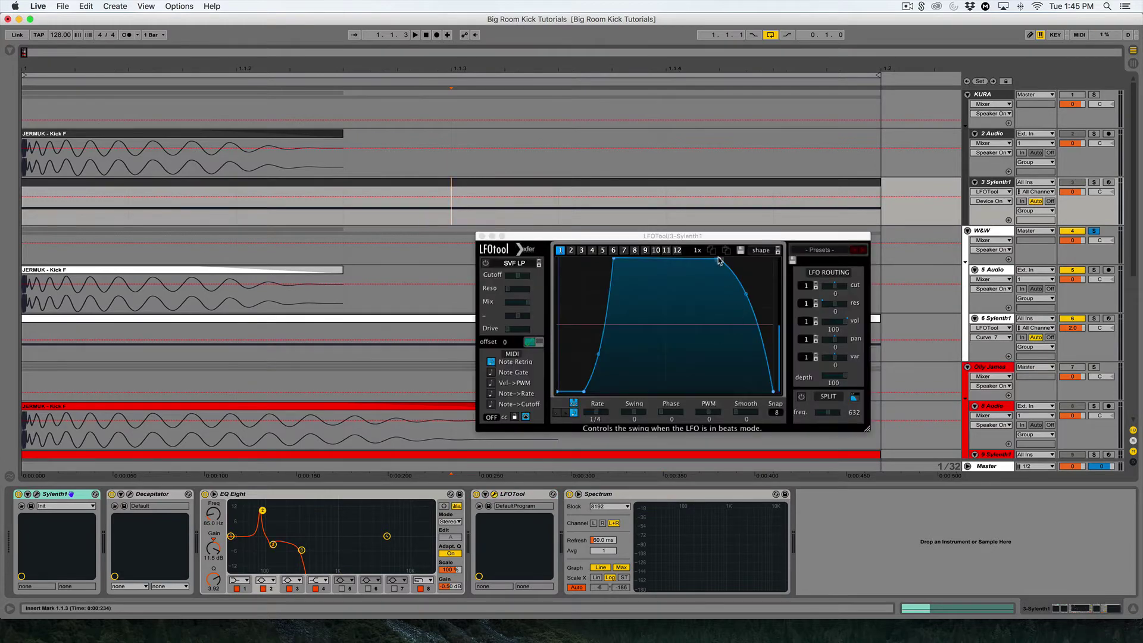
{"action": "left_click", "coordinate": [483, 236]}
{"action": "scroll", "coordinate": [277, 226], "scroll_direction": "down", "scroll_amount": 3}
{"action": "scroll", "coordinate": [277, 226], "scroll_direction": "up", "scroll_amount": 3}
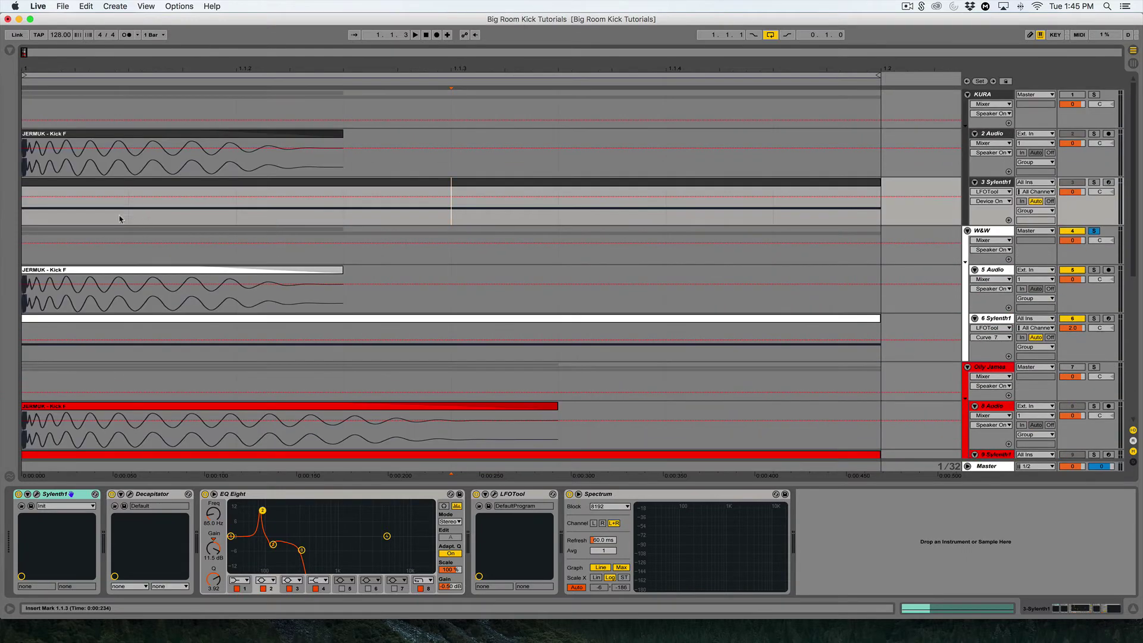
Compare the Decapitator settings of the W&W and KURA Sylenth1 layers, with the KURA group soloed.
{"action": "key", "text": "Home"}
{"action": "left_click", "coordinate": [47, 353]}
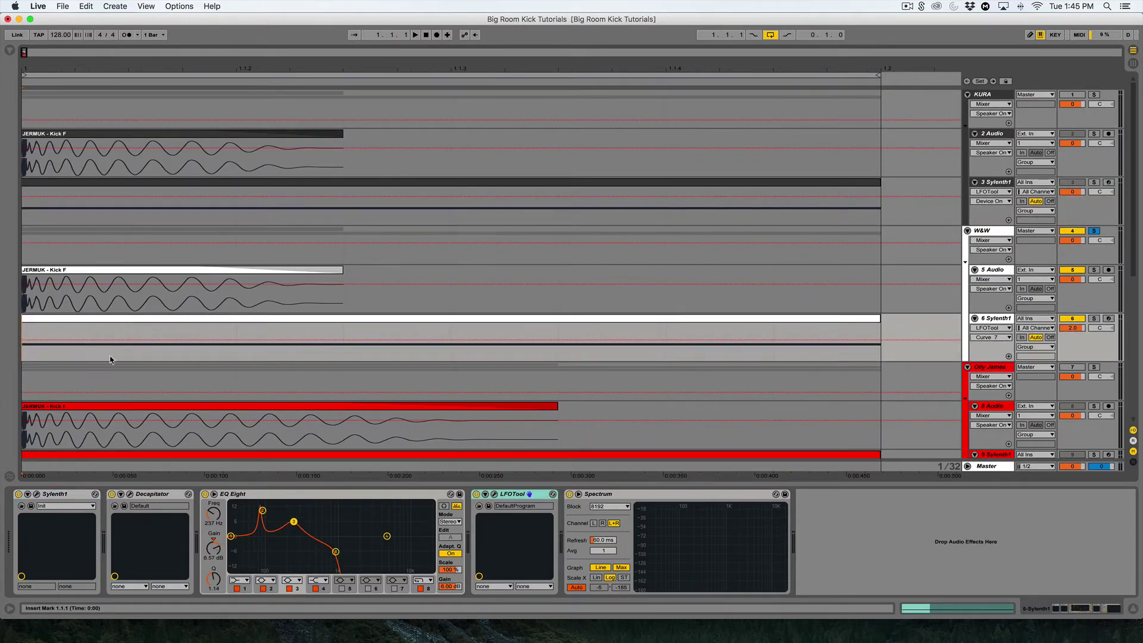
{"action": "left_click", "coordinate": [130, 494]}
{"action": "left_click", "coordinate": [130, 493]}
{"action": "left_click", "coordinate": [47, 109]}
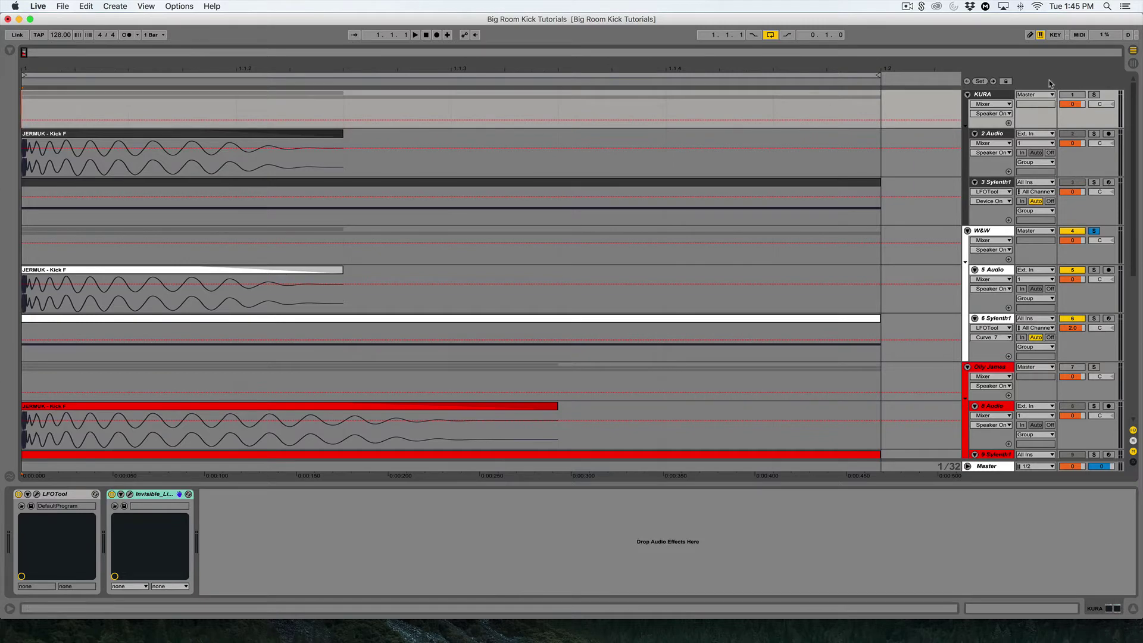
{"action": "left_click", "coordinate": [1094, 94]}
{"action": "left_click", "coordinate": [276, 189]}
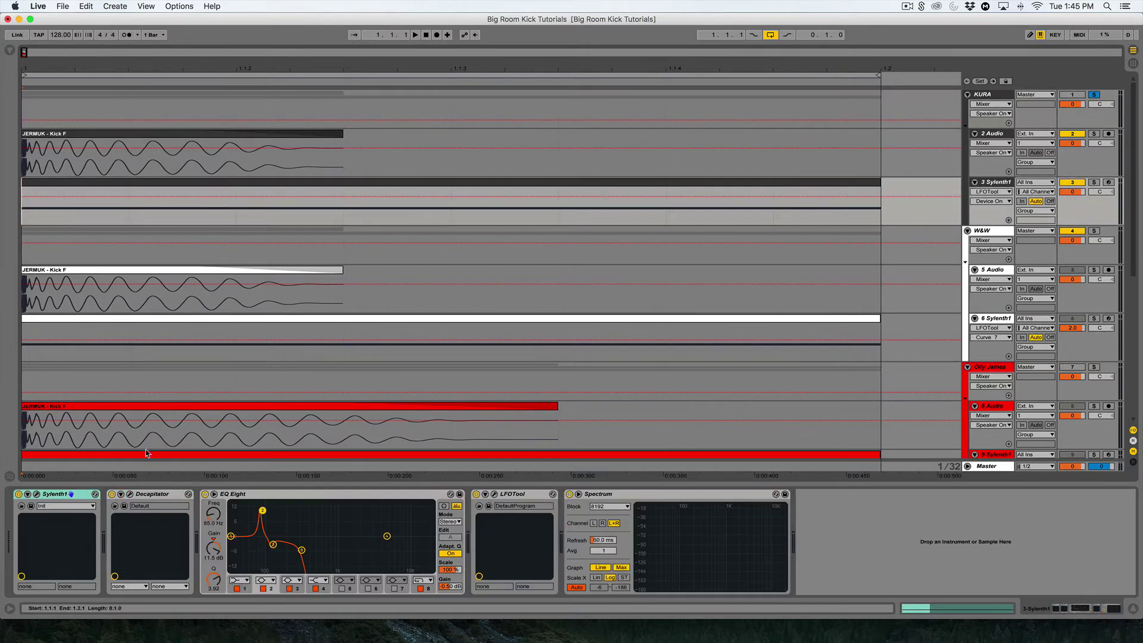
{"action": "left_click", "coordinate": [130, 496]}
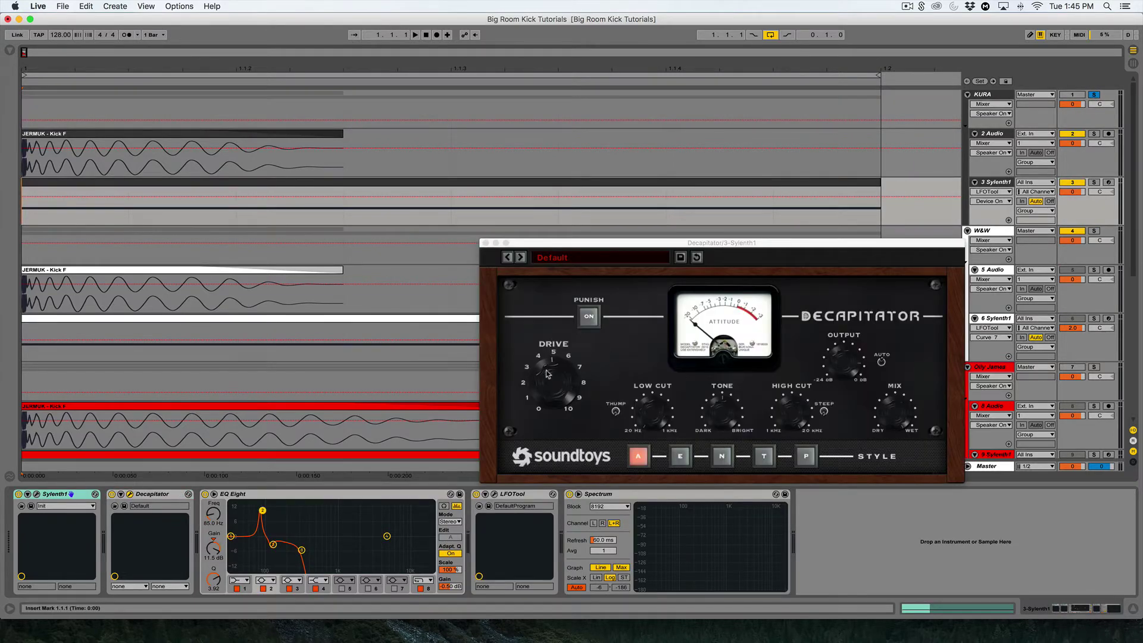
{"action": "left_click", "coordinate": [486, 243]}
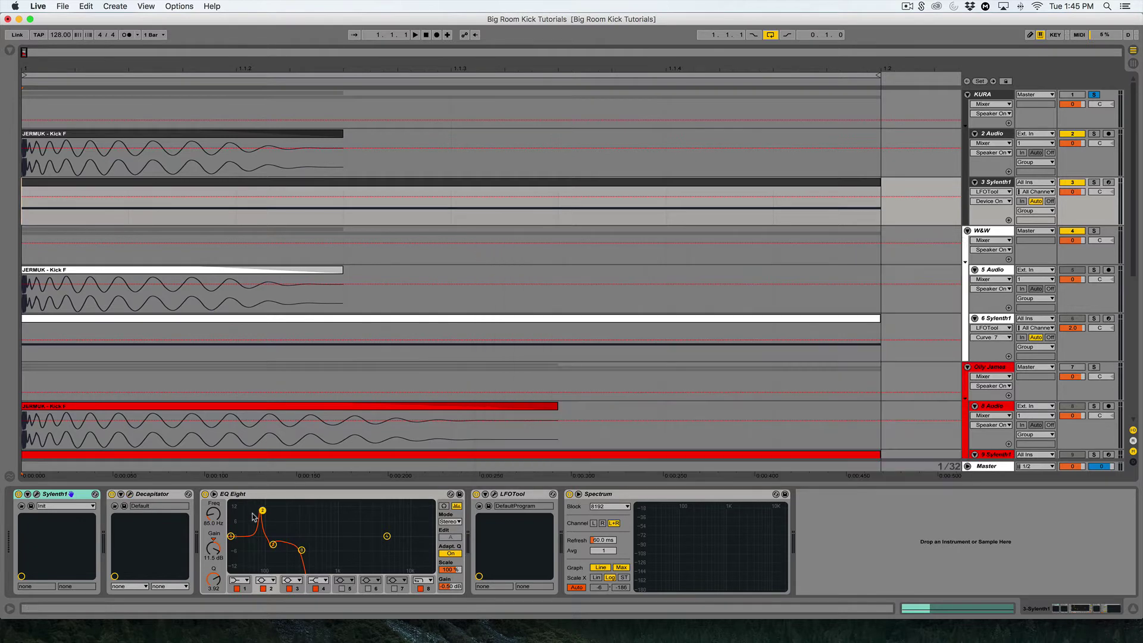
Solo the W&W group, play its kick, and review the effect chain on its Sylenth1 layer.
{"action": "left_click", "coordinate": [29, 247]}
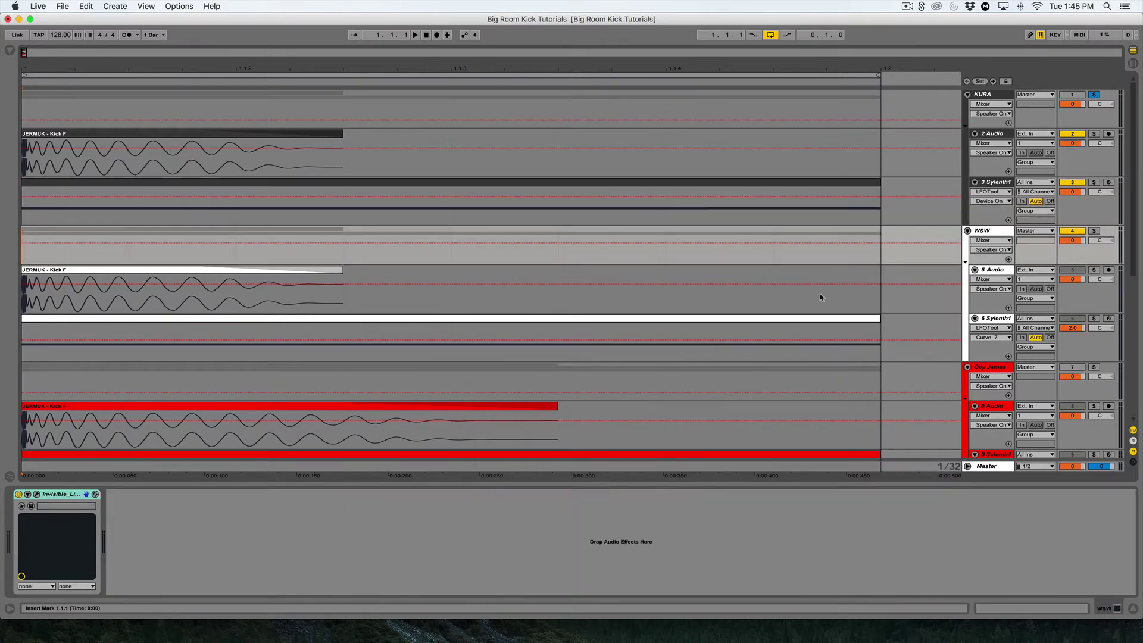
{"action": "left_click", "coordinate": [1094, 230]}
{"action": "key", "text": "space"}
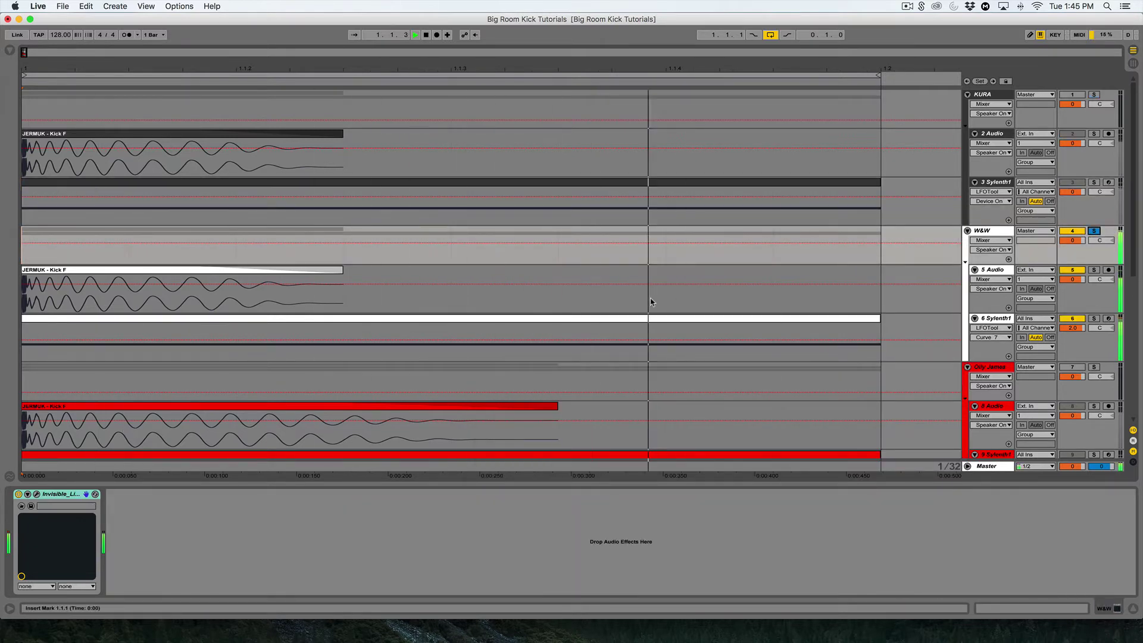
{"action": "key", "text": "space"}
{"action": "left_click", "coordinate": [45, 352]}
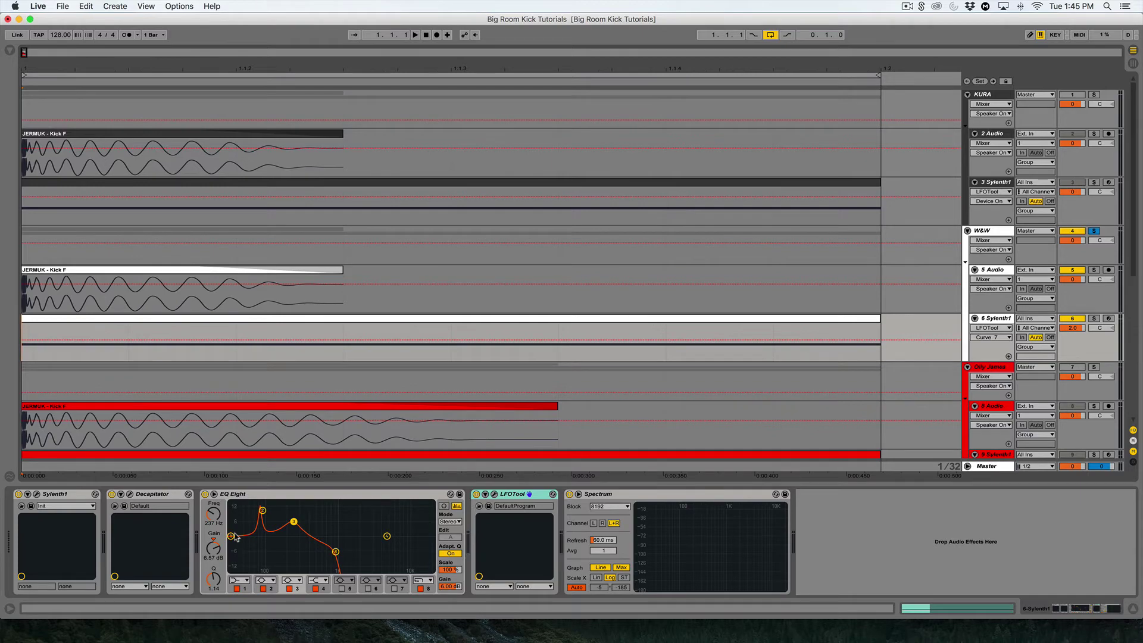
Solo the Olly James group and play its full kick.
{"action": "left_click", "coordinate": [38, 373]}
{"action": "scroll", "coordinate": [108, 227], "scroll_direction": "down", "scroll_amount": 3}
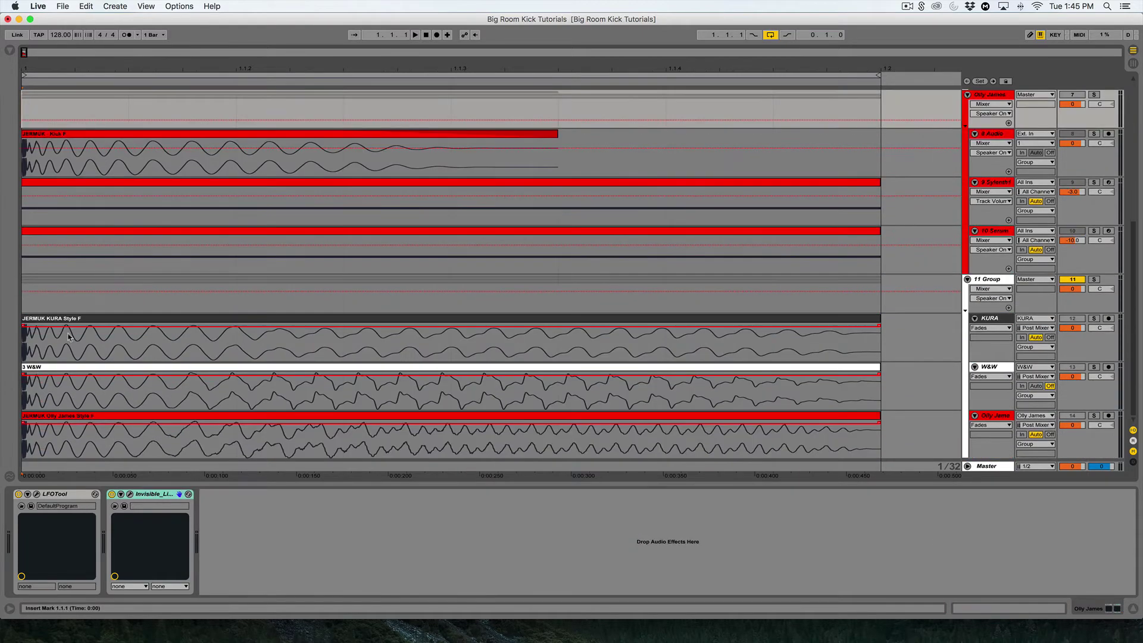
{"action": "key", "text": "space"}
{"action": "left_click", "coordinate": [1094, 240]}
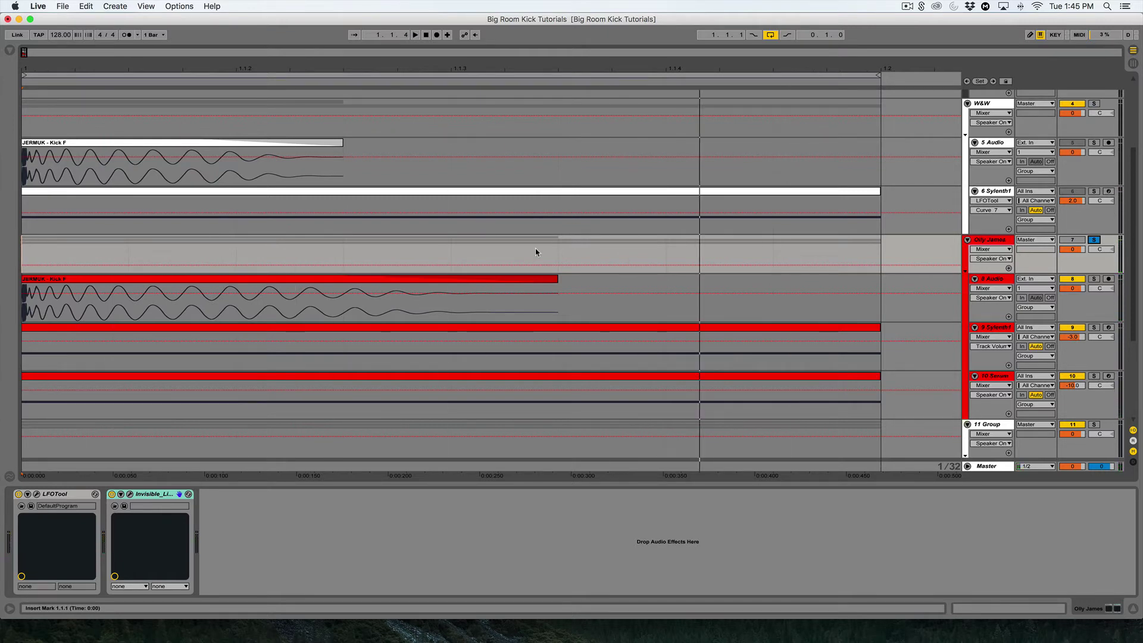
Deactivate track 10 in the Olly James group and play the kick from the start with only the other two layers.
{"action": "scroll", "coordinate": [534, 249], "scroll_direction": "down", "scroll_amount": 3}
{"action": "left_click", "coordinate": [1072, 275]}
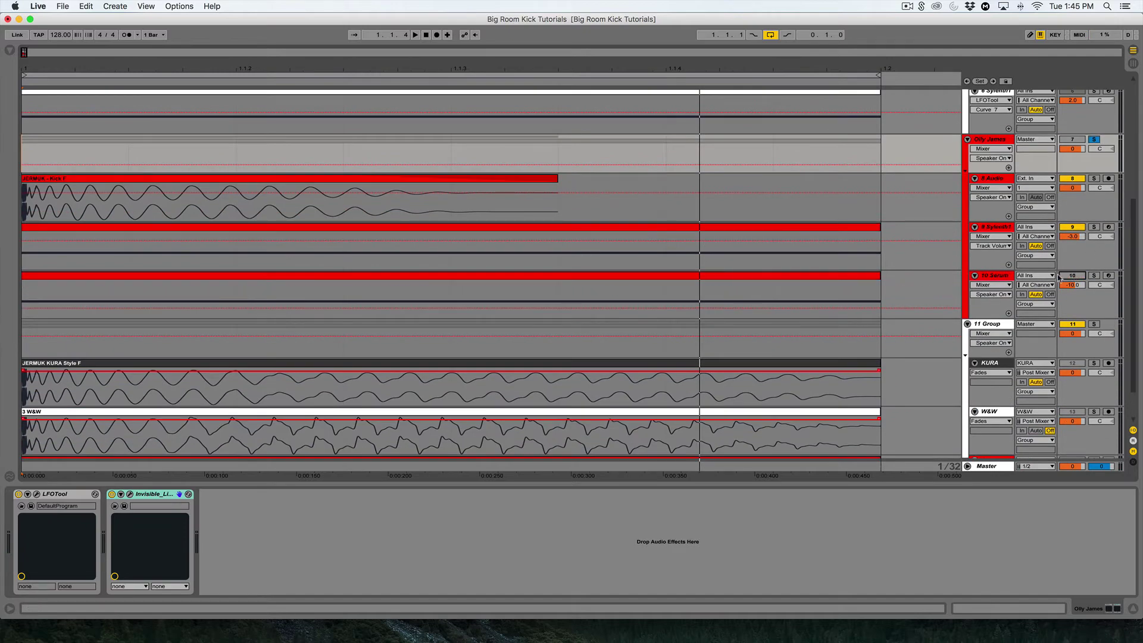
{"action": "scroll", "coordinate": [1077, 268], "scroll_direction": "up", "scroll_amount": 3}
{"action": "left_click", "coordinate": [44, 238]}
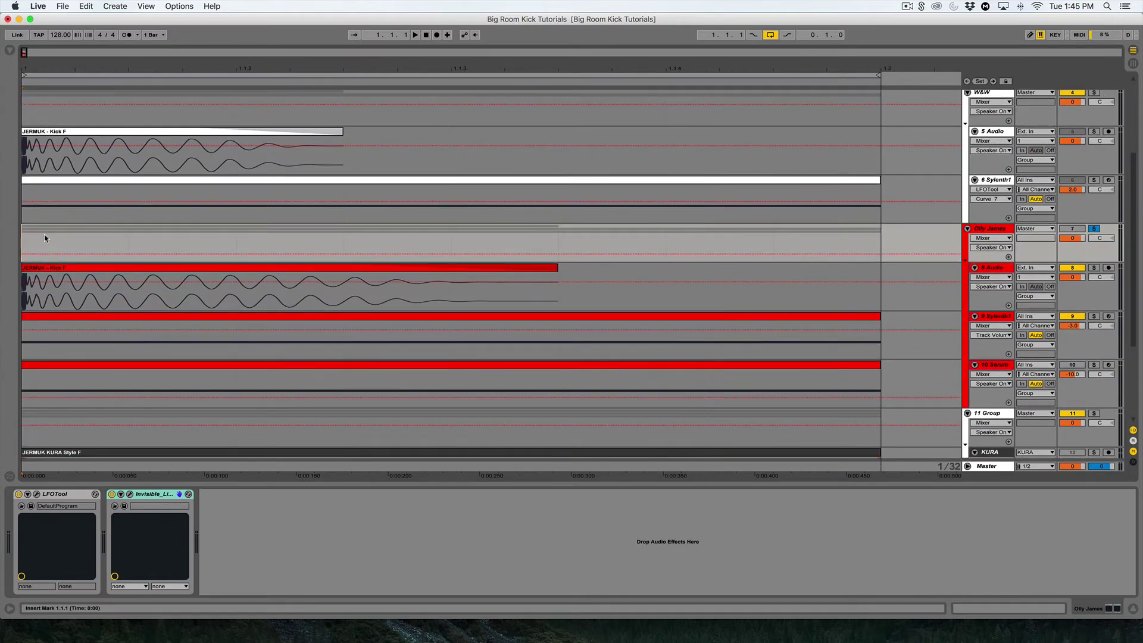
{"action": "key", "text": "space"}
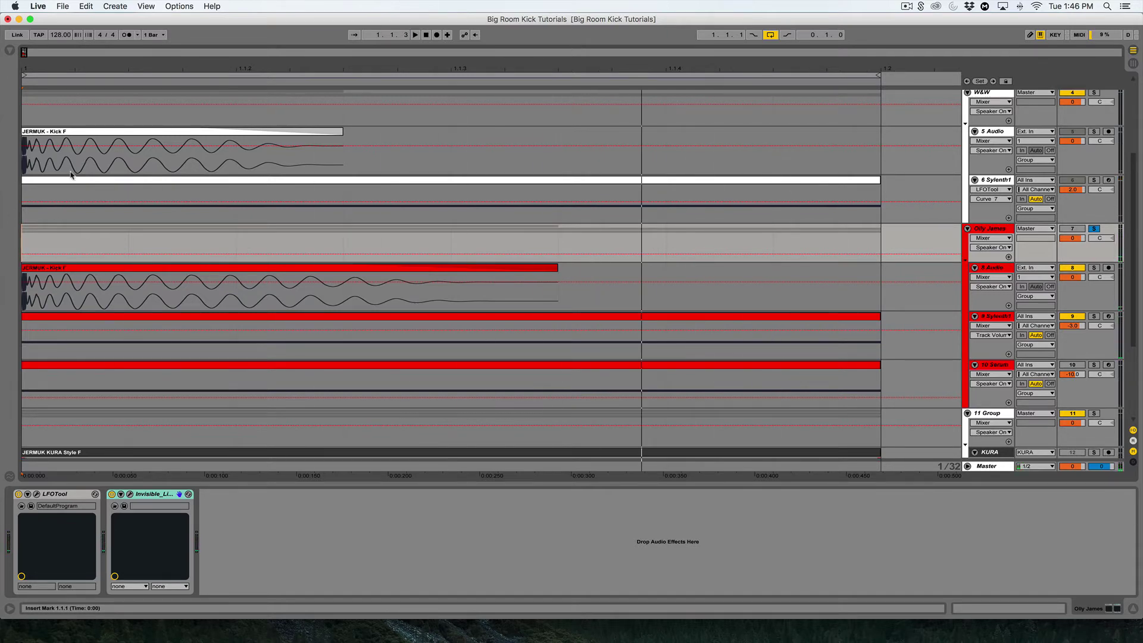
{"action": "key", "text": "space"}
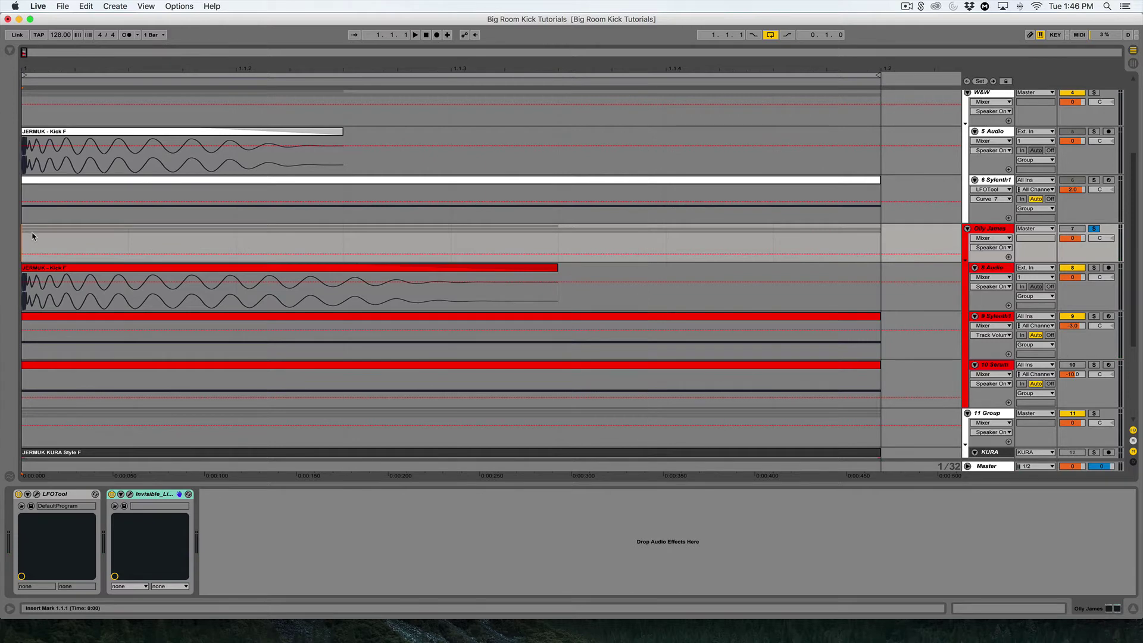
Play the Olly James kick and examine its harmonic peaks in the Master track's enlarged Spectrum display, closing the display.
{"action": "left_click", "coordinate": [24, 466]}
{"action": "key", "text": "space"}
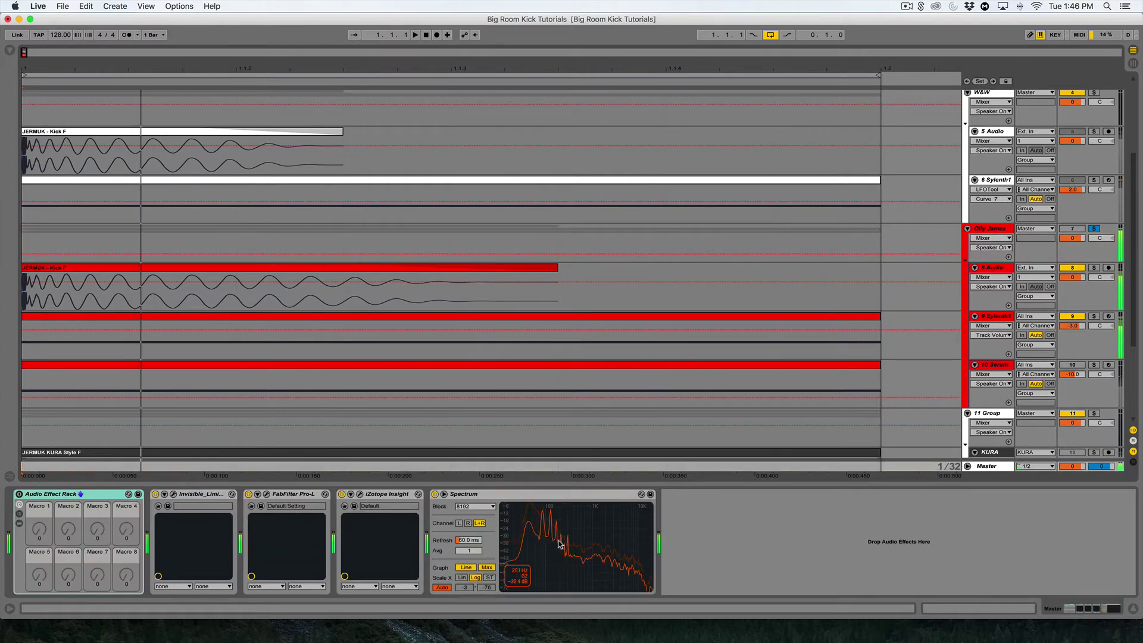
{"action": "left_click", "coordinate": [642, 494]}
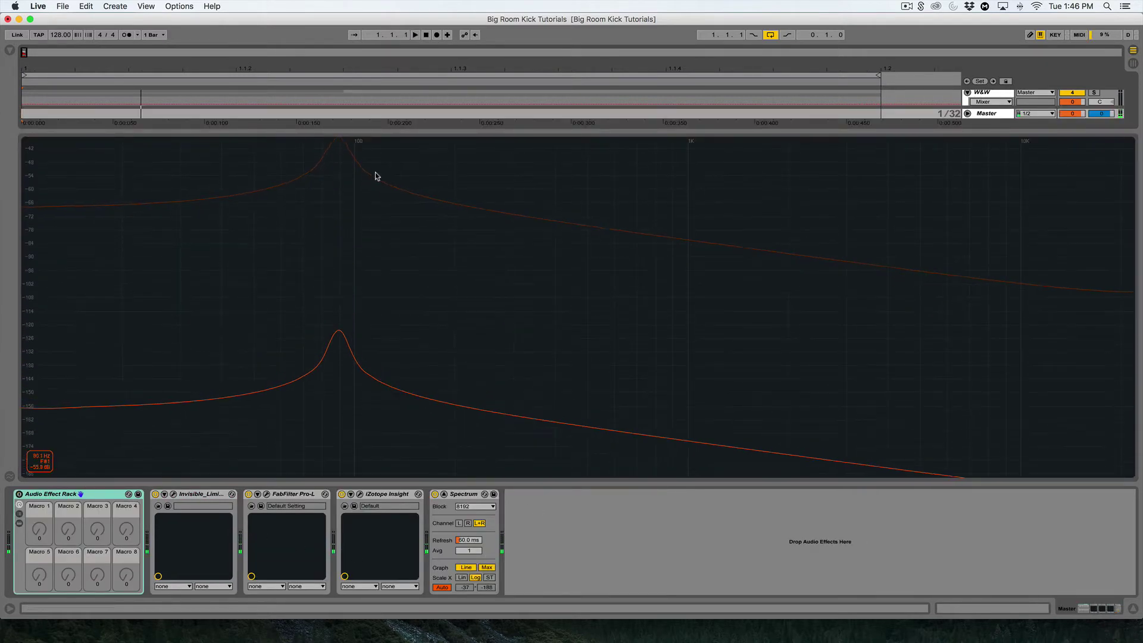
{"action": "key", "text": "space"}
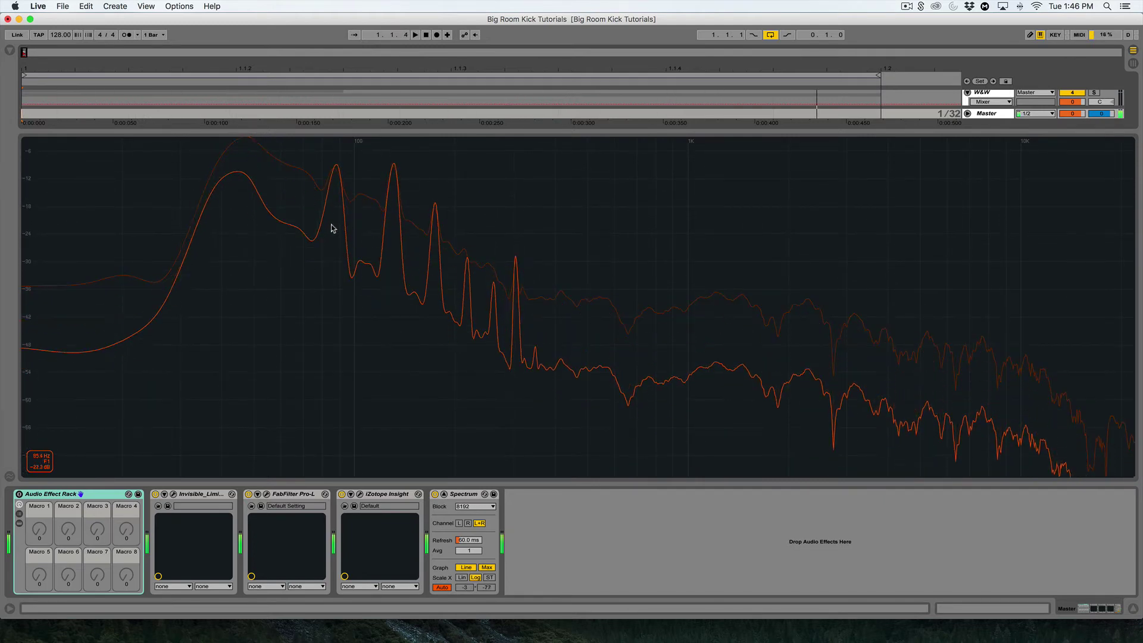
{"action": "key", "text": "space"}
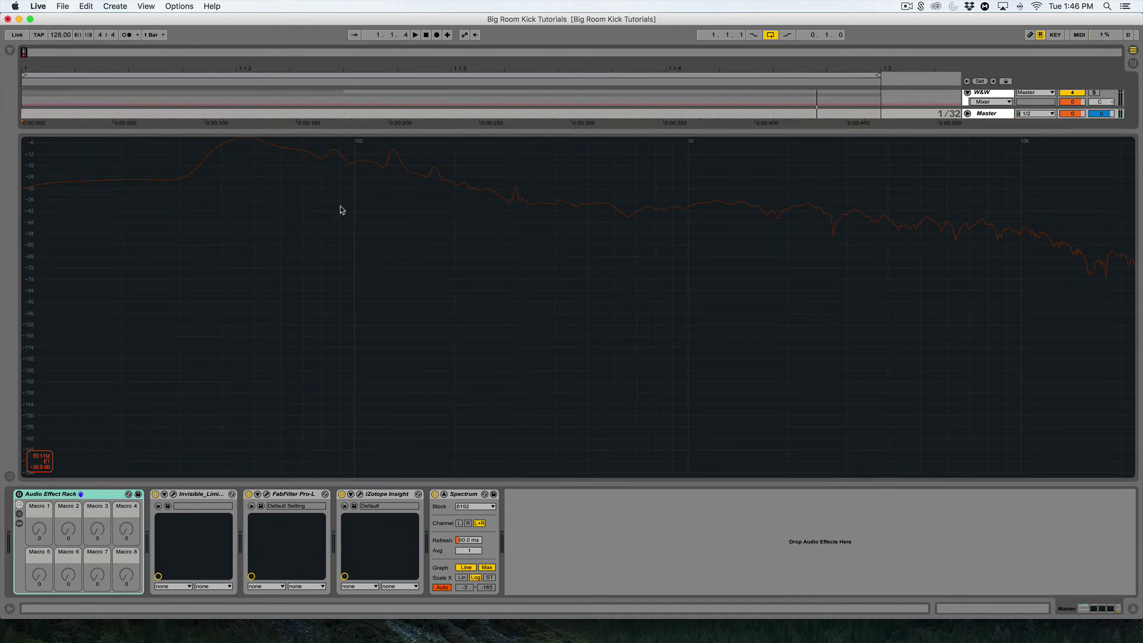
{"action": "double_click", "coordinate": [344, 189]}
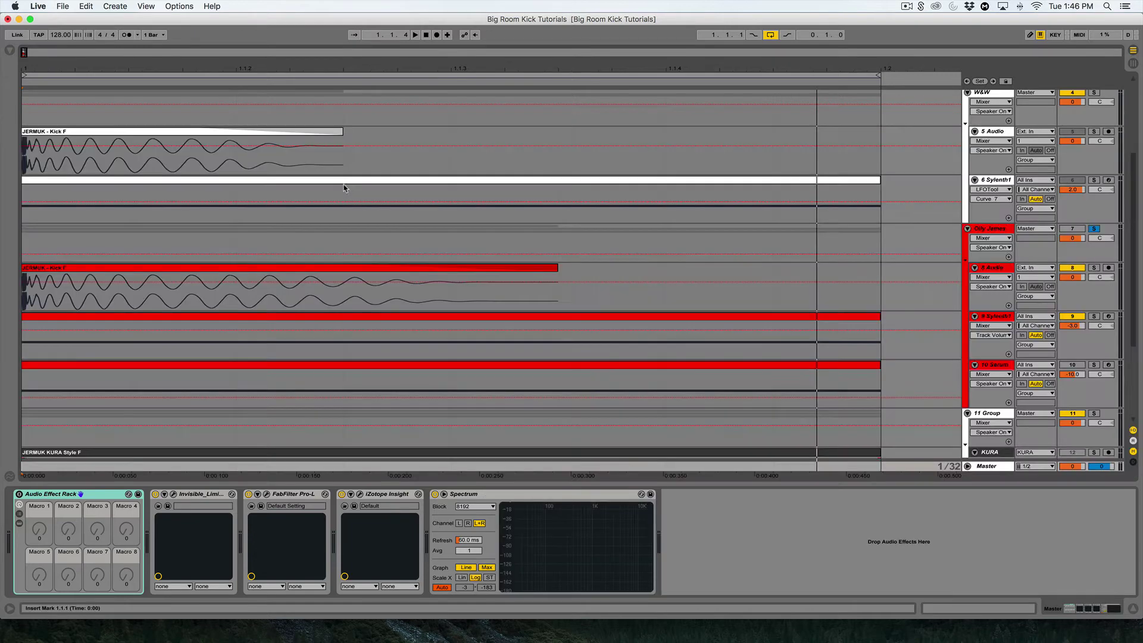
Try extending the W&W kick sample to match the Olly James clip's length, and undo the extension.
{"action": "left_click", "coordinate": [44, 302]}
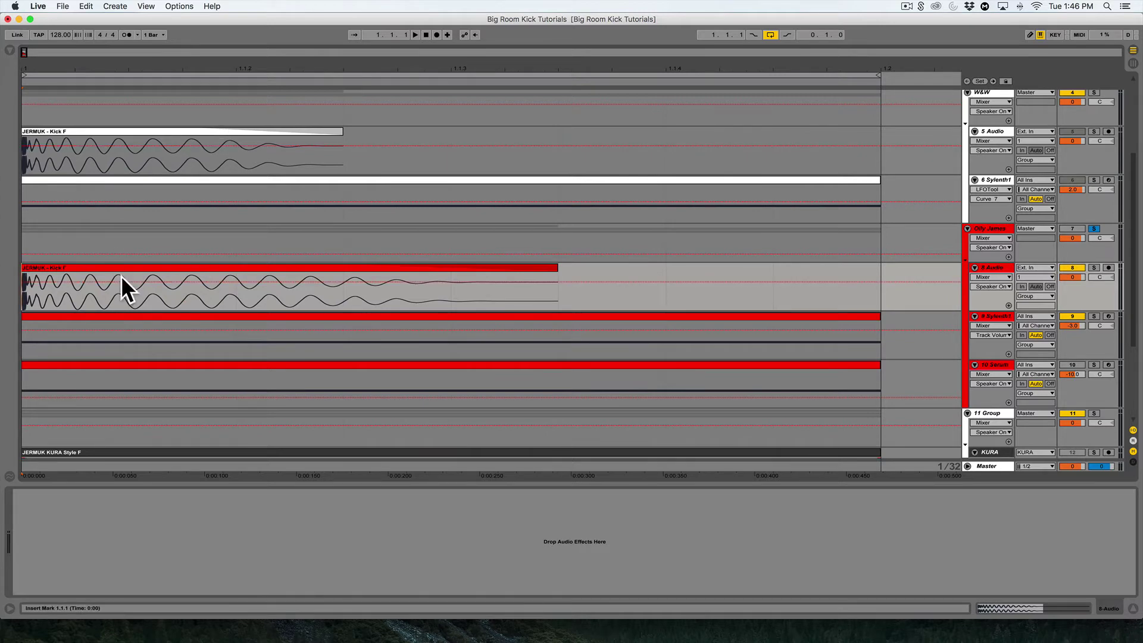
{"action": "left_click", "coordinate": [340, 131]}
{"action": "left_click_drag", "start_coordinate": [340, 130], "coordinate": [558, 132]}
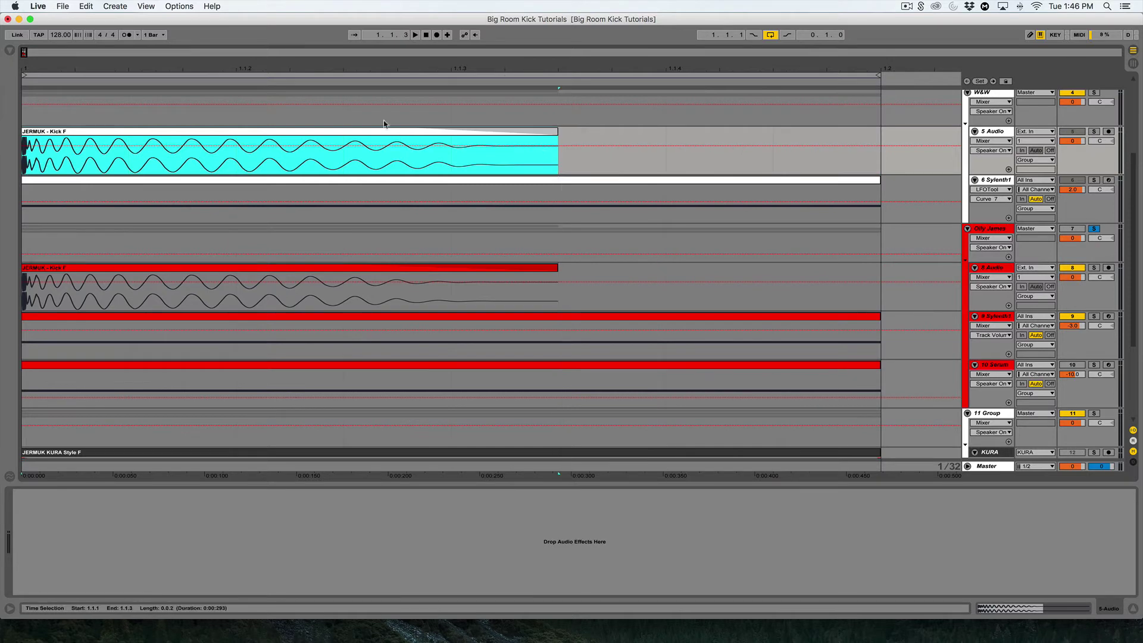
{"action": "key", "text": "super+z"}
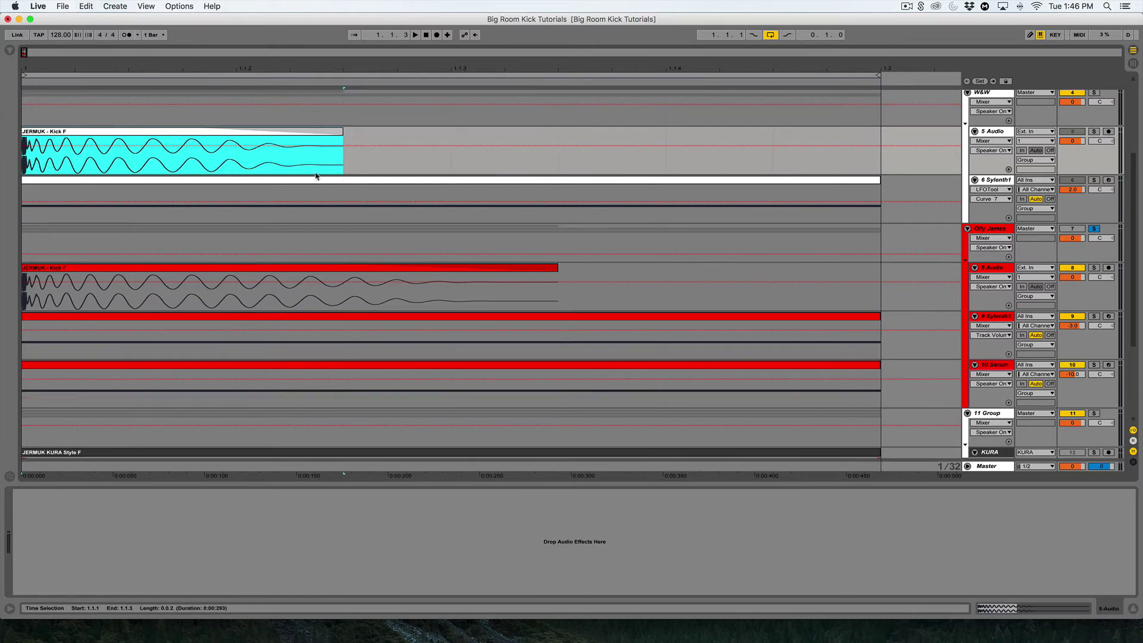
{"action": "left_click", "coordinate": [52, 297]}
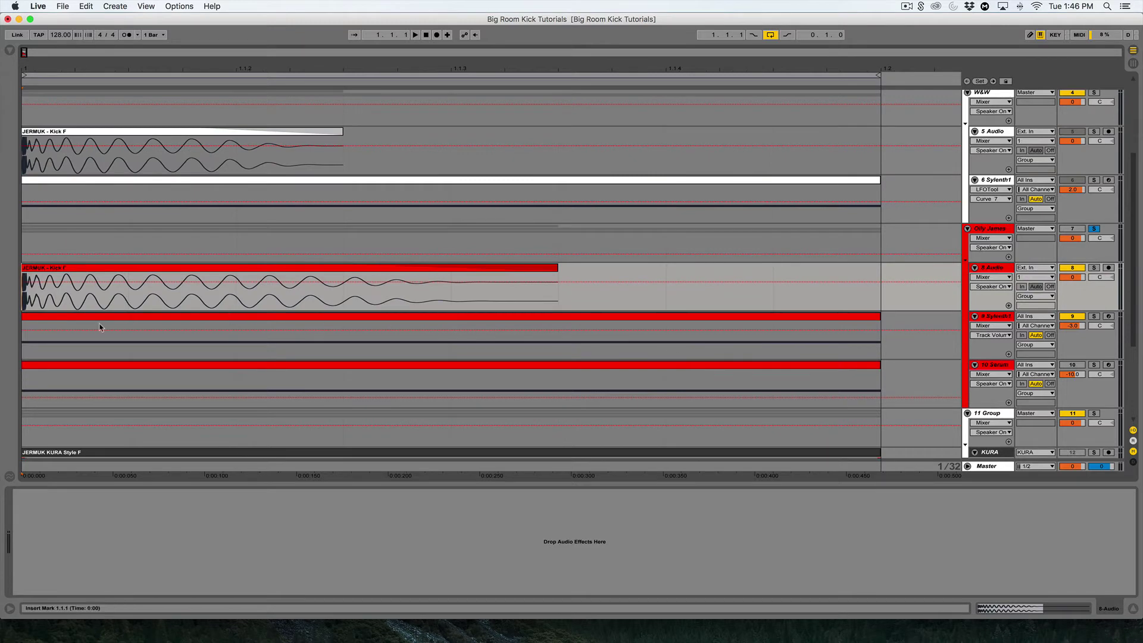
Solo the Olly James Sylenth1 layer, play it on its own, and review its Decapitator settings.
{"action": "left_click", "coordinate": [45, 348]}
{"action": "left_click", "coordinate": [1095, 317]}
{"action": "key", "text": "space"}
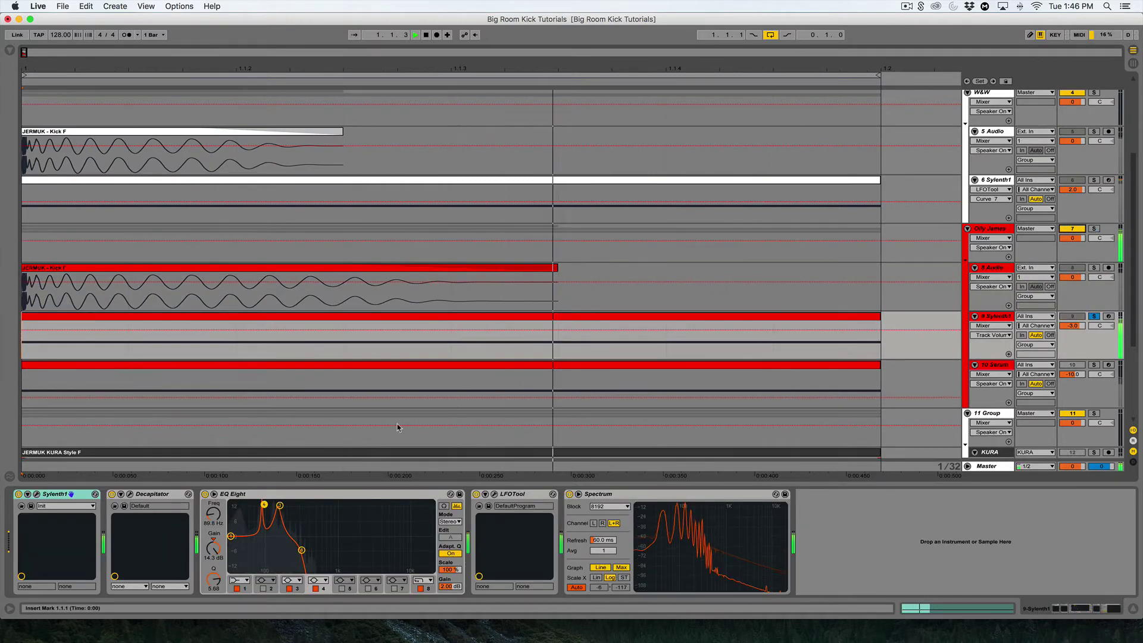
{"action": "key", "text": "space"}
{"action": "left_click", "coordinate": [122, 495]}
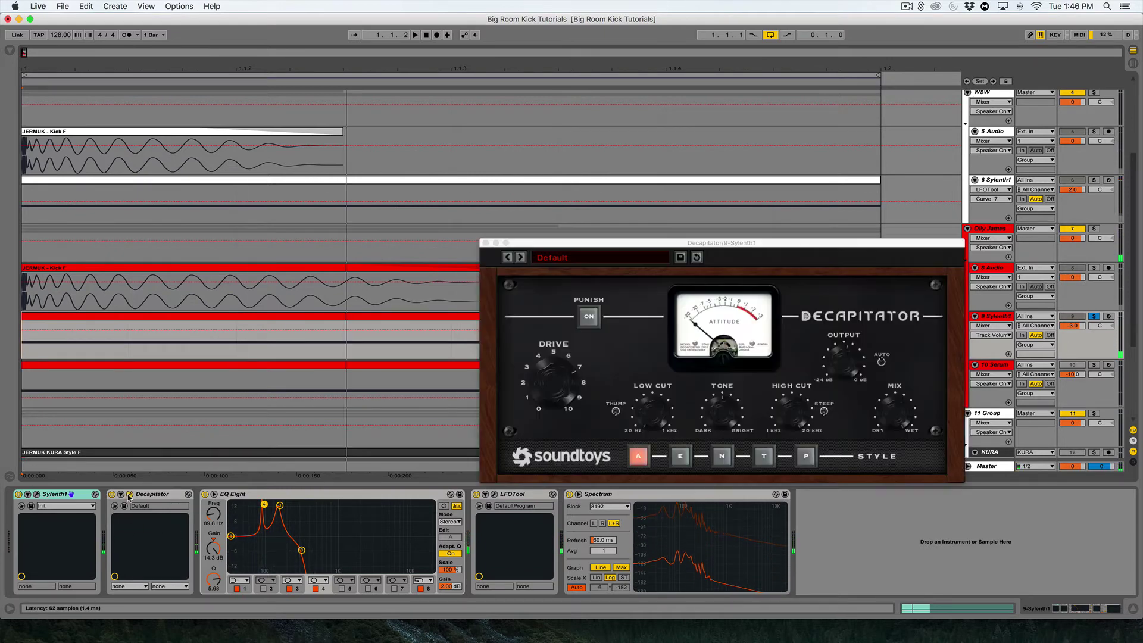
{"action": "left_click", "coordinate": [486, 243]}
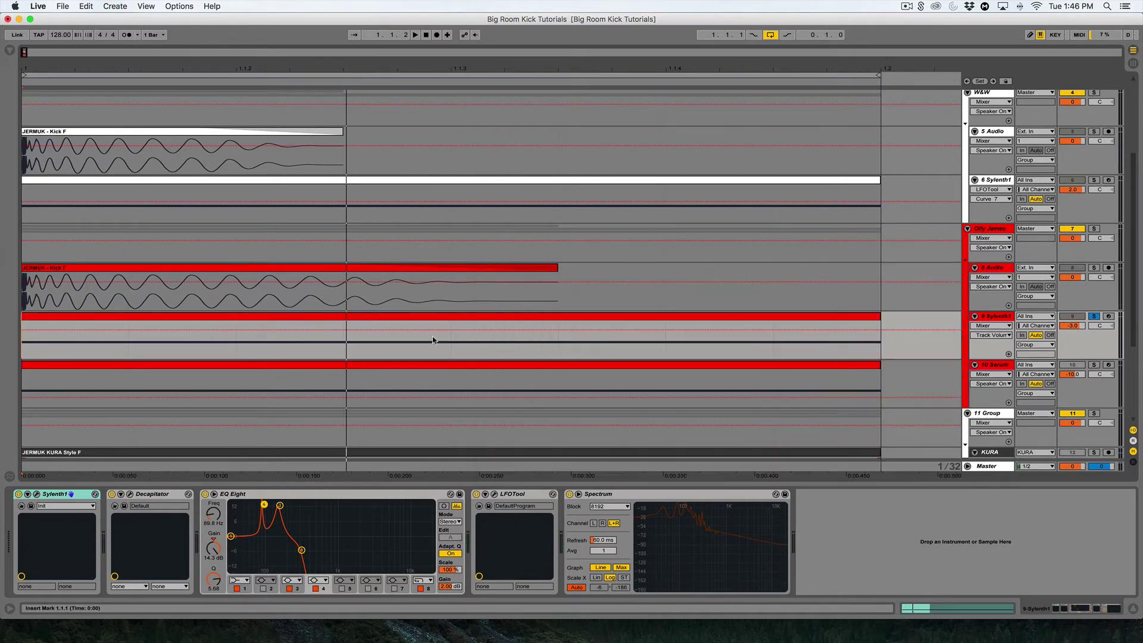
Enlarge the EQ Eight on the Olly James Sylenth1 layer, try different filter Q values, and leave filter 3's Q at 2.01.
{"action": "left_click", "coordinate": [280, 507]}
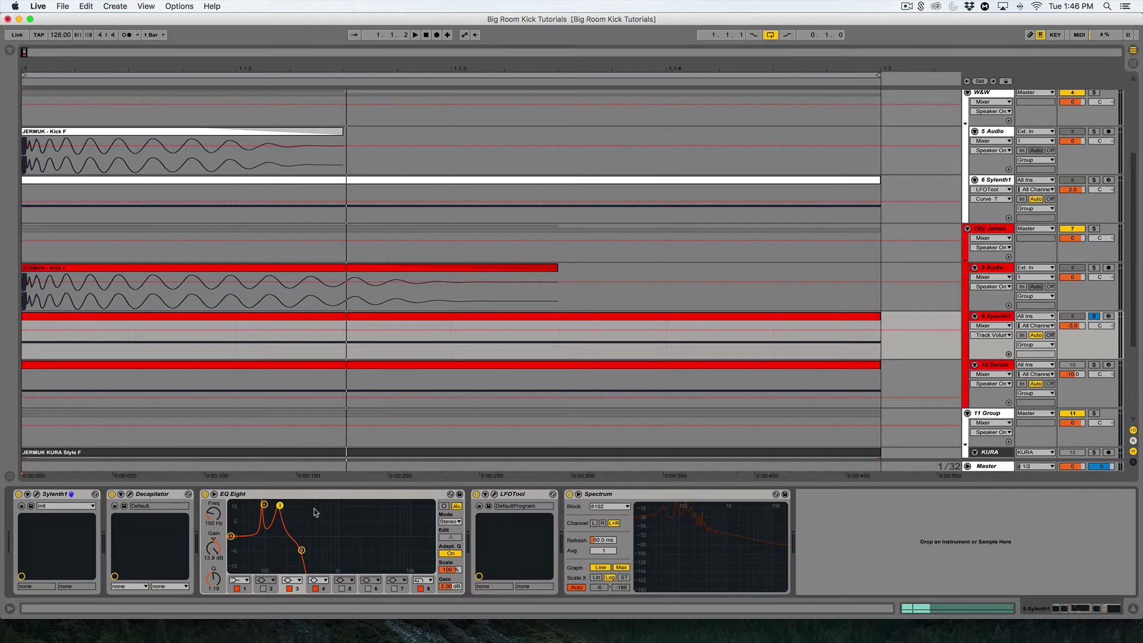
{"action": "left_click", "coordinate": [444, 506]}
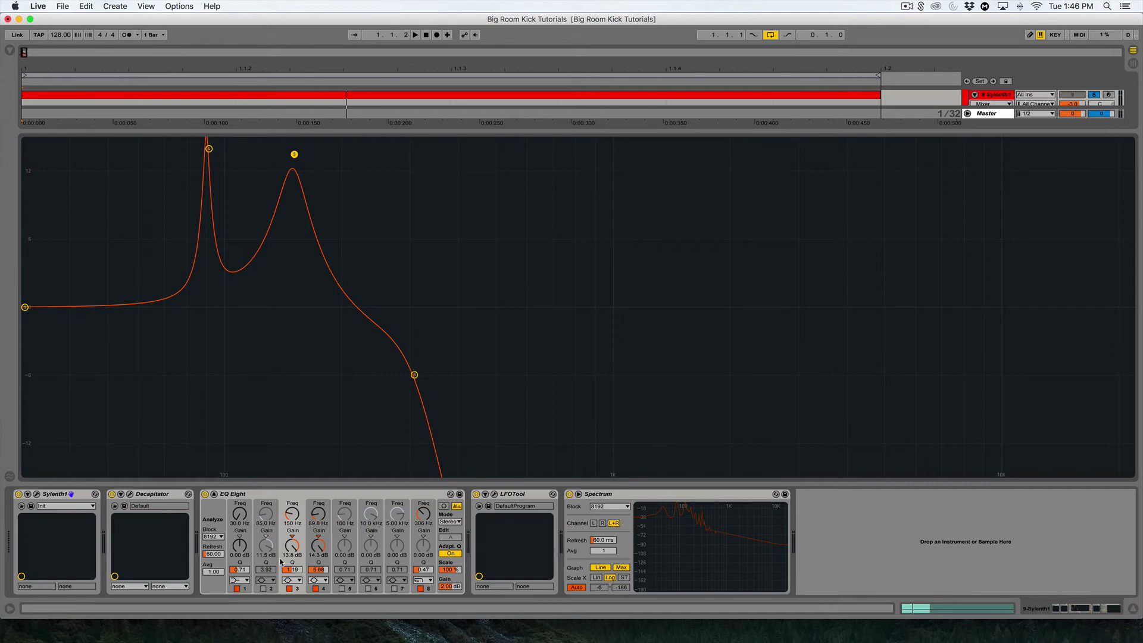
{"action": "left_click_drag", "start_coordinate": [244, 573], "coordinate": [244, 557]}
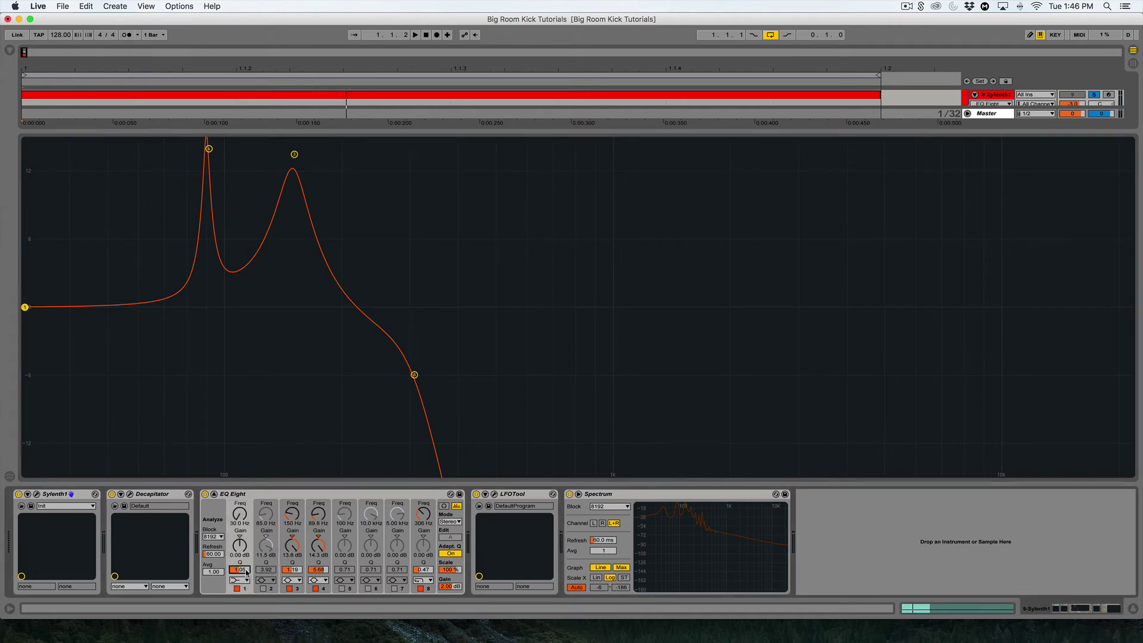
{"action": "key", "text": "Delete"}
{"action": "left_click_drag", "start_coordinate": [317, 573], "coordinate": [286, 581]}
{"action": "key", "text": "super+z"}
{"action": "key", "text": "super+z"}
{"action": "key", "text": "super+z"}
{"action": "key", "text": "Escape"}
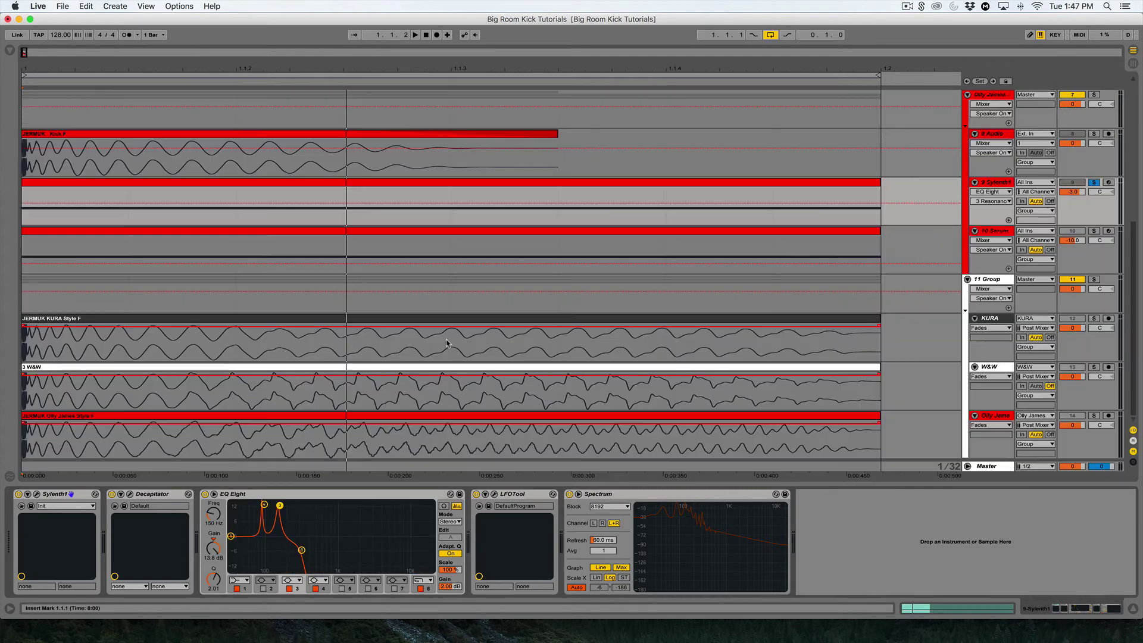
Compare the EQ Eight curve on the W&W Sylenth1 track with the one on the Olly James Sylenth1 track.
{"action": "scroll", "coordinate": [270, 208], "scroll_direction": "up", "scroll_amount": 3}
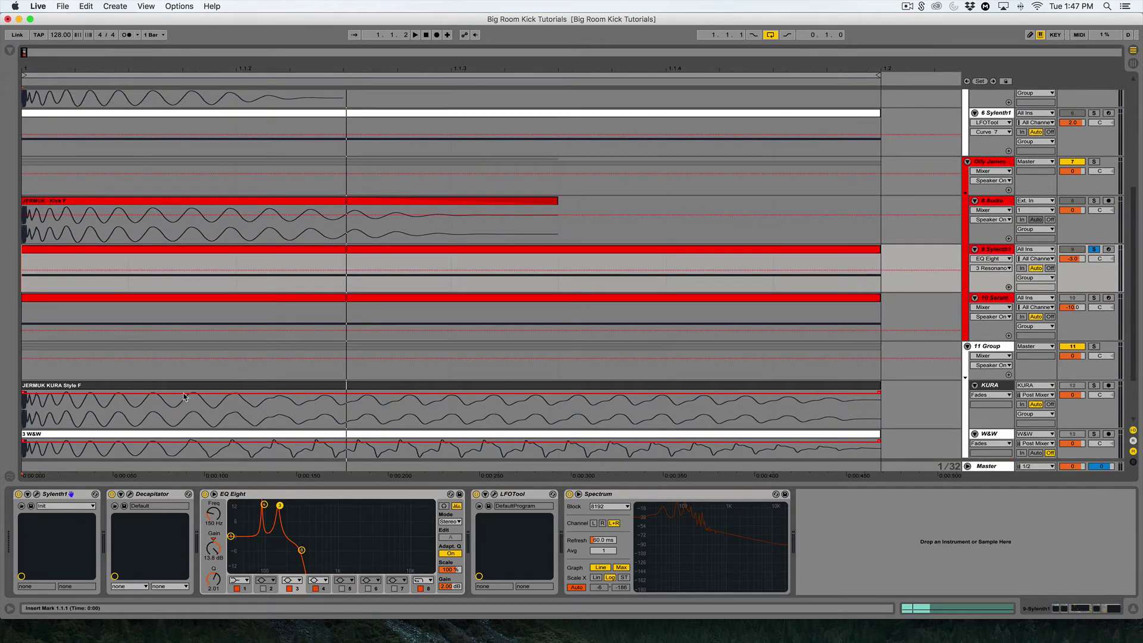
{"action": "left_click", "coordinate": [24, 144]}
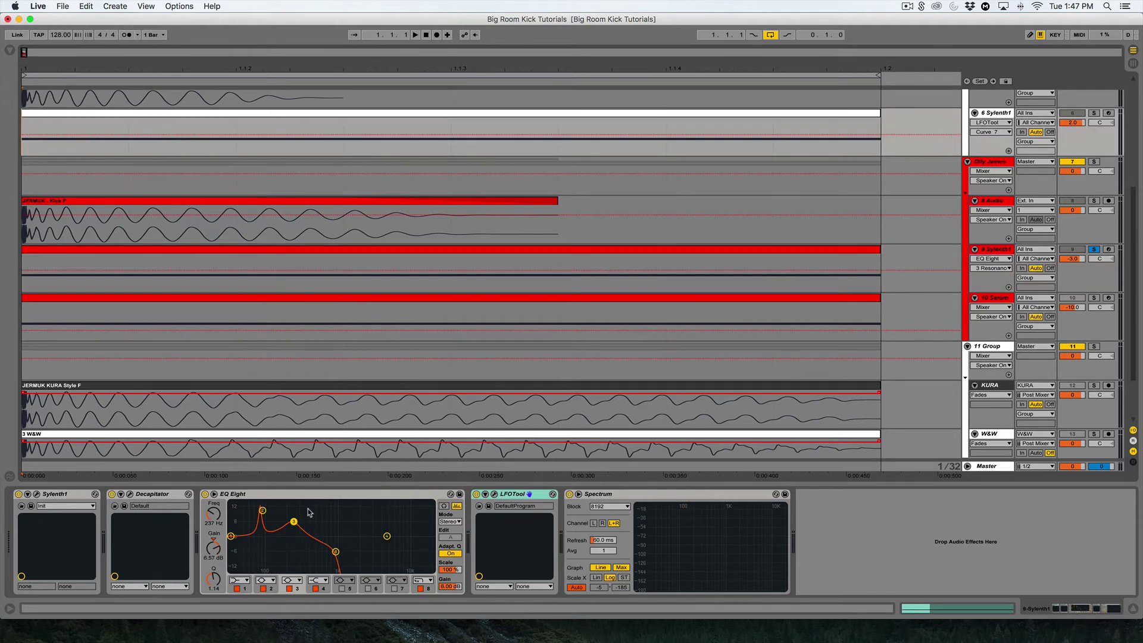
{"action": "left_click", "coordinate": [34, 288]}
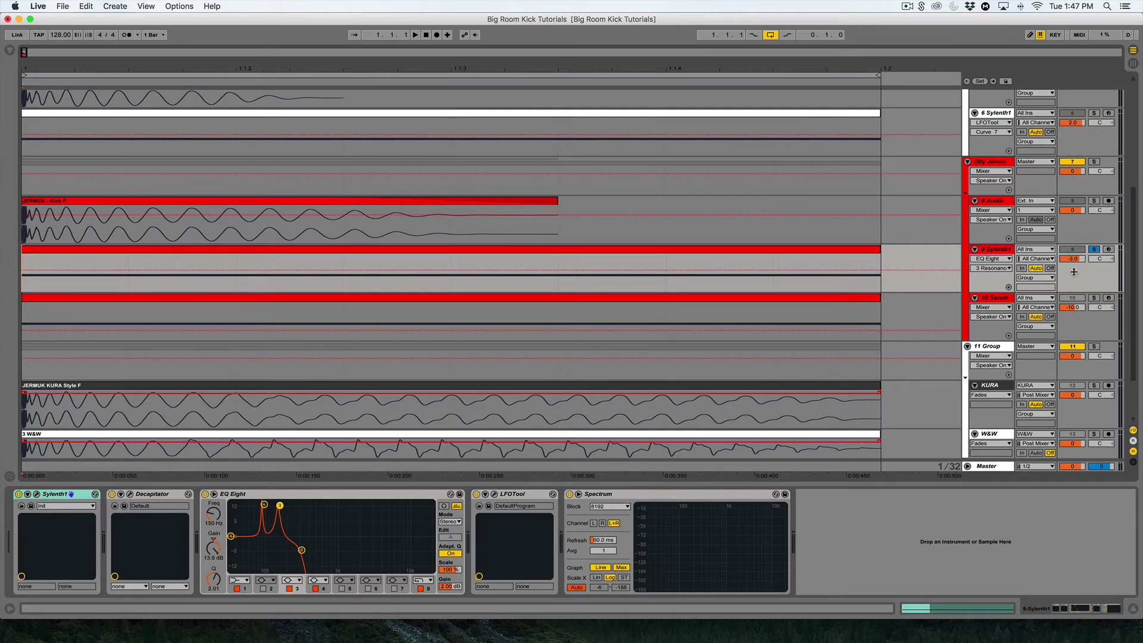
Play the soloed Olly James Sylenth1 layer and examine its harmonic peaks in the track's enlarged Spectrum display, closing the display.
{"action": "key", "text": "space"}
{"action": "left_click", "coordinate": [579, 494]}
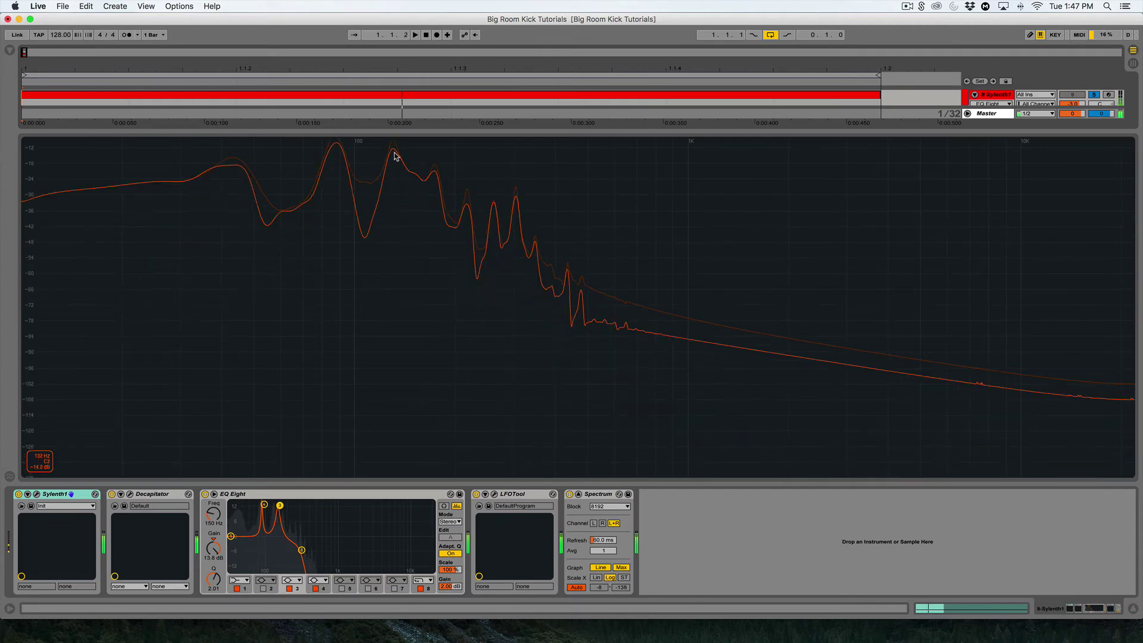
{"action": "key", "text": "space"}
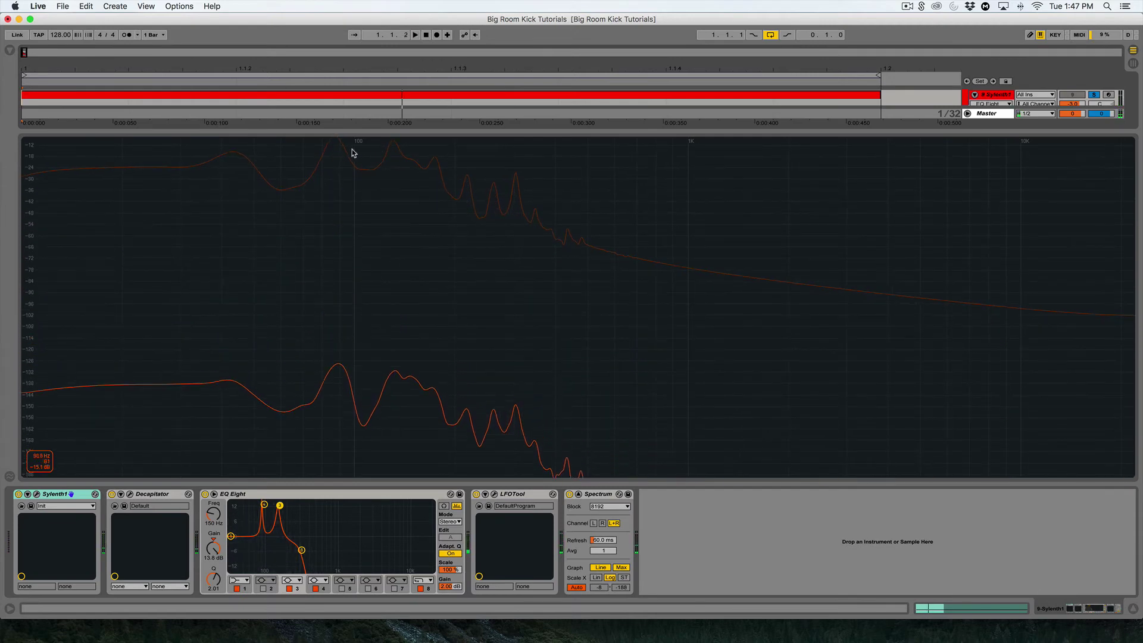
{"action": "key", "text": "space"}
{"action": "key", "text": "Escape"}
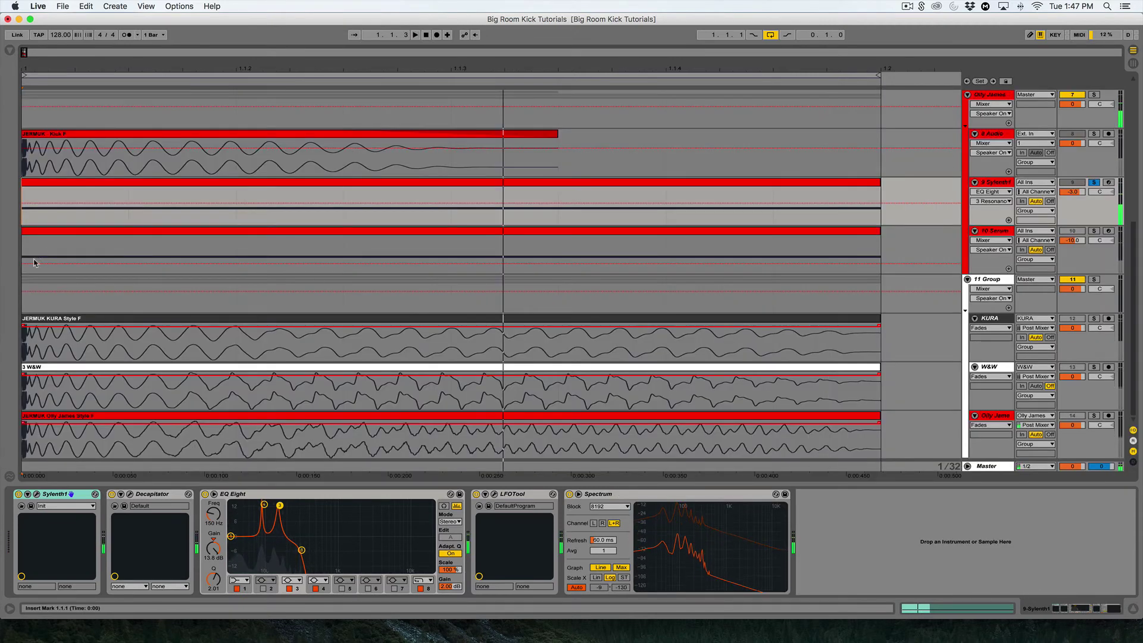
{"action": "key", "text": "space"}
Solo the Olly James Serum layer and inspect the effects page of its BA Stay Crunchy [KSHMR] preset.
{"action": "left_click", "coordinate": [38, 241]}
{"action": "scroll", "coordinate": [91, 239], "scroll_direction": "up", "scroll_amount": 3}
{"action": "scroll", "coordinate": [95, 238], "scroll_direction": "down", "scroll_amount": 2}
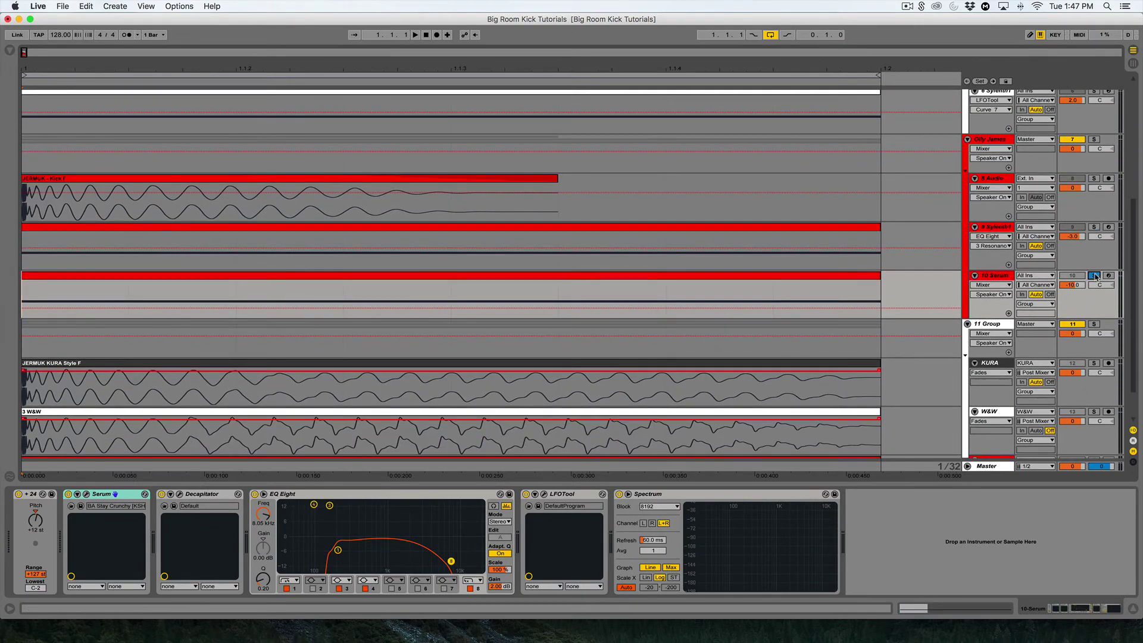
{"action": "left_click", "coordinate": [86, 495]}
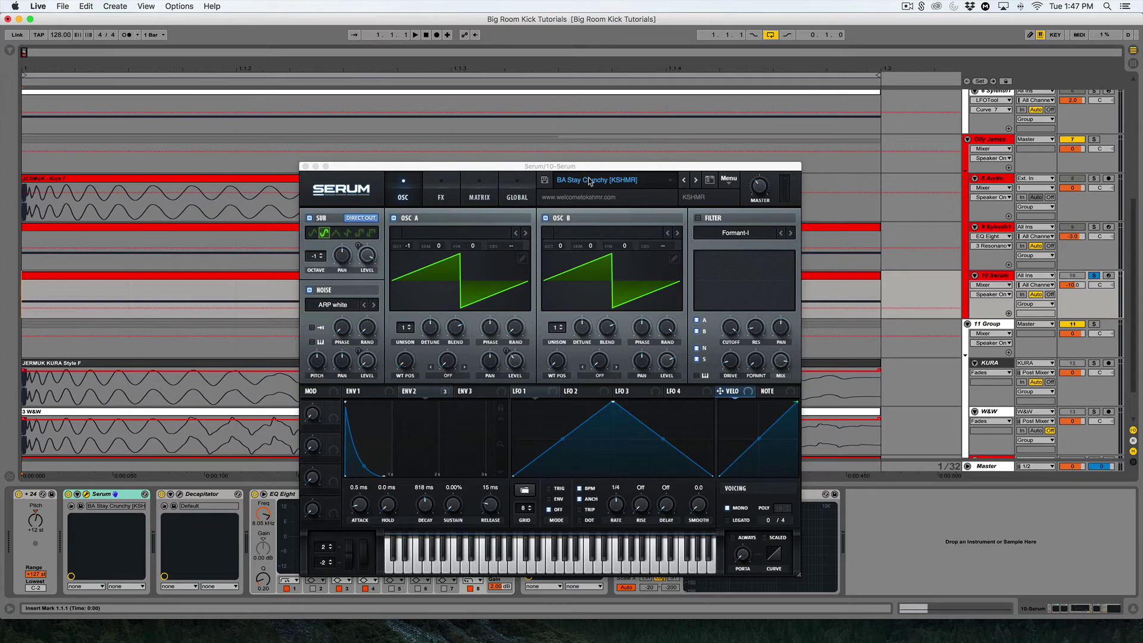
{"action": "left_click", "coordinate": [650, 188]}
{"action": "left_click", "coordinate": [650, 188]}
{"action": "left_click", "coordinate": [441, 194]}
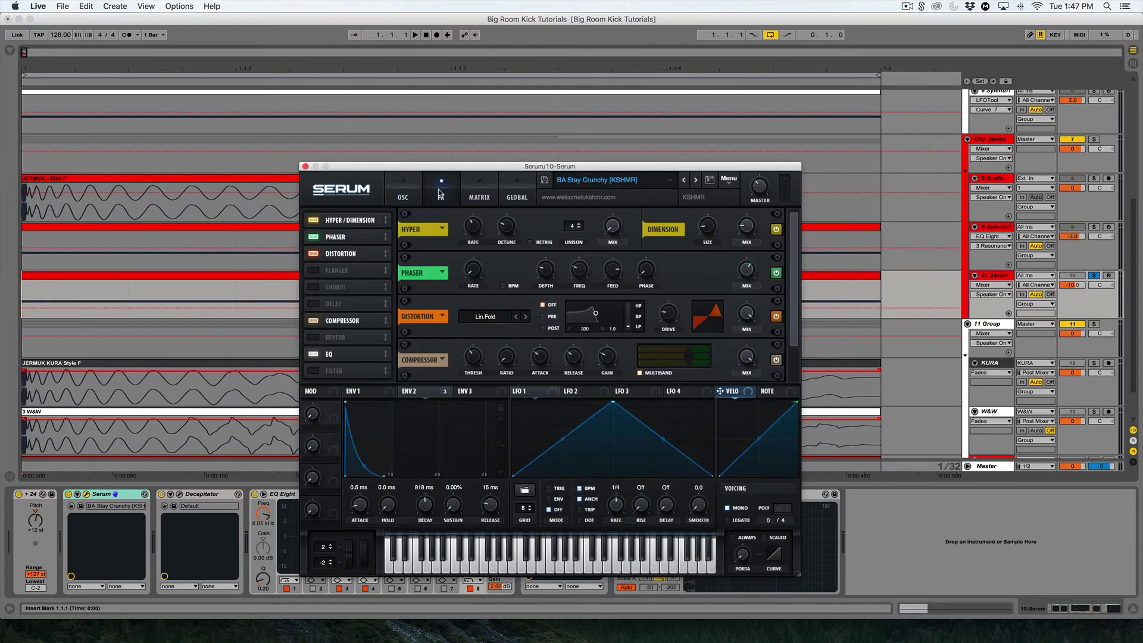
Review the Serum preset's oscillators and its ENV 1 and ENV 2 modulation, closing the synth.
{"action": "left_click", "coordinate": [410, 189]}
{"action": "left_click", "coordinate": [376, 393]}
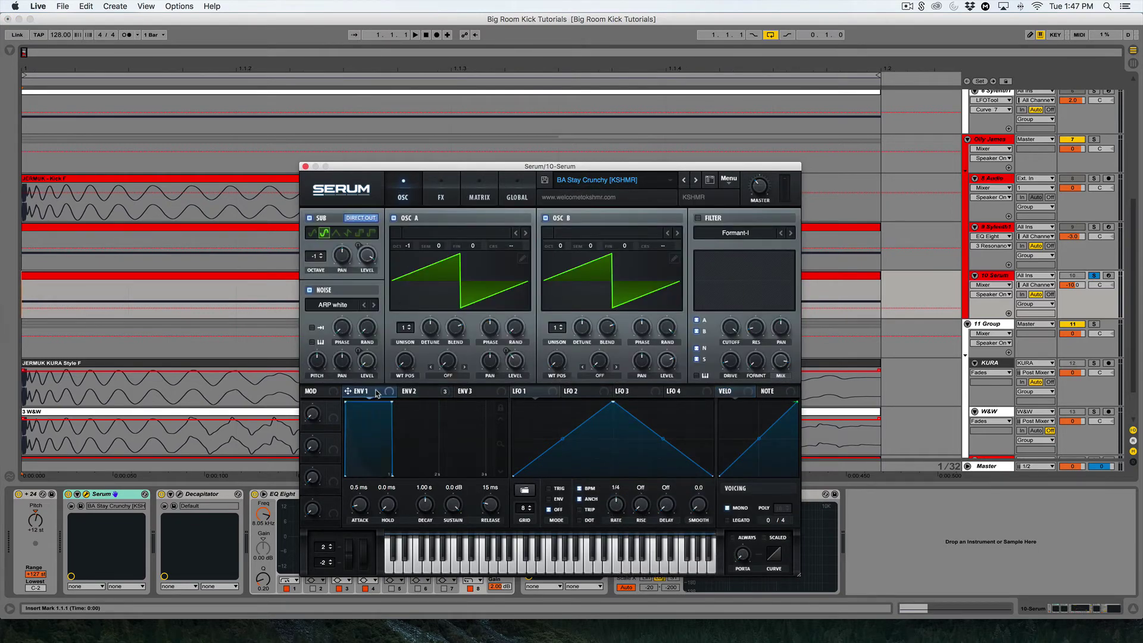
{"action": "left_click", "coordinate": [446, 392]}
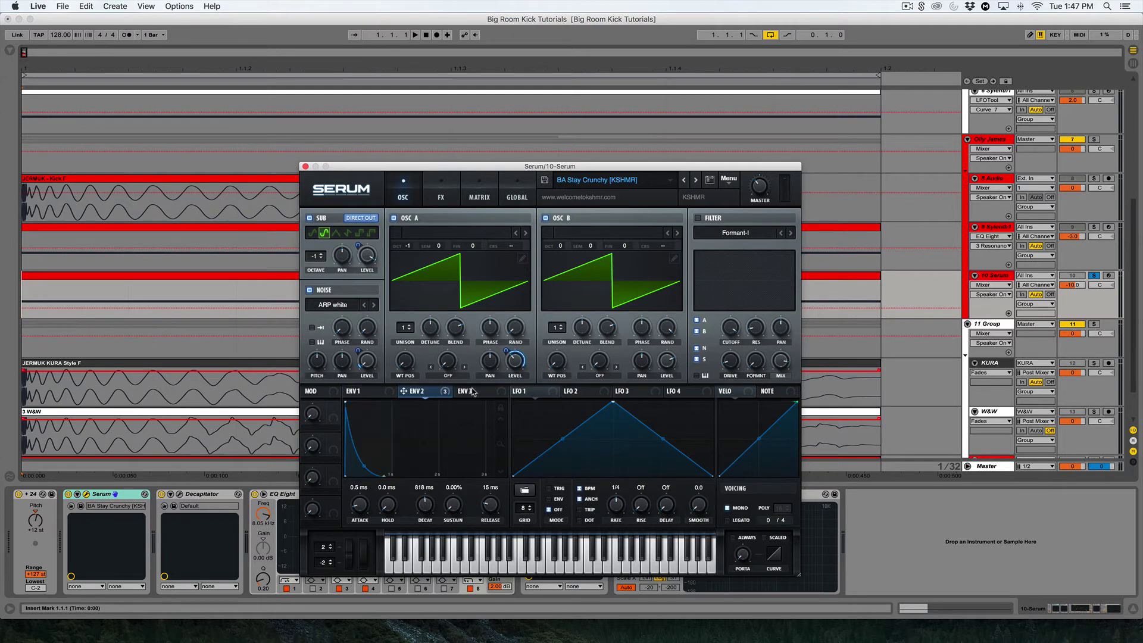
{"action": "left_click", "coordinate": [305, 166]}
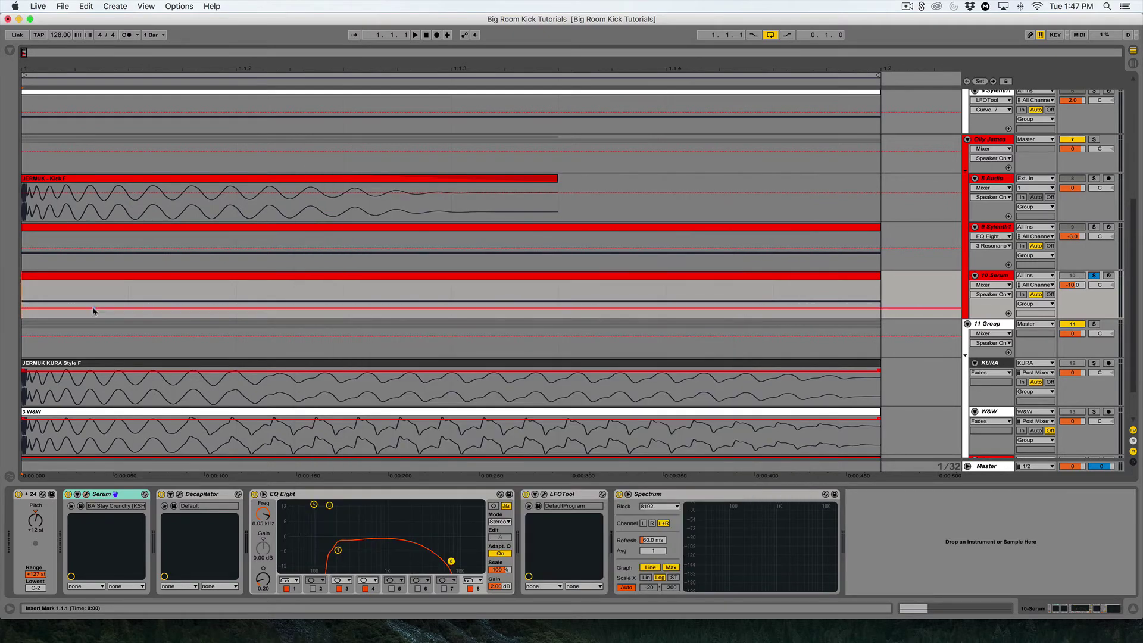
Review the Decapitator settings and EQ Eight curve on the Olly James Serum layer.
{"action": "left_click", "coordinate": [179, 495]}
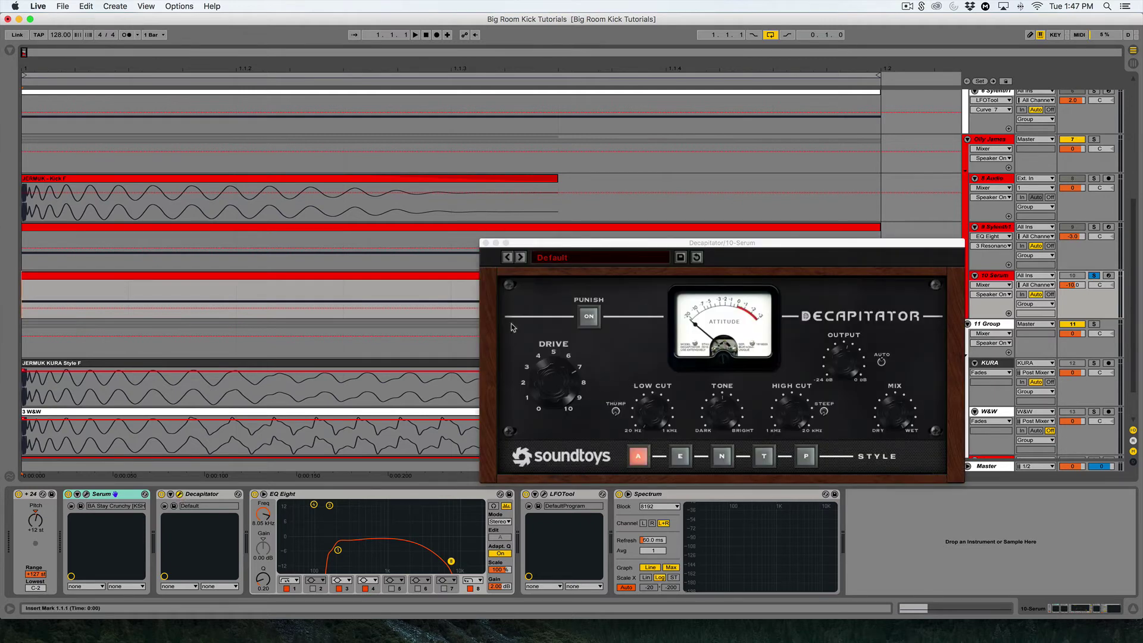
{"action": "left_click", "coordinate": [486, 243]}
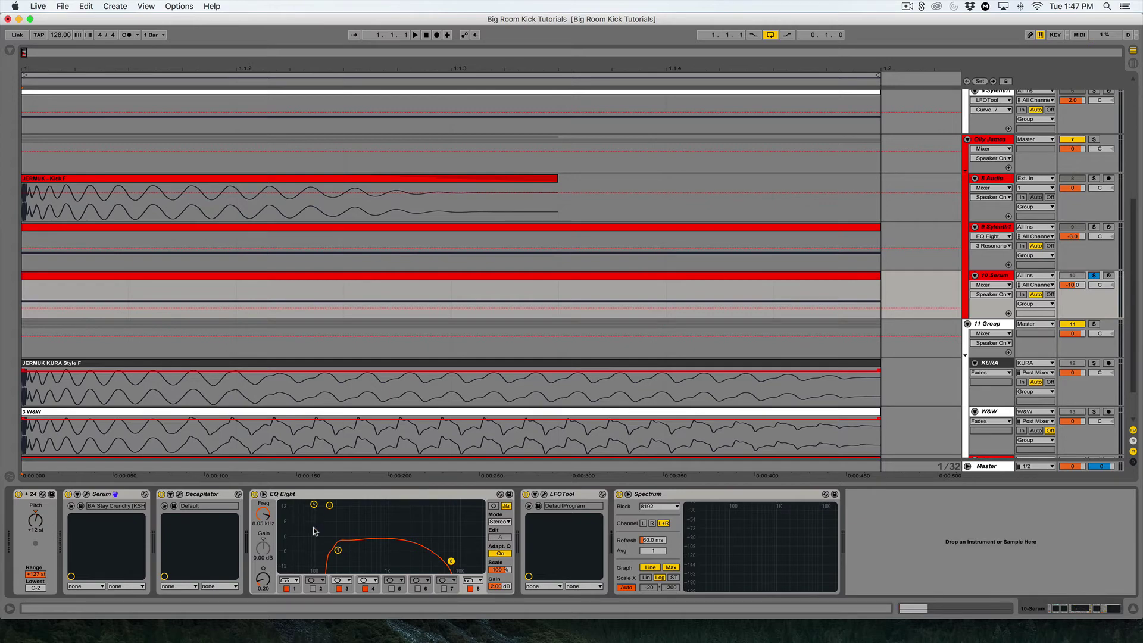
{"action": "scroll", "coordinate": [256, 256], "scroll_direction": "up", "scroll_amount": 5}
{"action": "scroll", "coordinate": [280, 280], "scroll_direction": "down", "scroll_amount": 4}
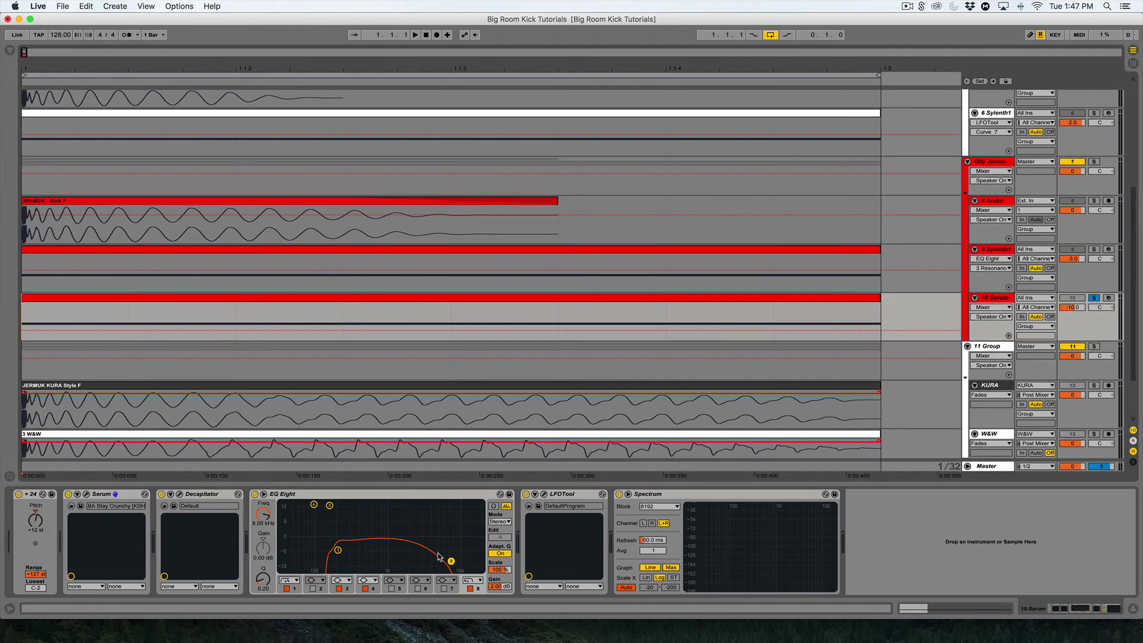
Review the LFOTool volume curve on the Serum layer and bend its falling half slightly lower, closing the plugin.
{"action": "left_click", "coordinate": [546, 496]}
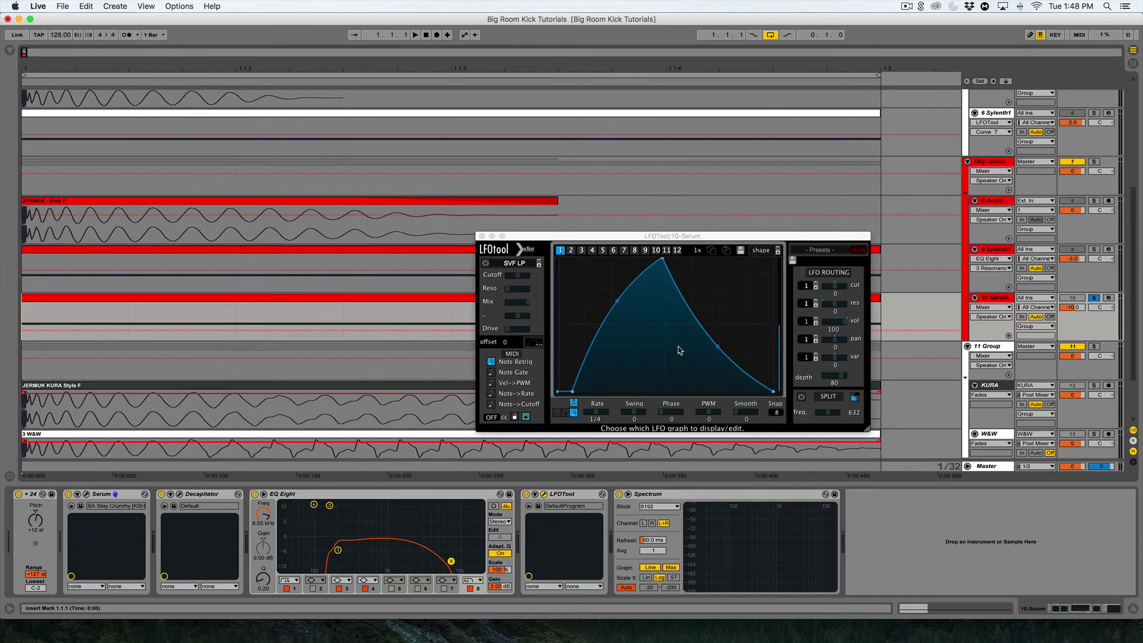
{"action": "left_click", "coordinate": [482, 236]}
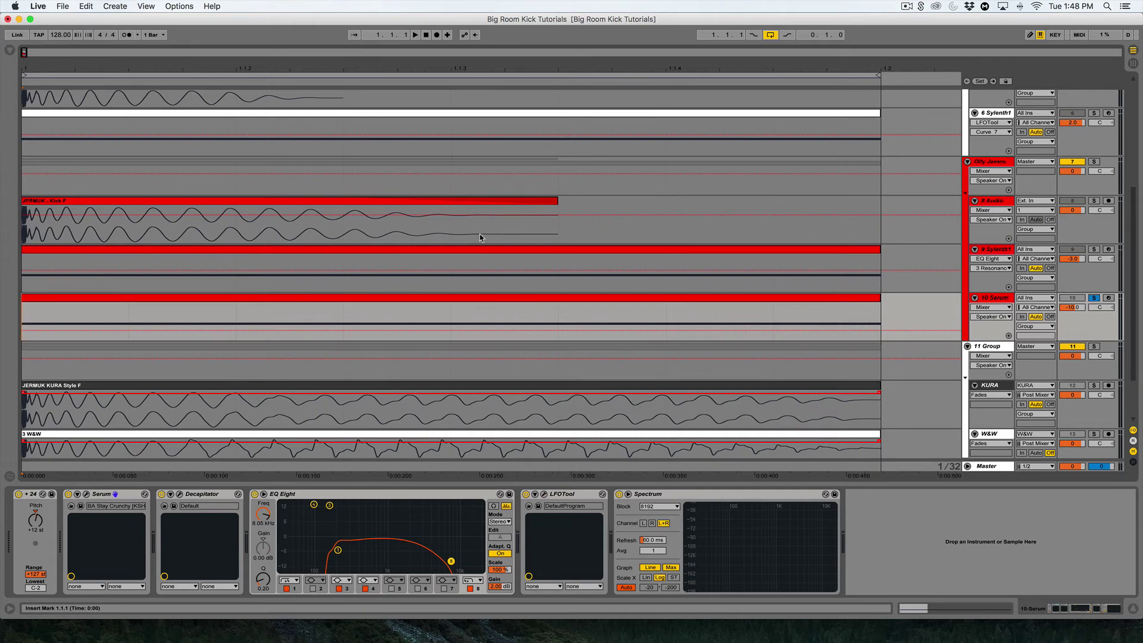
{"action": "left_click", "coordinate": [544, 495]}
{"action": "left_click_drag", "start_coordinate": [718, 348], "coordinate": [694, 353]}
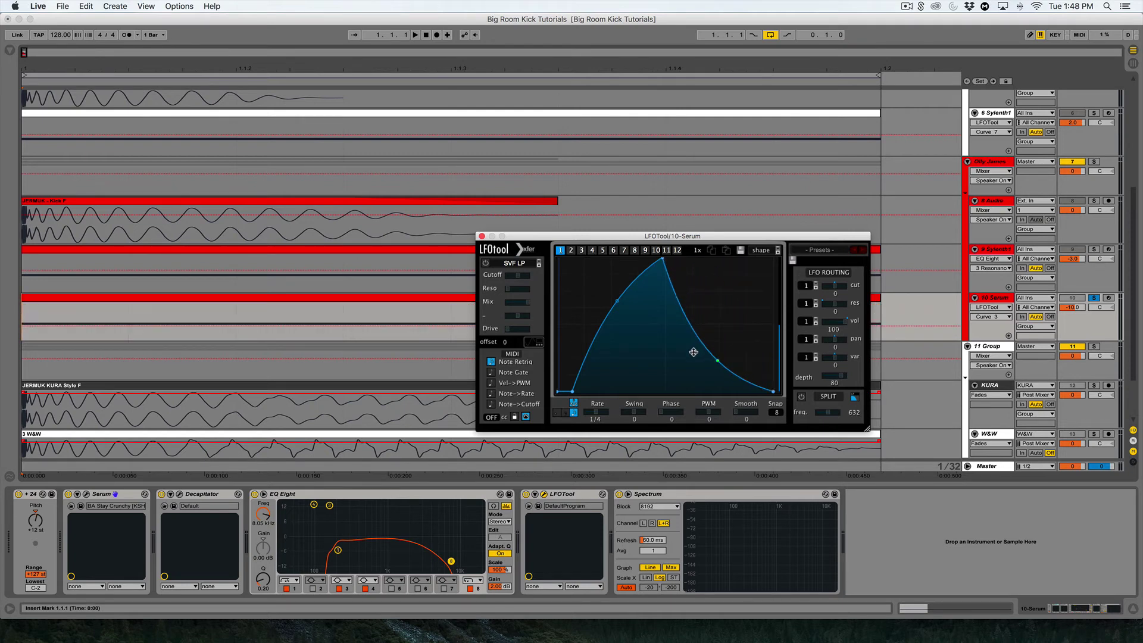
{"action": "left_click", "coordinate": [481, 236]}
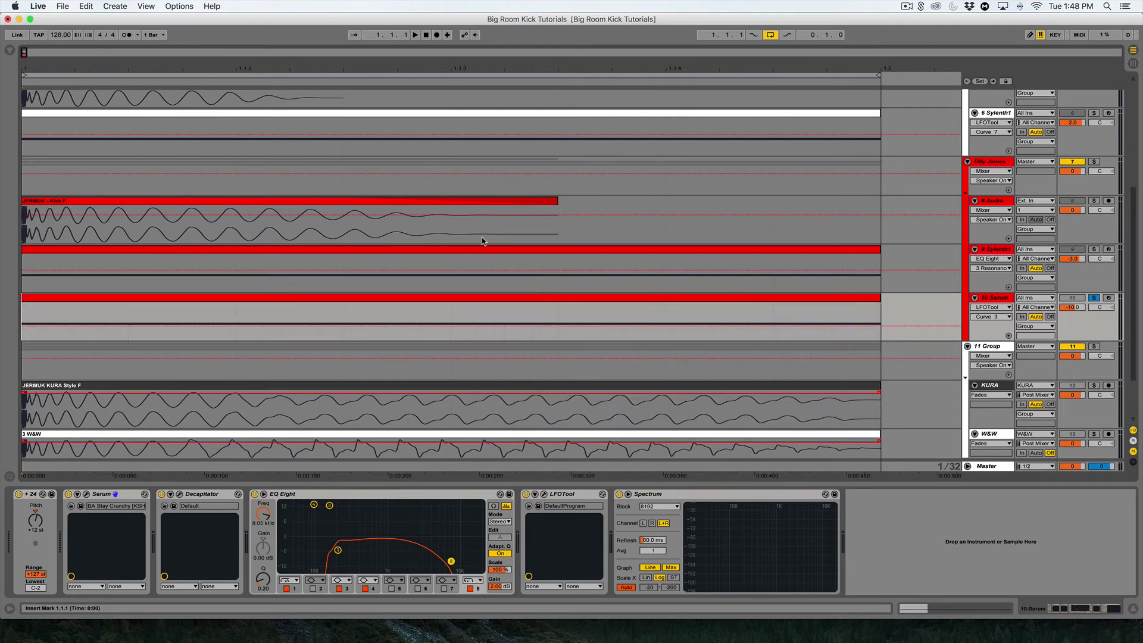
Solo the Olly James Sylenth1 layer in place of Serum and examine its fundamental and harmonics in its enlarged Spectrum while it plays.
{"action": "left_click", "coordinate": [35, 265]}
{"action": "scroll", "coordinate": [250, 432], "scroll_direction": "down", "scroll_amount": 1}
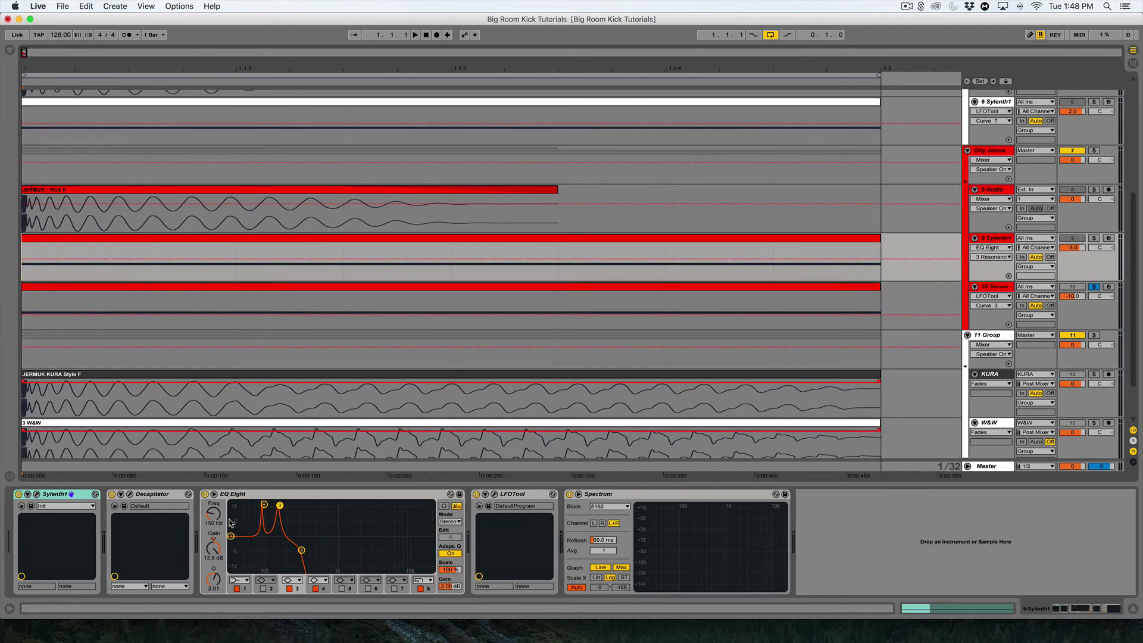
{"action": "left_click", "coordinate": [1094, 239]}
{"action": "key", "text": "space"}
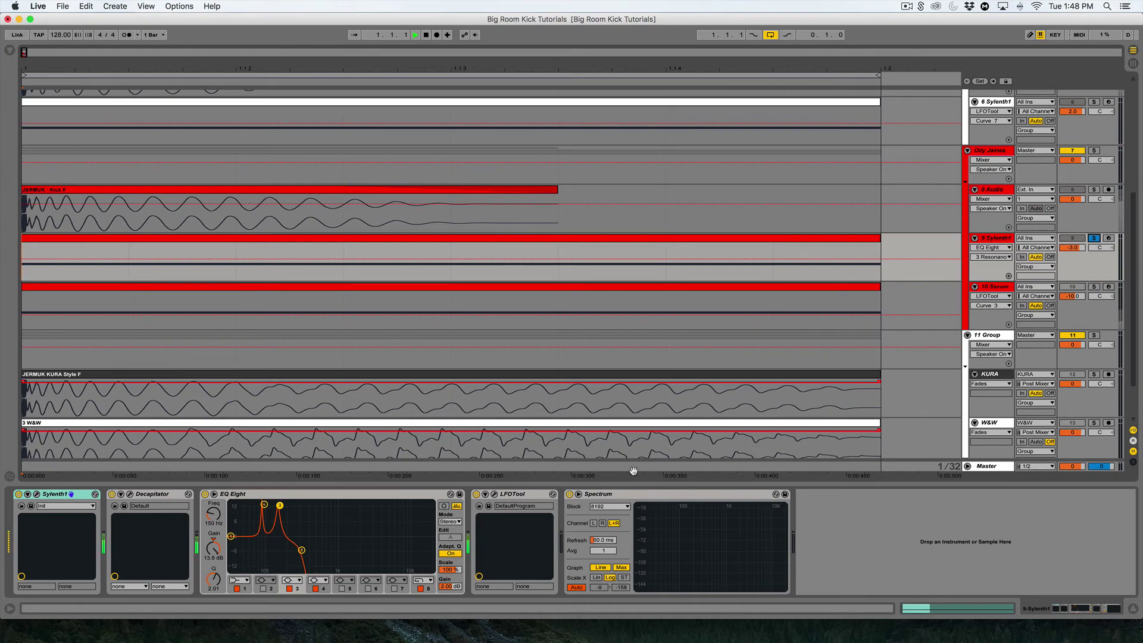
{"action": "left_click", "coordinate": [785, 494]}
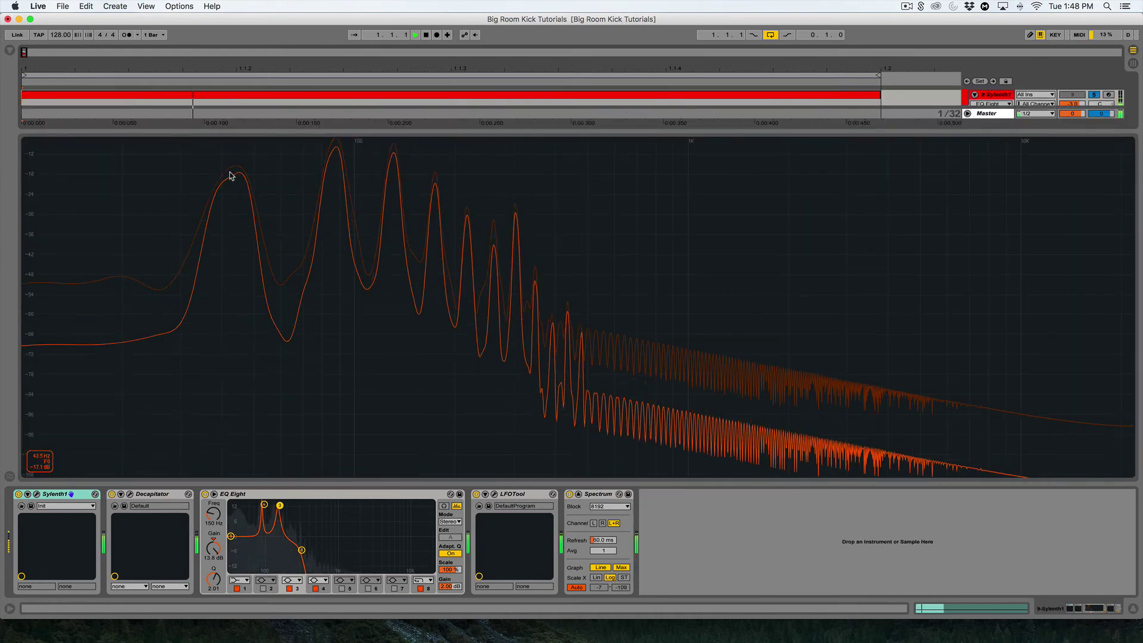
{"action": "key", "text": "space"}
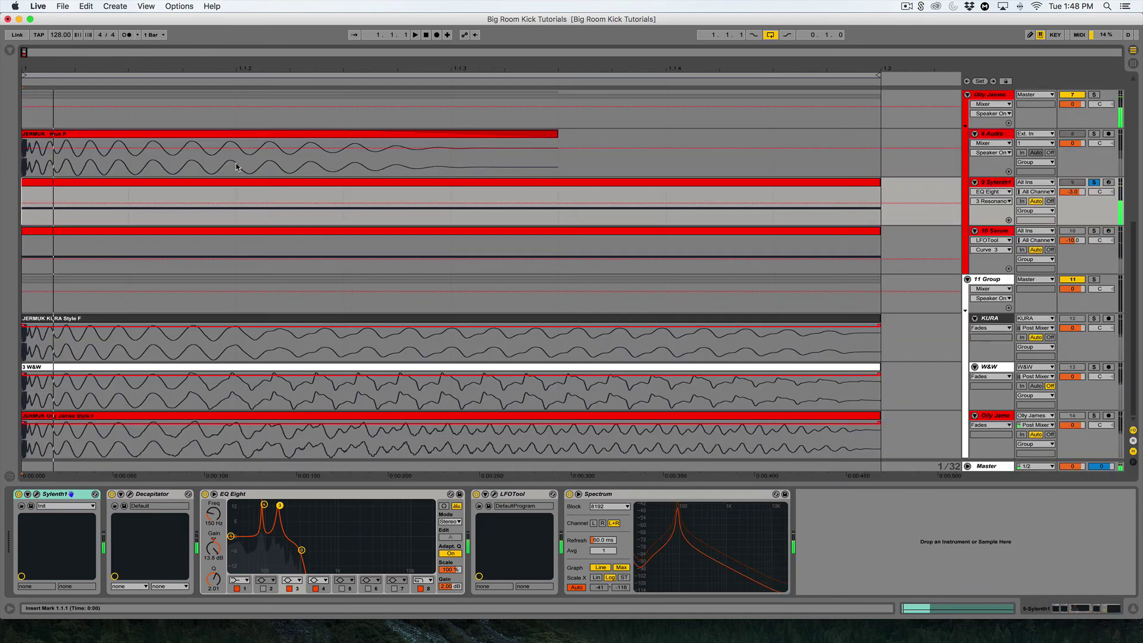
Solo the W&W Sylenth1 layer, play it, and examine its harmonics in the Master track's enlarged Spectrum display, closing the display.
{"action": "scroll", "coordinate": [169, 211], "scroll_direction": "up", "scroll_amount": 5}
{"action": "left_click", "coordinate": [107, 231]}
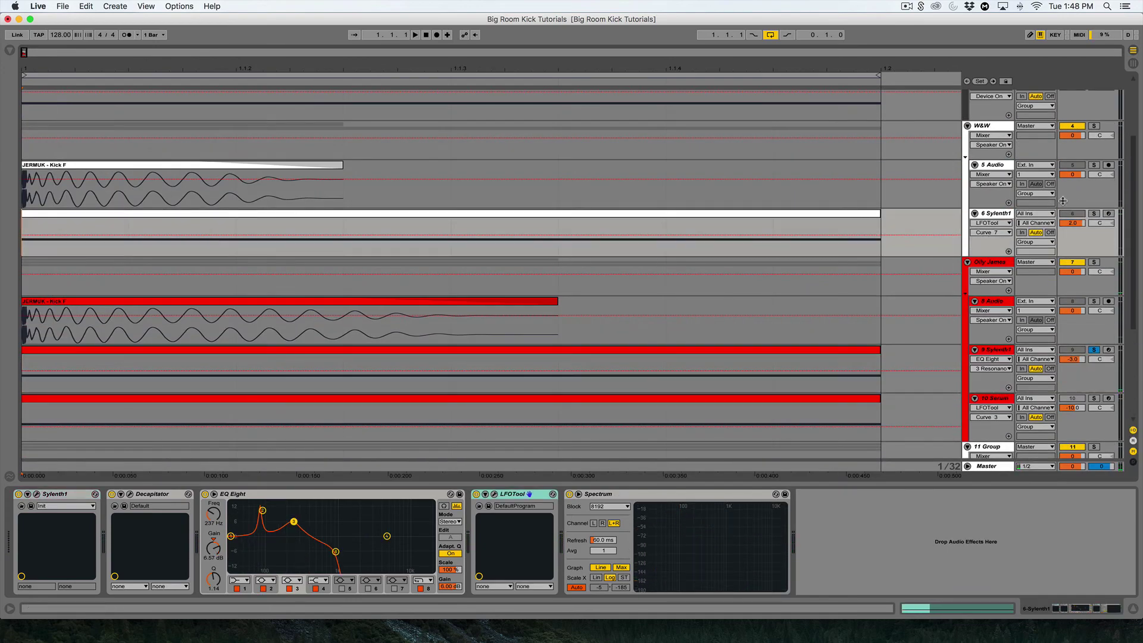
{"action": "left_click", "coordinate": [1094, 214]}
{"action": "left_click", "coordinate": [534, 471]}
{"action": "key", "text": "space"}
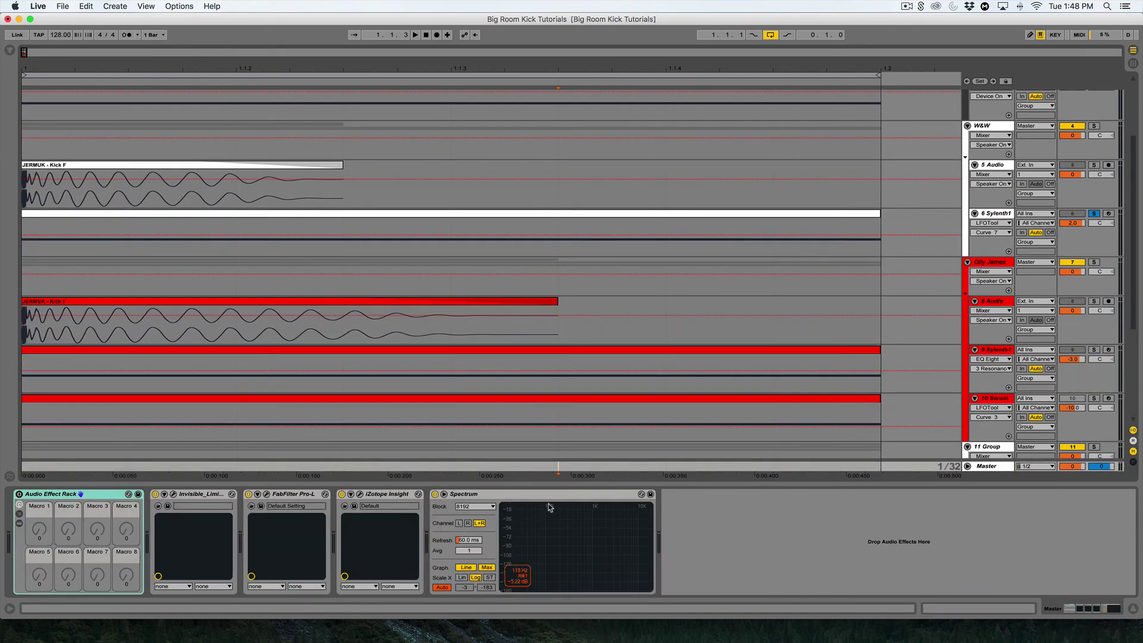
{"action": "double_click", "coordinate": [556, 527]}
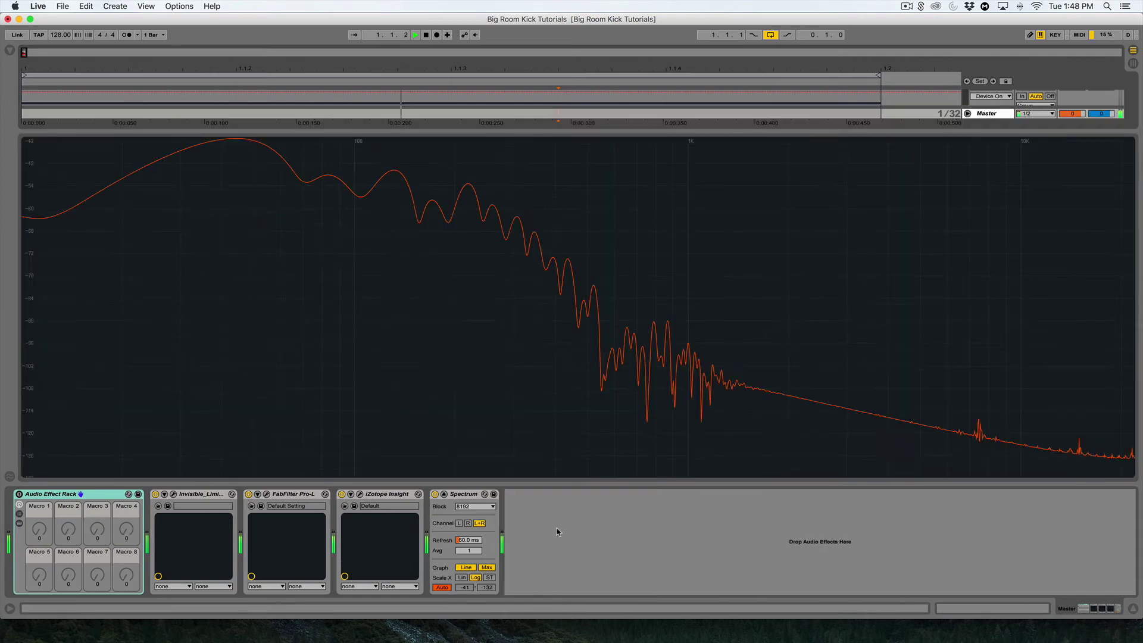
{"action": "key", "text": "space"}
{"action": "double_click", "coordinate": [232, 148]}
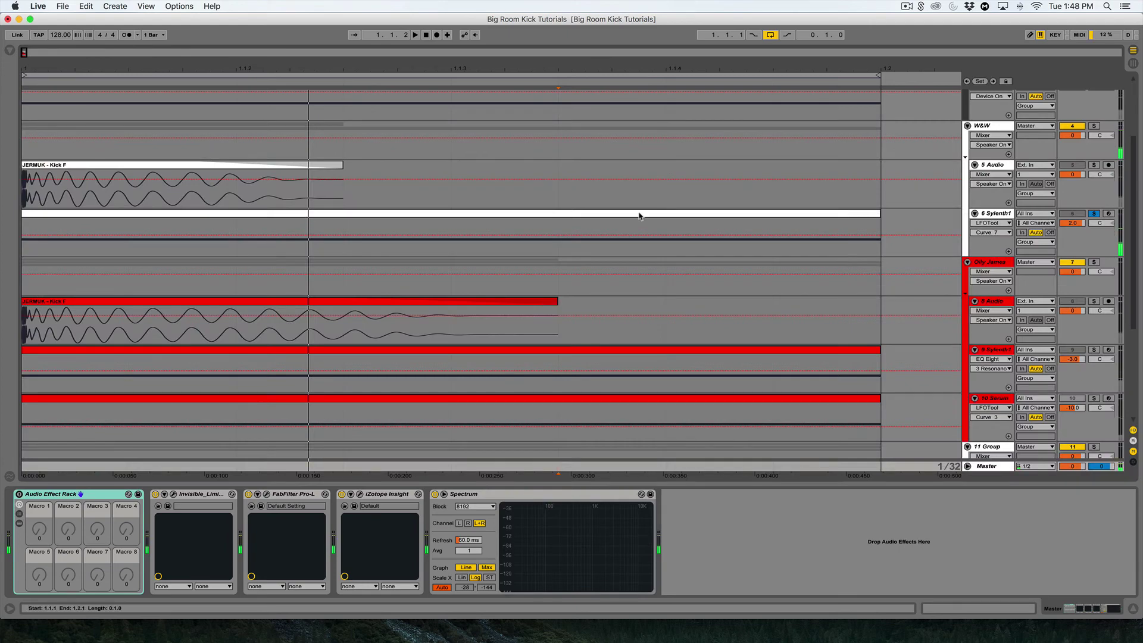
Unsolo the W&W Sylenth1 layer, and select the Olly James kick clip and the Sylenth1 track below it.
{"action": "left_click", "coordinate": [1093, 213]}
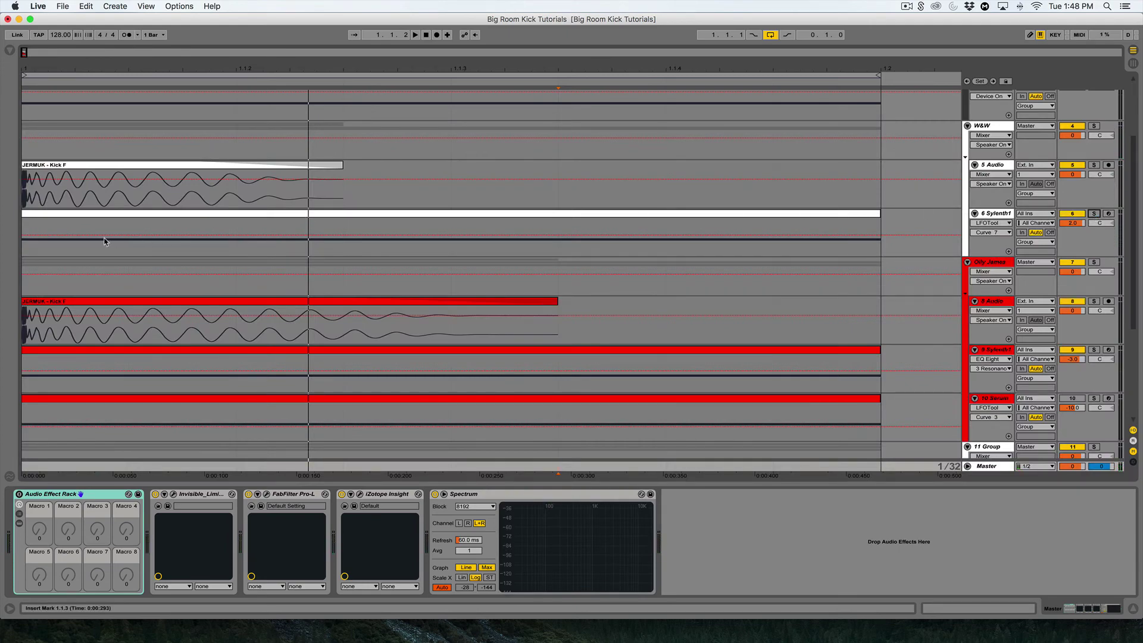
{"action": "scroll", "coordinate": [104, 241], "scroll_direction": "down", "scroll_amount": 5}
{"action": "left_click", "coordinate": [30, 287]}
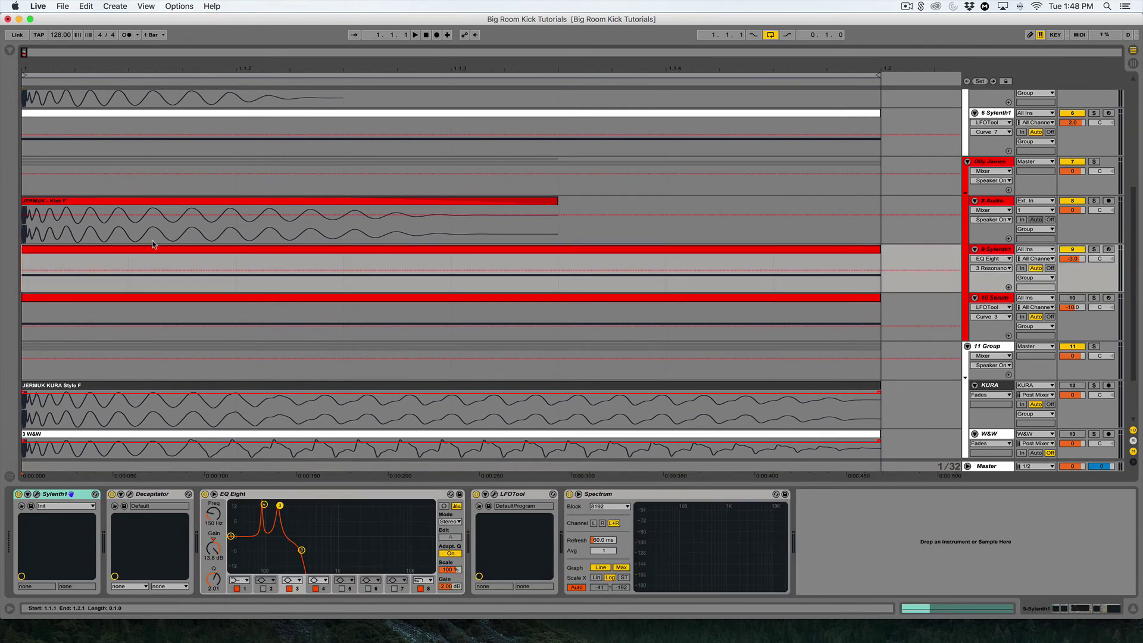
{"action": "left_click_drag", "start_coordinate": [35, 224], "coordinate": [591, 238]}
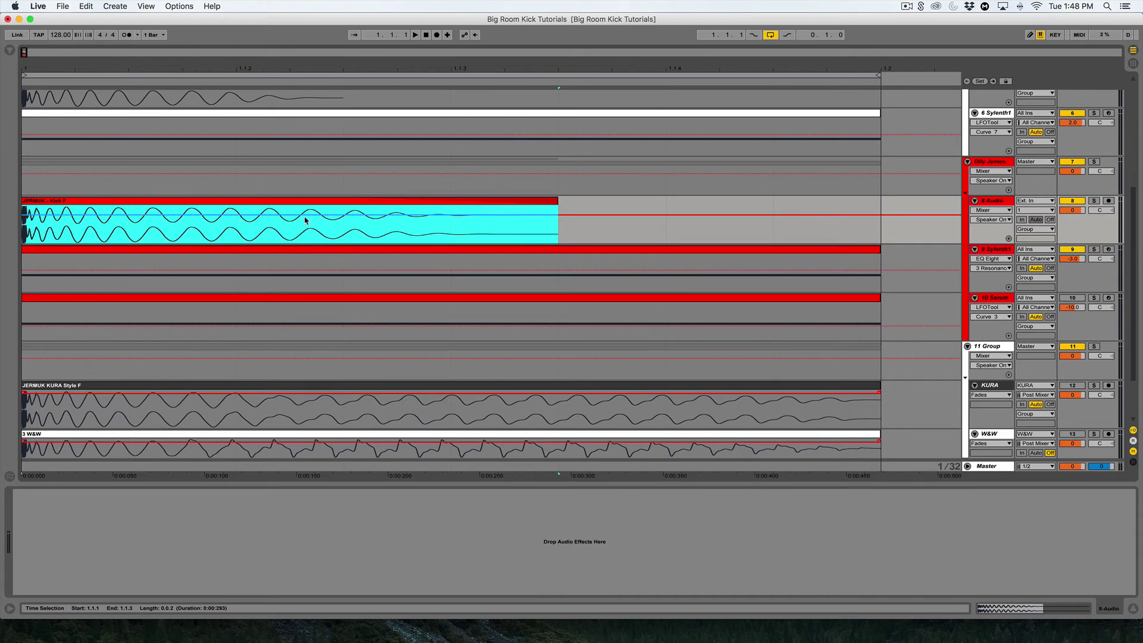
{"action": "left_click", "coordinate": [62, 273]}
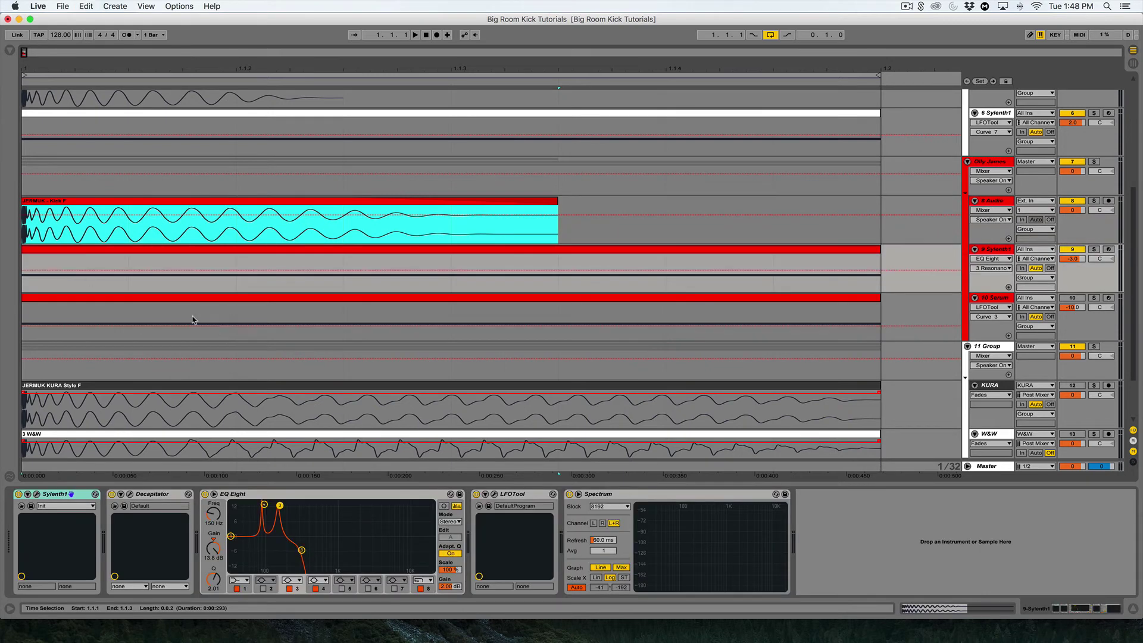
Solo the Olly James group and play it while viewing its combined waveform in the group's LFOTool, closing the plugin.
{"action": "left_click", "coordinate": [40, 287]}
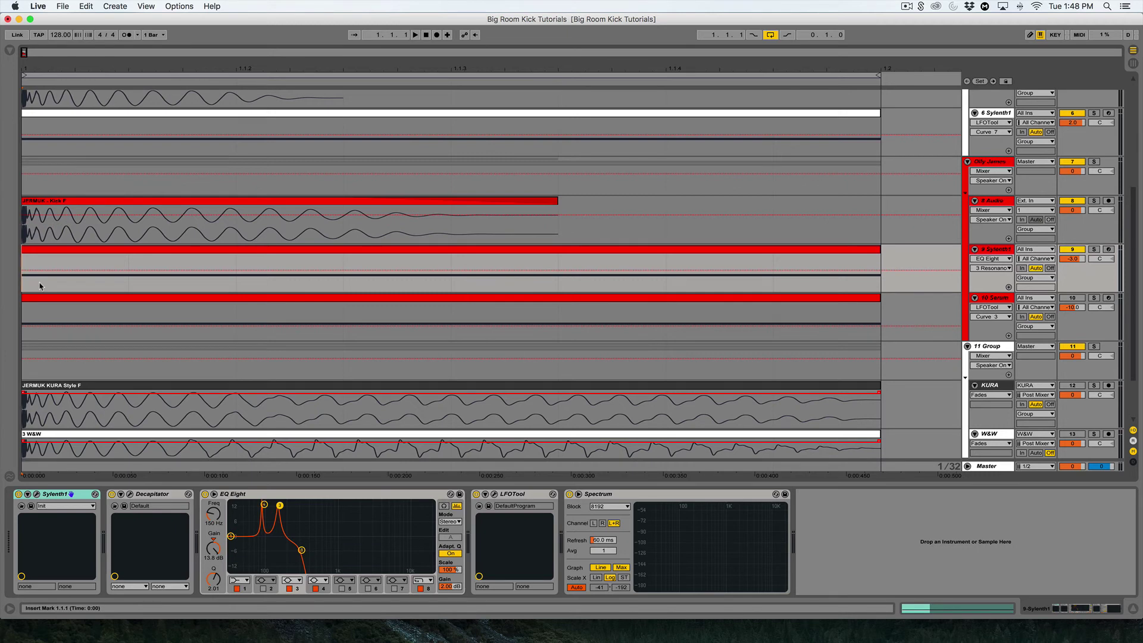
{"action": "left_click_drag", "start_coordinate": [37, 289], "coordinate": [884, 289]}
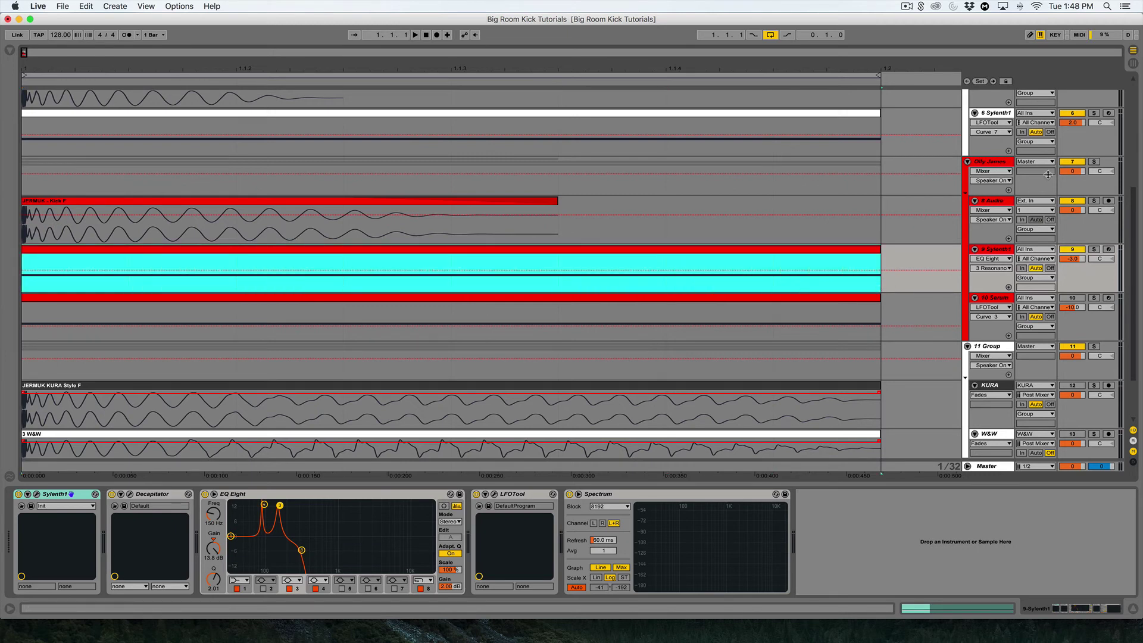
{"action": "left_click", "coordinate": [1098, 161]}
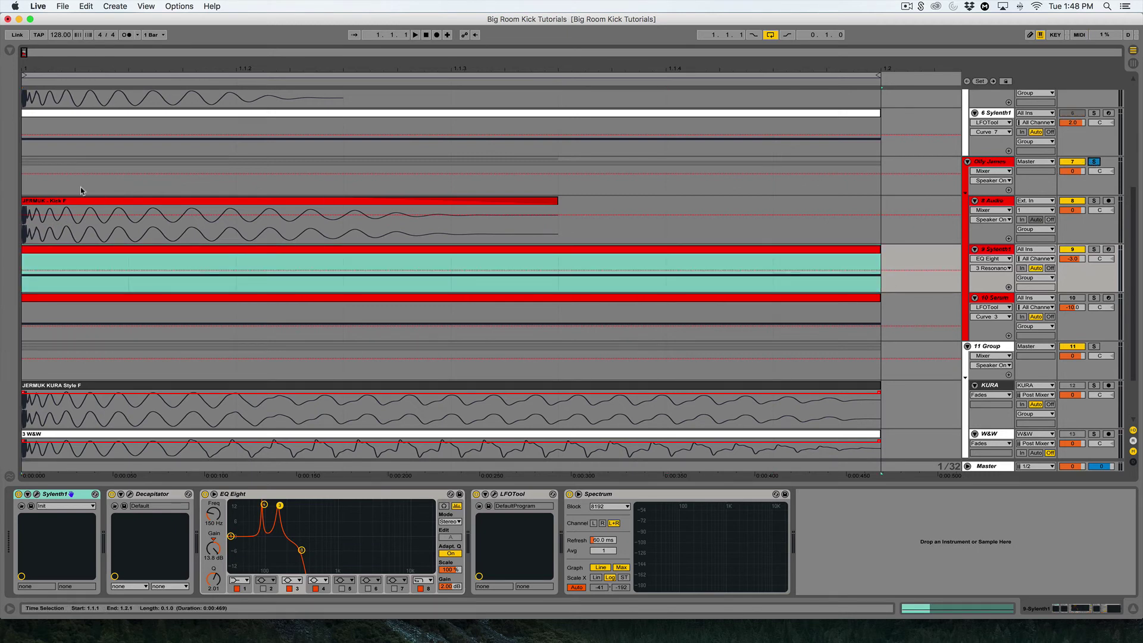
{"action": "left_click", "coordinate": [50, 187]}
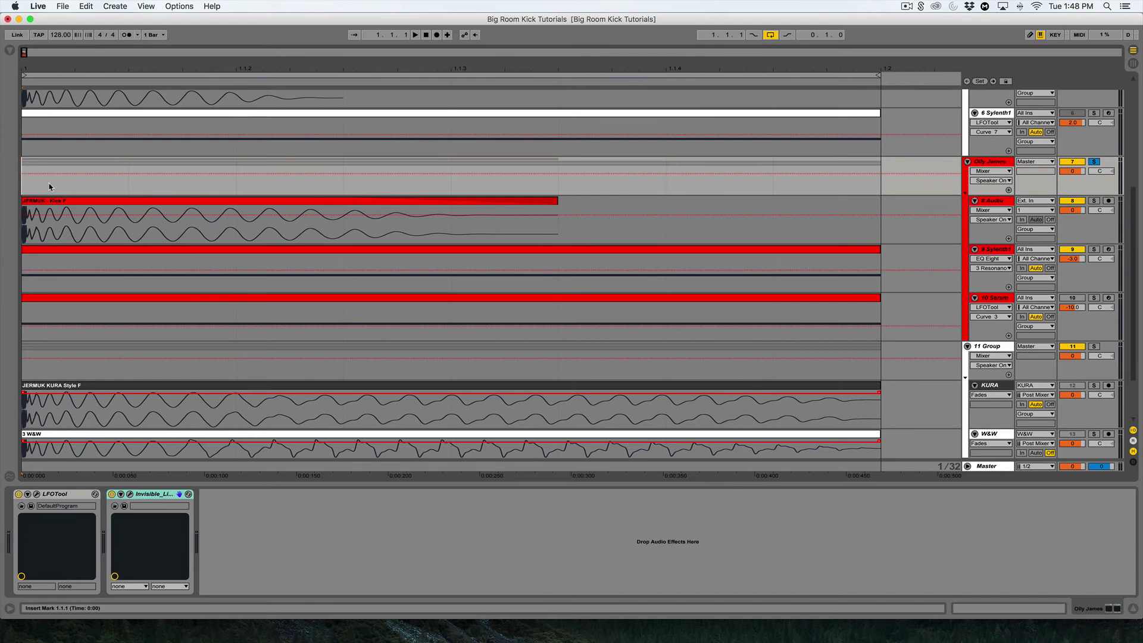
{"action": "left_click", "coordinate": [36, 494]}
{"action": "key", "text": "space"}
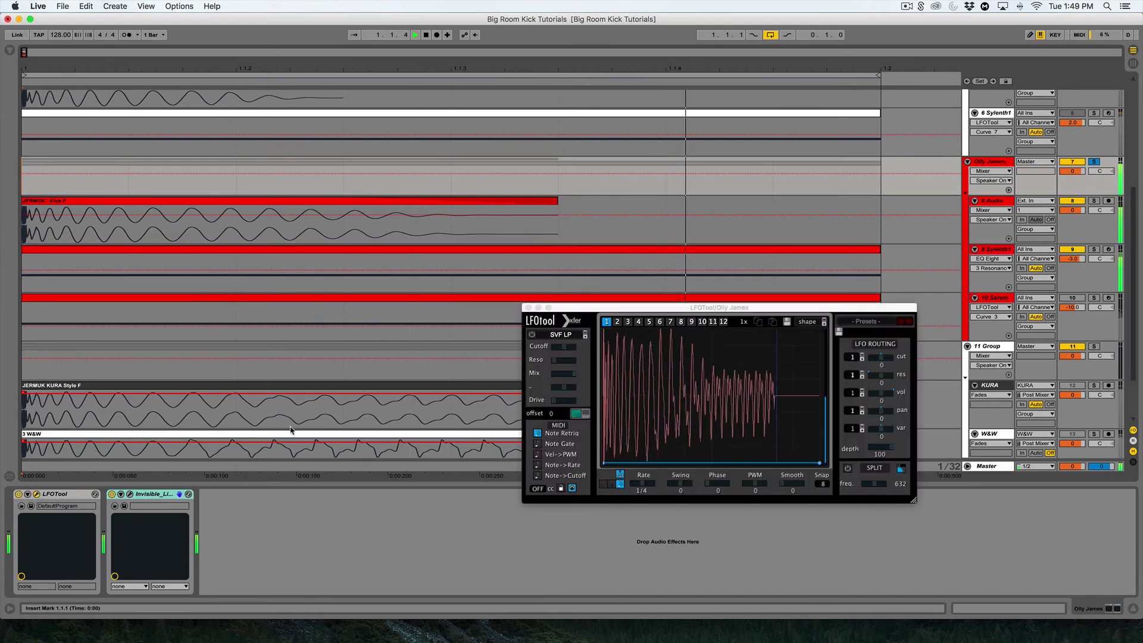
{"action": "key", "text": "space"}
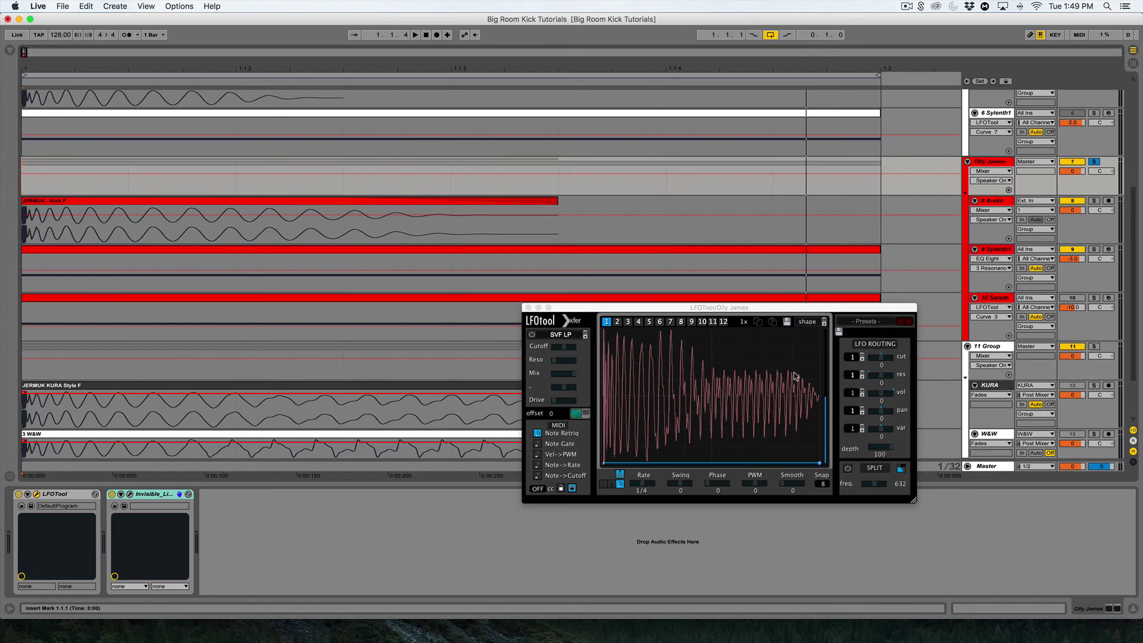
{"action": "left_click", "coordinate": [529, 308]}
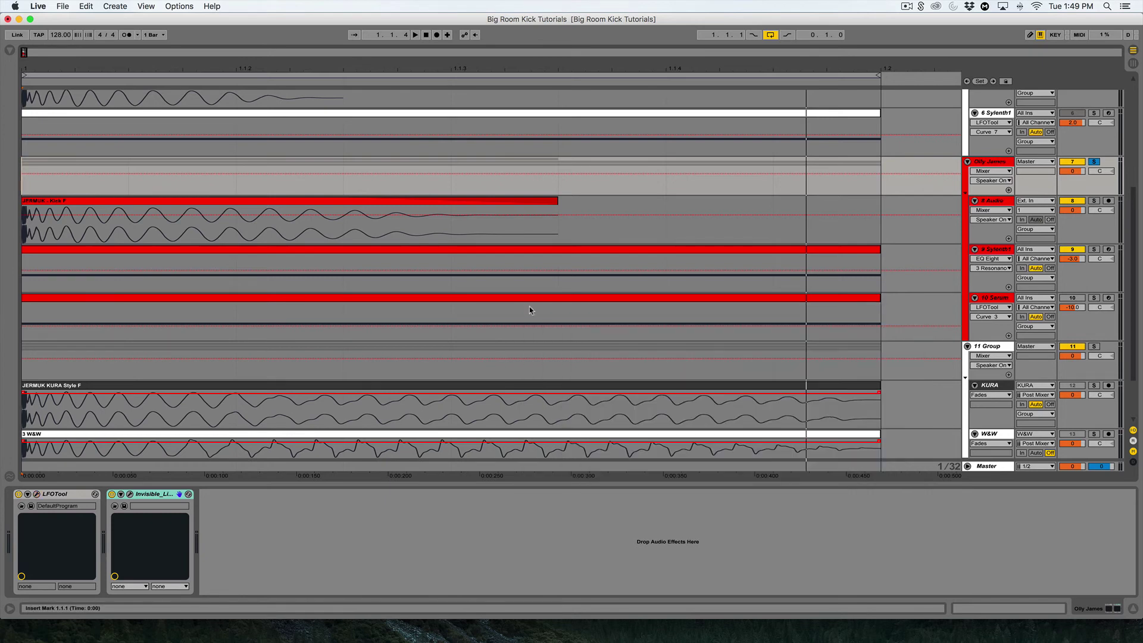
Enable the Serum layer in the Olly James group and play the group with its kick, Sylenth1 and Serum layers together.
{"action": "left_click", "coordinate": [38, 276]}
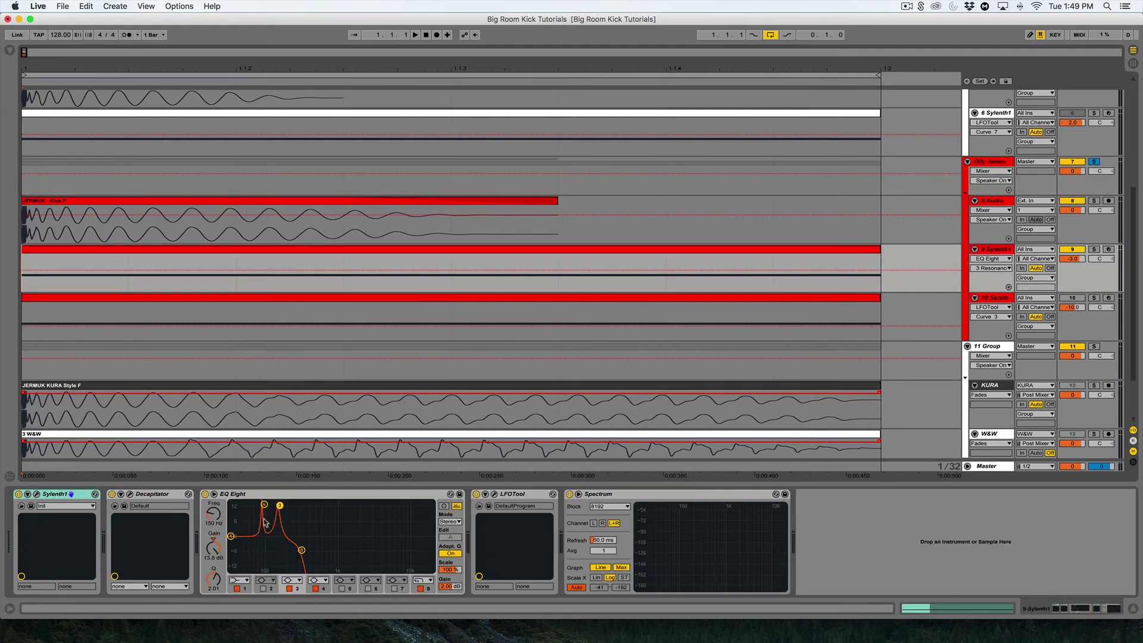
{"action": "left_click", "coordinate": [52, 333]}
{"action": "left_click", "coordinate": [809, 322]}
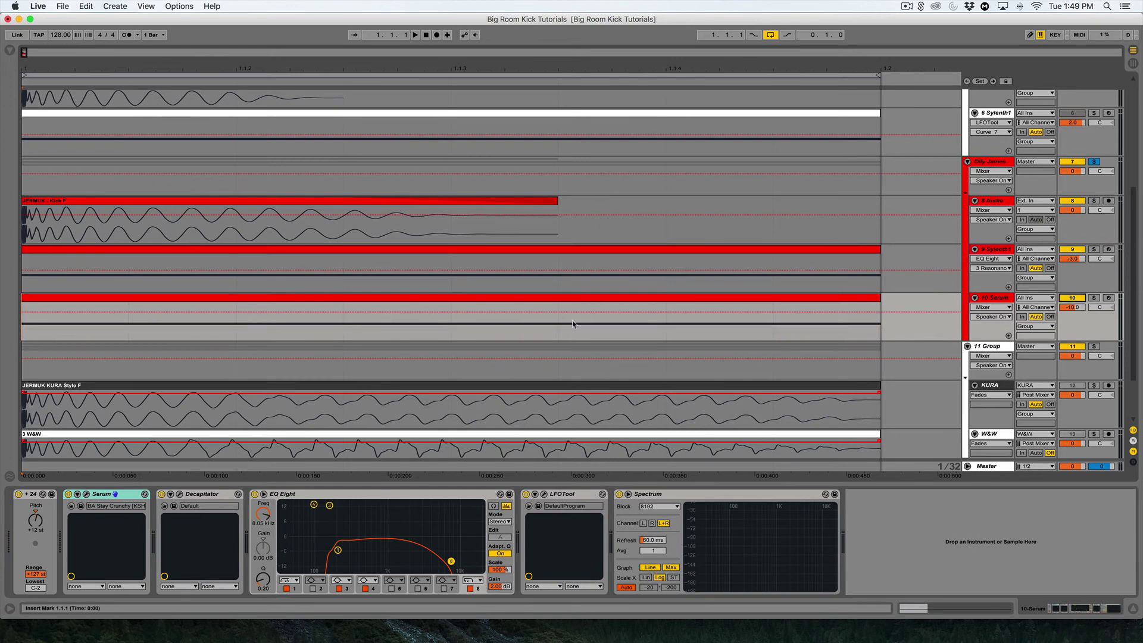
{"action": "left_click", "coordinate": [72, 186]}
{"action": "key", "text": "space"}
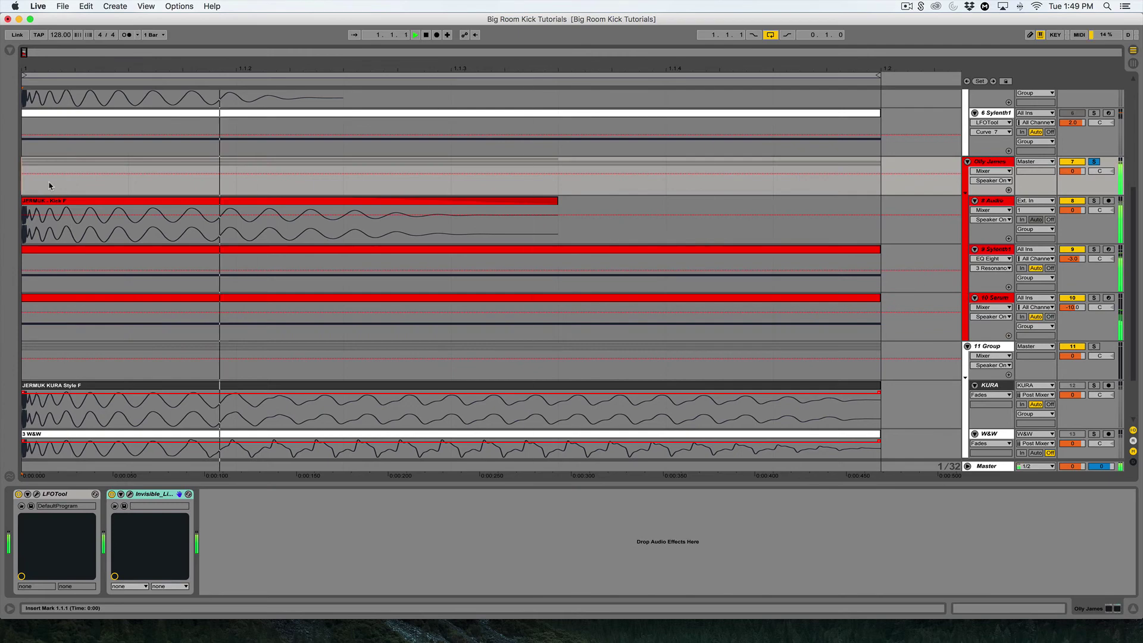
{"action": "key", "text": "space"}
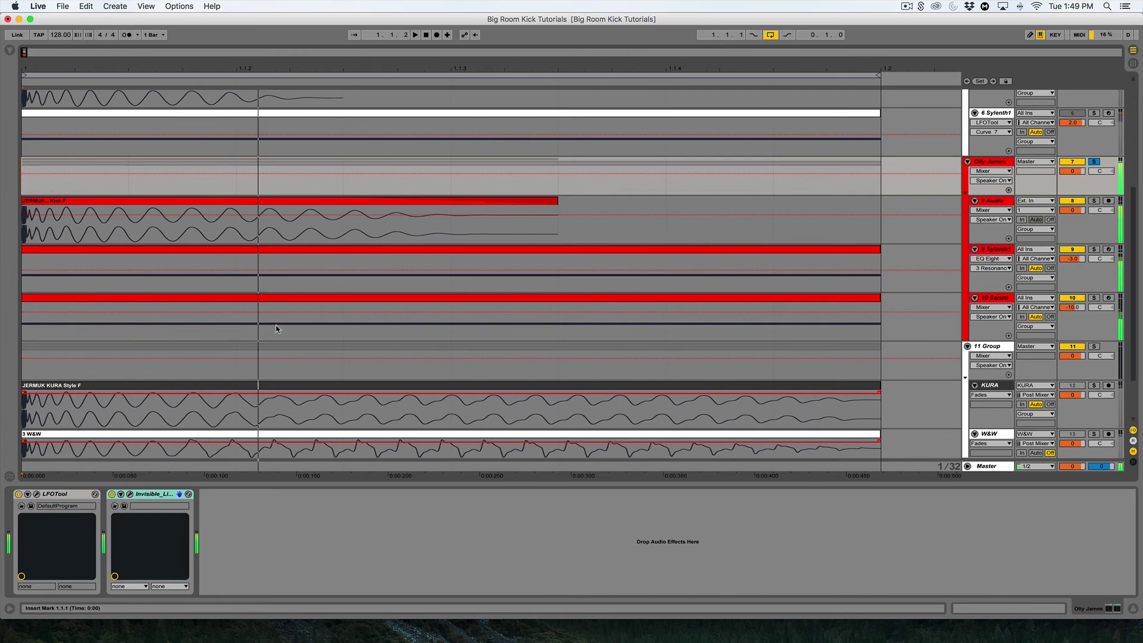
Solo the recorded KURA style kick in 11 Group in place of the Olly James group and play it briefly.
{"action": "left_click", "coordinate": [277, 328]}
{"action": "scroll", "coordinate": [119, 293], "scroll_direction": "up", "scroll_amount": 3}
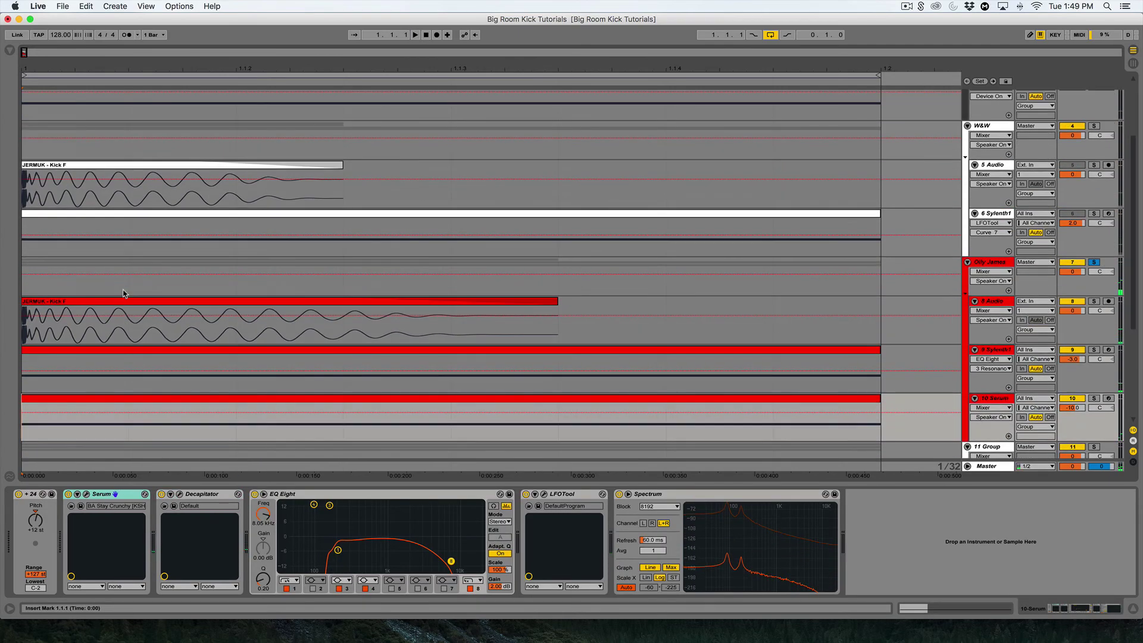
{"action": "scroll", "coordinate": [125, 289], "scroll_direction": "up", "scroll_amount": 3}
{"action": "scroll", "coordinate": [128, 280], "scroll_direction": "down", "scroll_amount": 8}
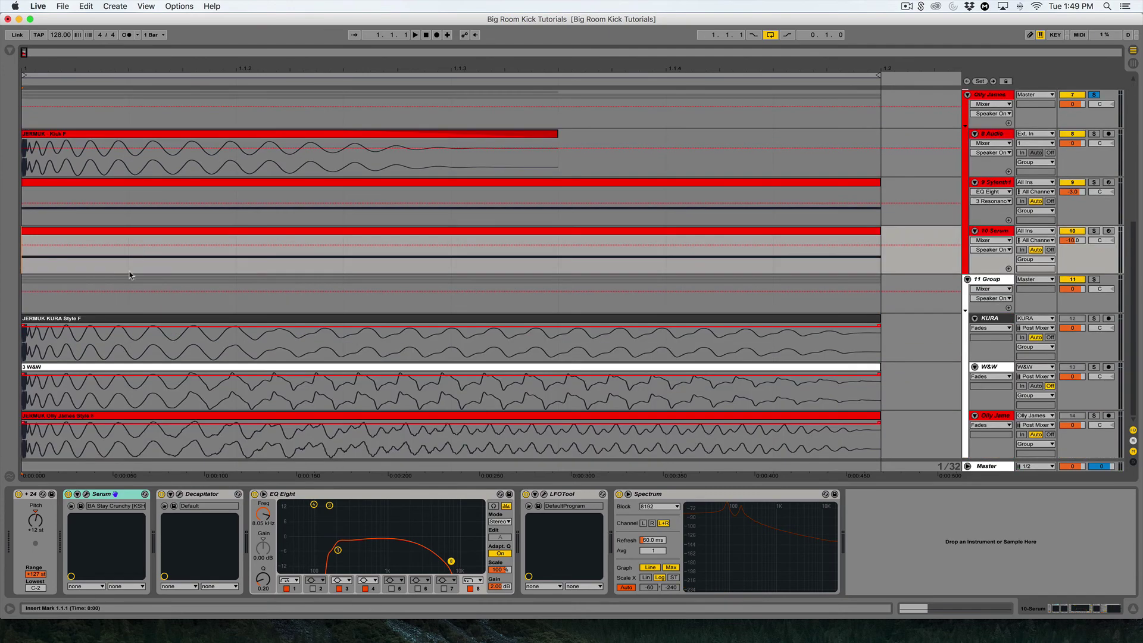
{"action": "left_click", "coordinate": [43, 309]}
{"action": "left_click", "coordinate": [39, 337]}
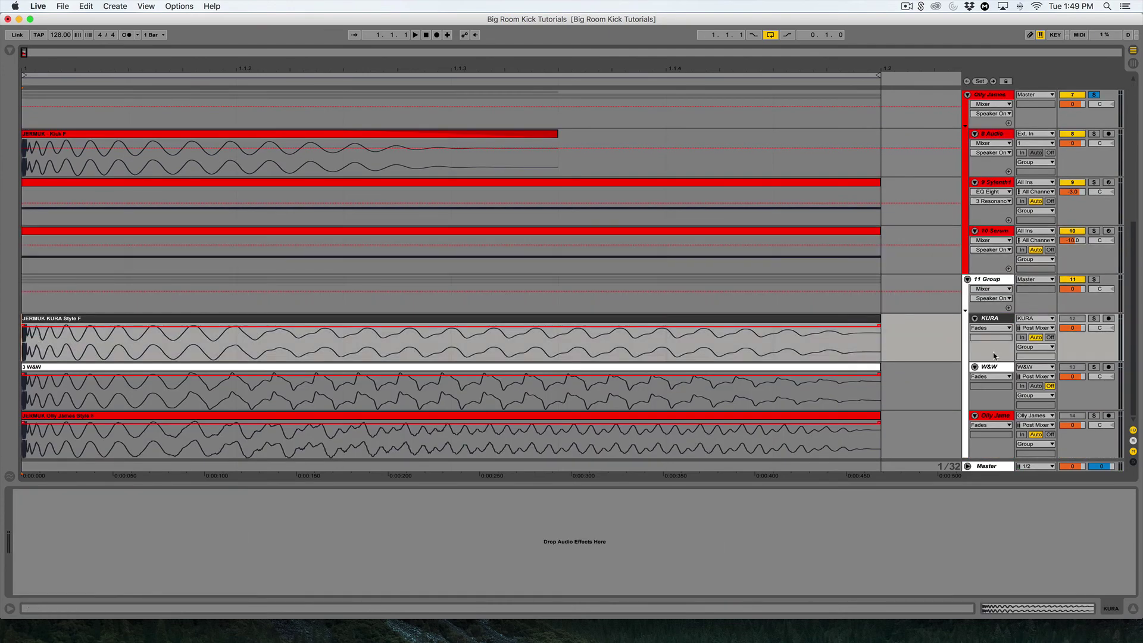
{"action": "left_click", "coordinate": [1095, 319]}
{"action": "key", "text": "space"}
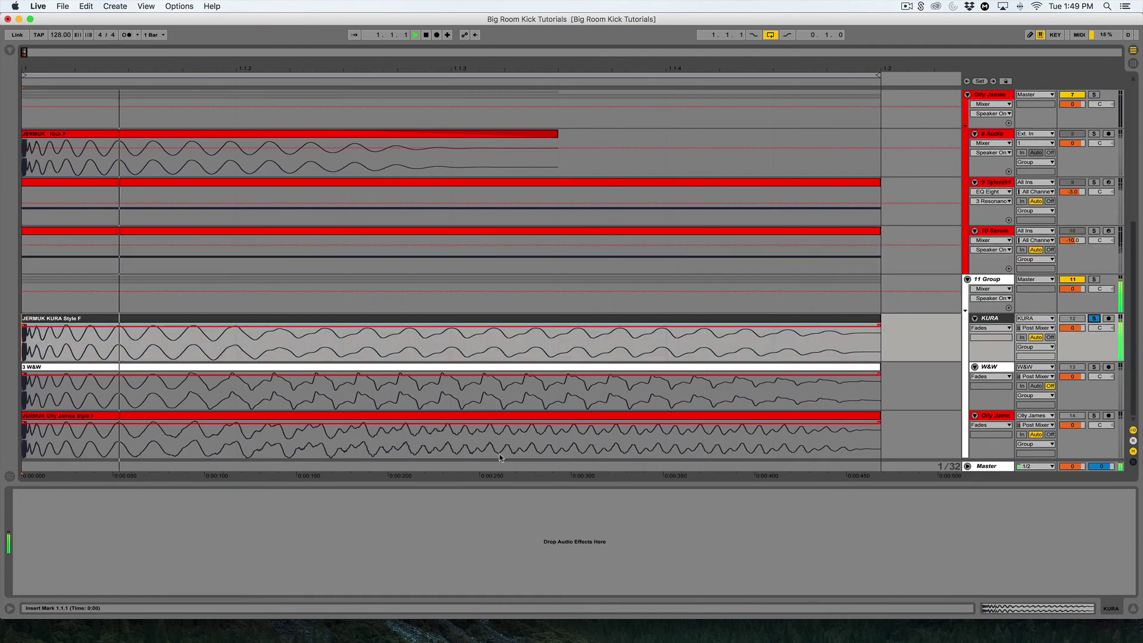
{"action": "key", "text": "space"}
Play the KURA kick while examining its fundamental and harmonics in the Master track's enlarged Spectrum, closing the display.
{"action": "left_click", "coordinate": [459, 468]}
{"action": "left_click", "coordinate": [609, 569]}
{"action": "key", "text": "space"}
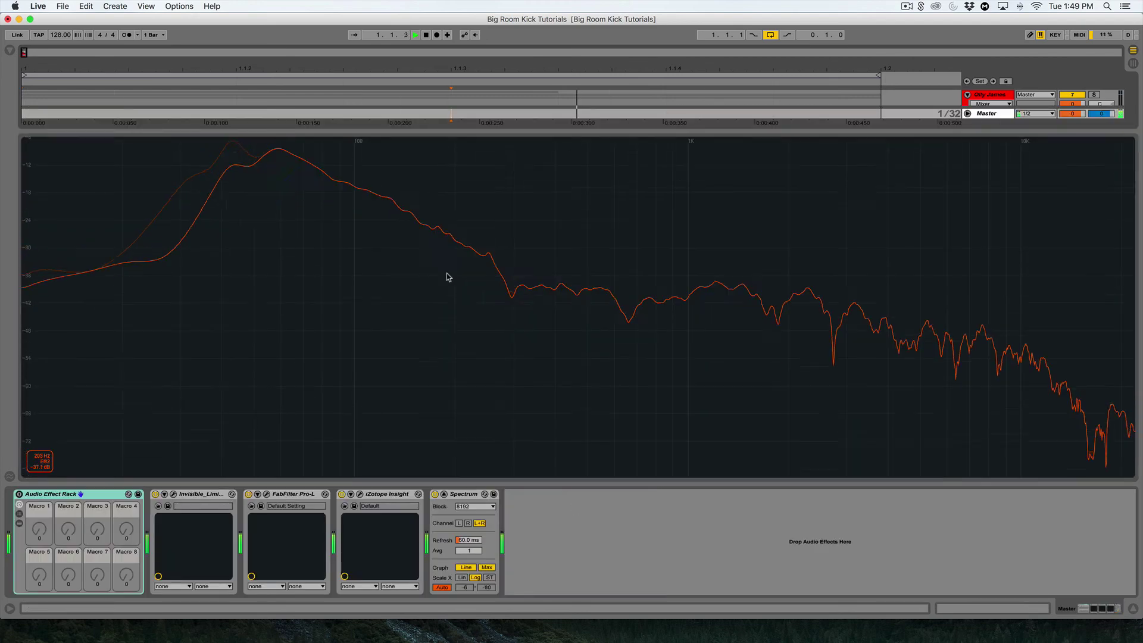
{"action": "key", "text": "space"}
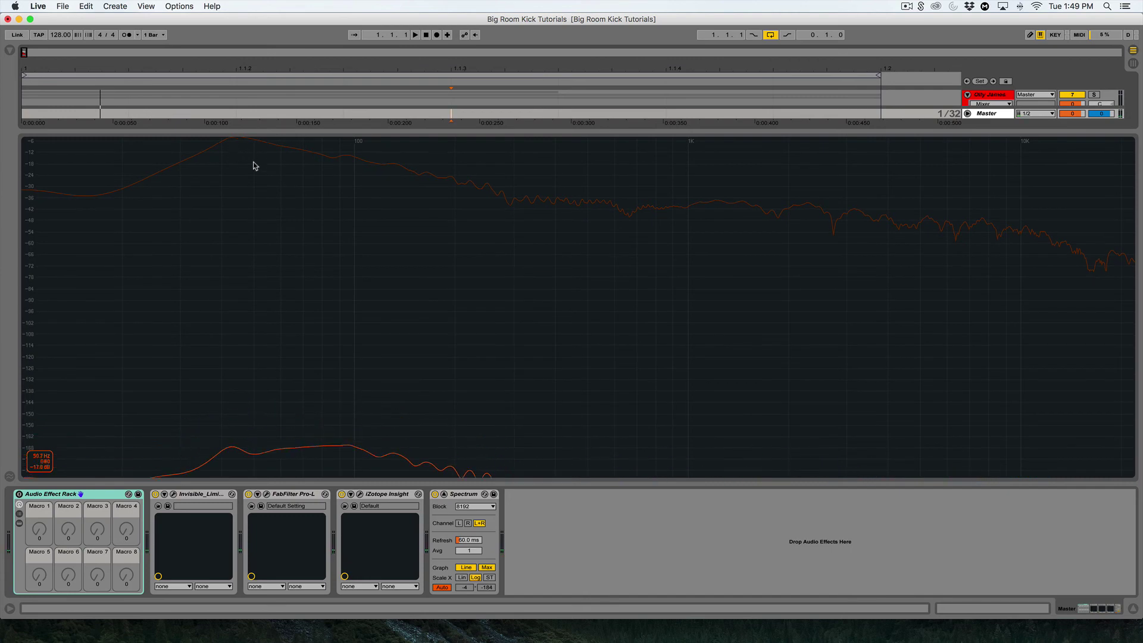
{"action": "left_click", "coordinate": [237, 223]}
Solo the recorded W&W kick in place of KURA and examine its harmonics in the Master's enlarged Spectrum, closing the display.
{"action": "left_click", "coordinate": [41, 393]}
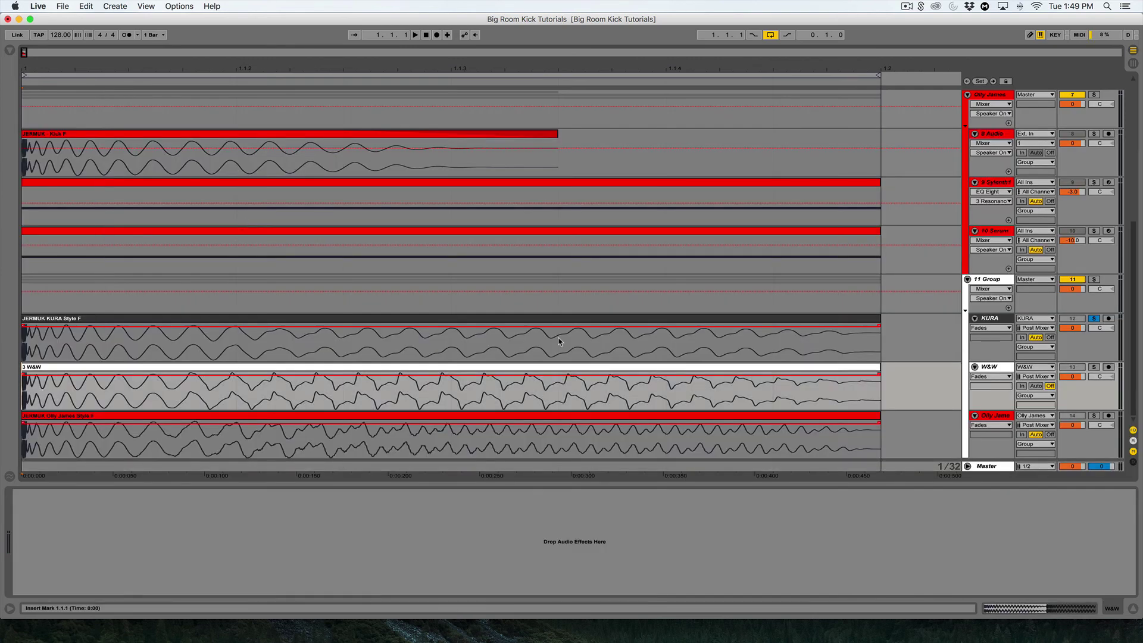
{"action": "key", "text": "space"}
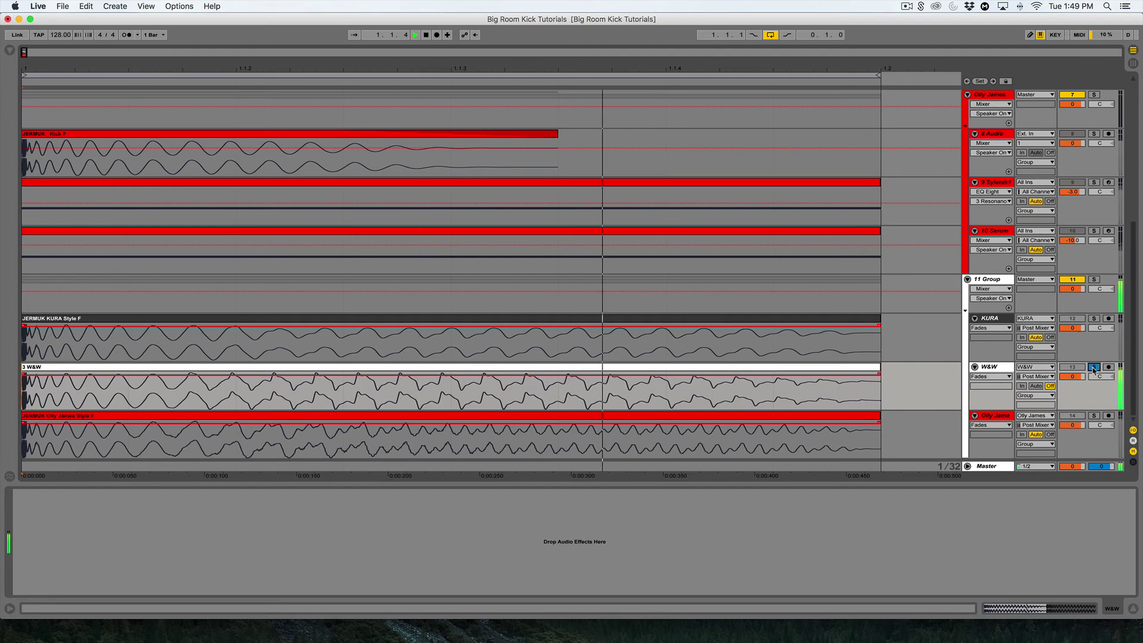
{"action": "left_click", "coordinate": [344, 367]}
{"action": "left_click", "coordinate": [396, 469]}
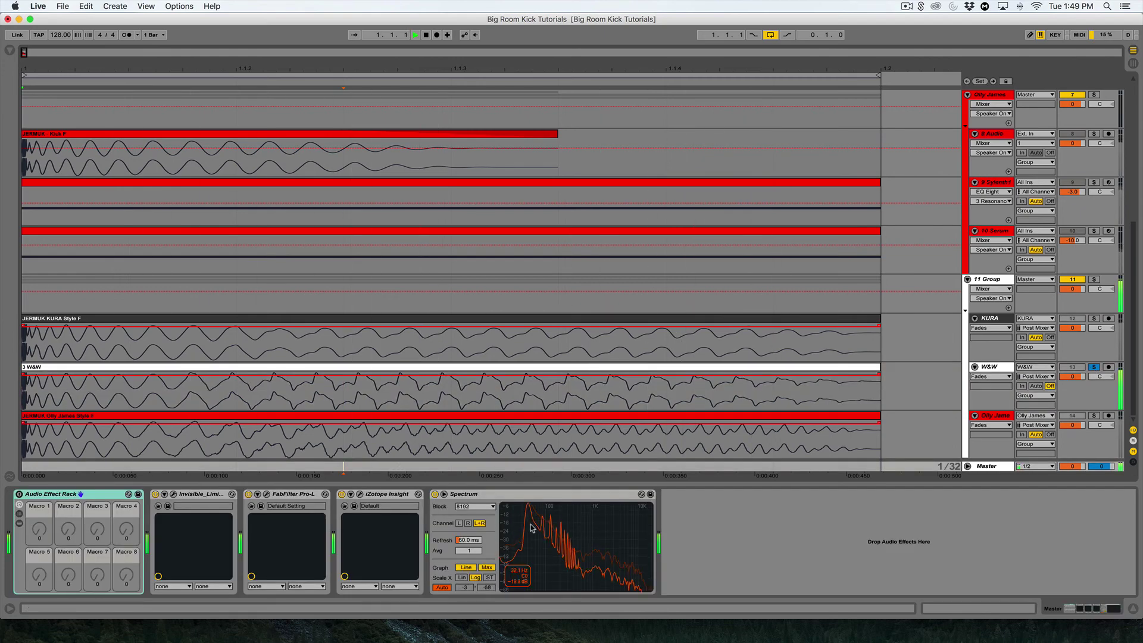
{"action": "double_click", "coordinate": [547, 528]}
{"action": "key", "text": "space"}
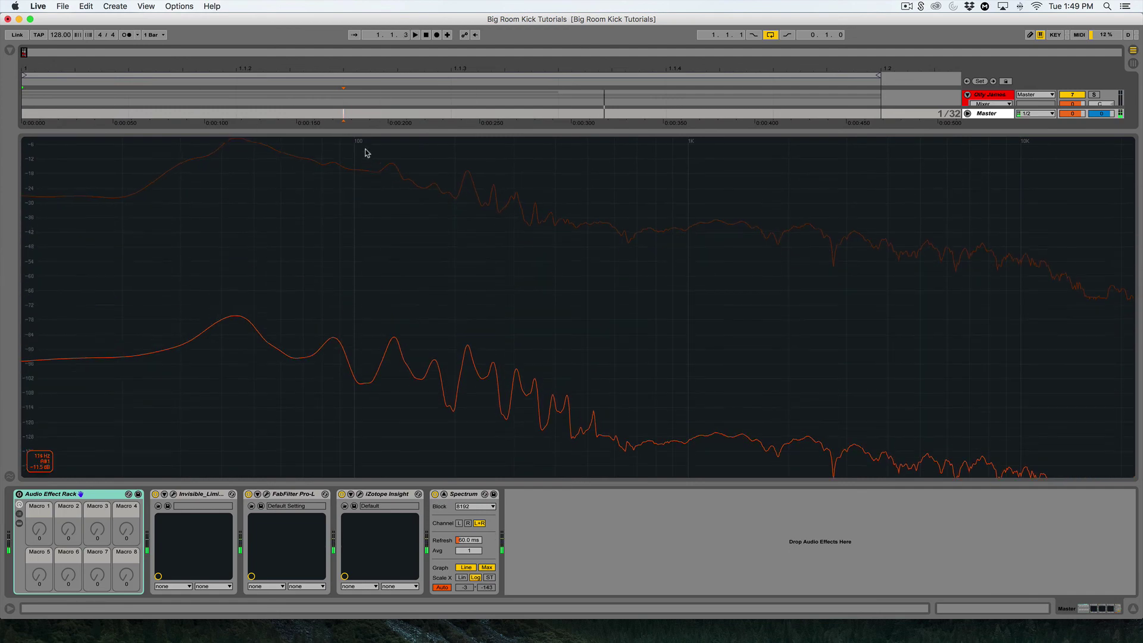
{"action": "double_click", "coordinate": [468, 205]}
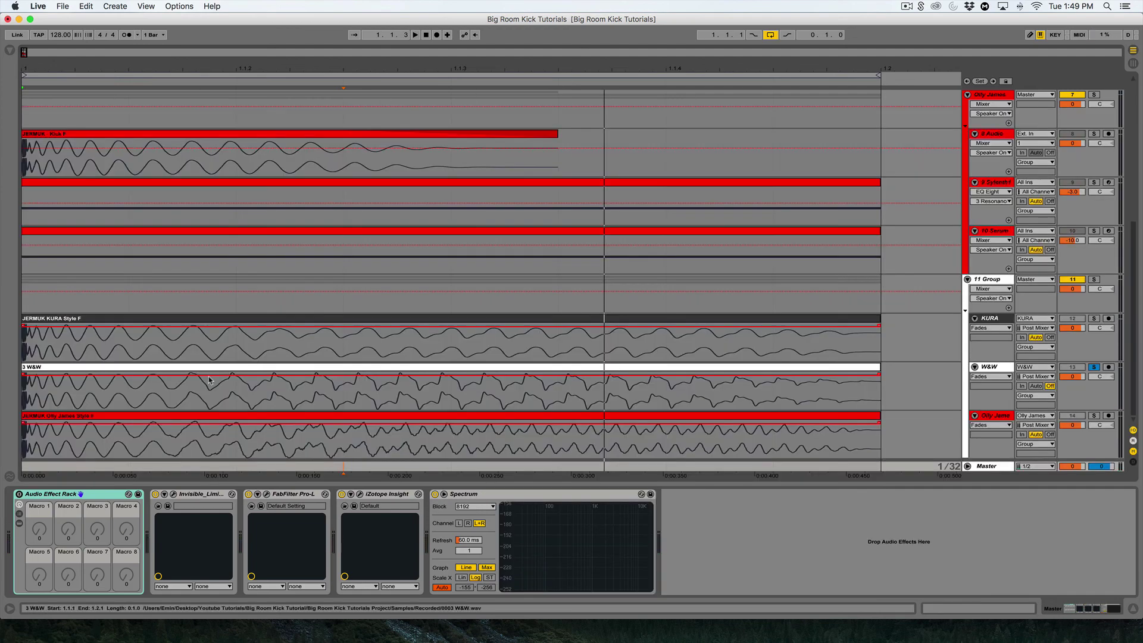
Solo the recorded Olly James style kick, play it, and examine its fundamental and harmonics in the Master's enlarged Spectrum, closing the display.
{"action": "left_click", "coordinate": [53, 444]}
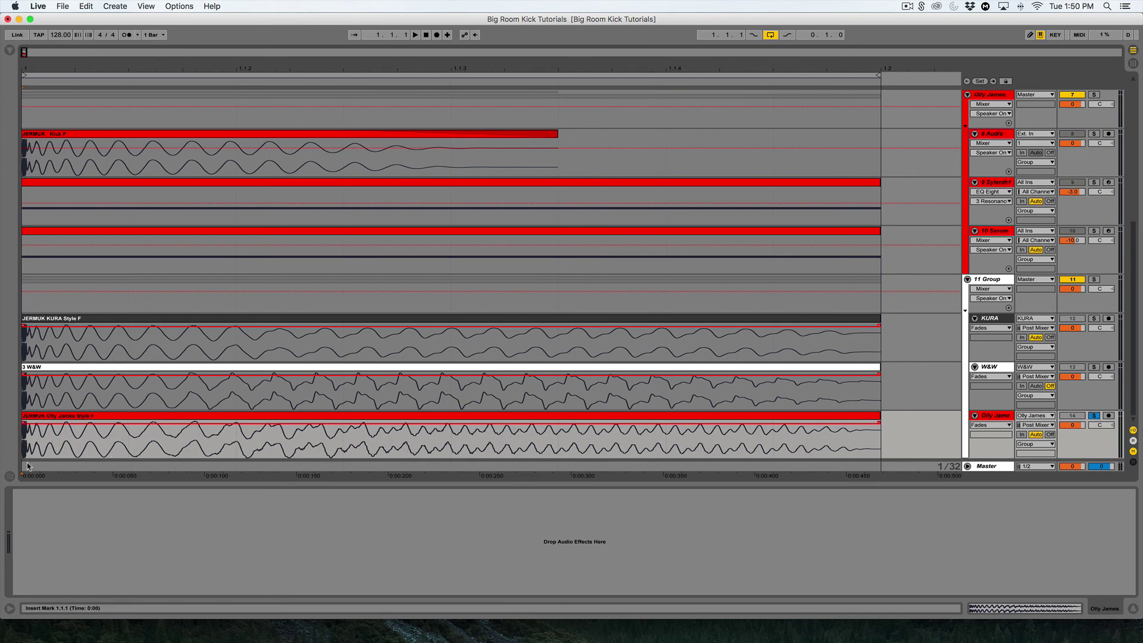
{"action": "key", "text": "space"}
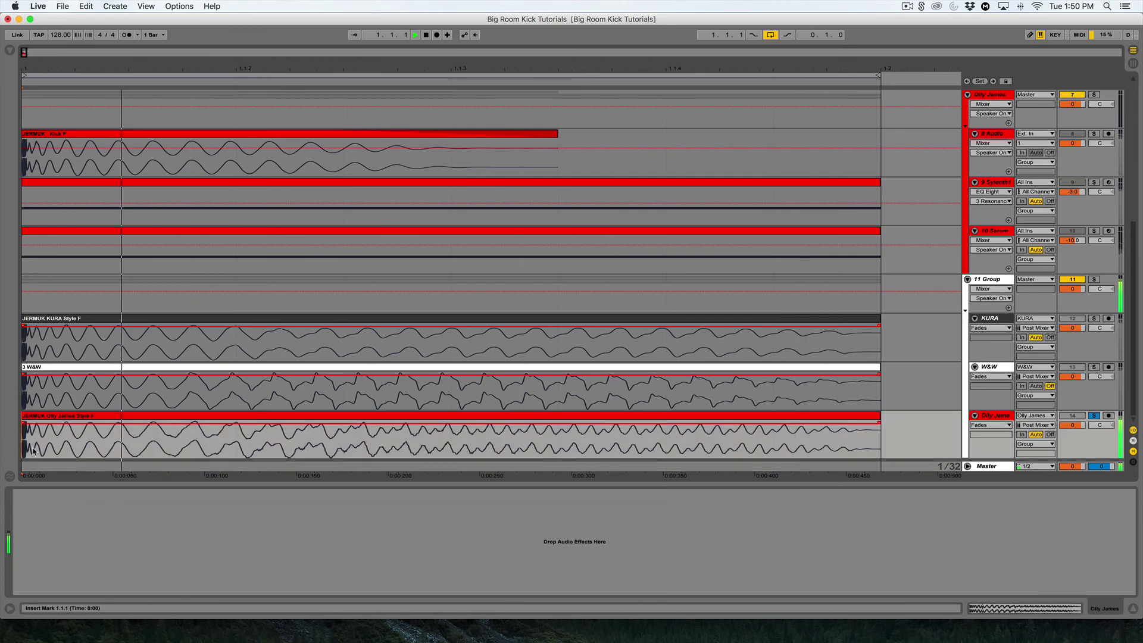
{"action": "key", "text": "space"}
{"action": "left_click", "coordinate": [236, 466]}
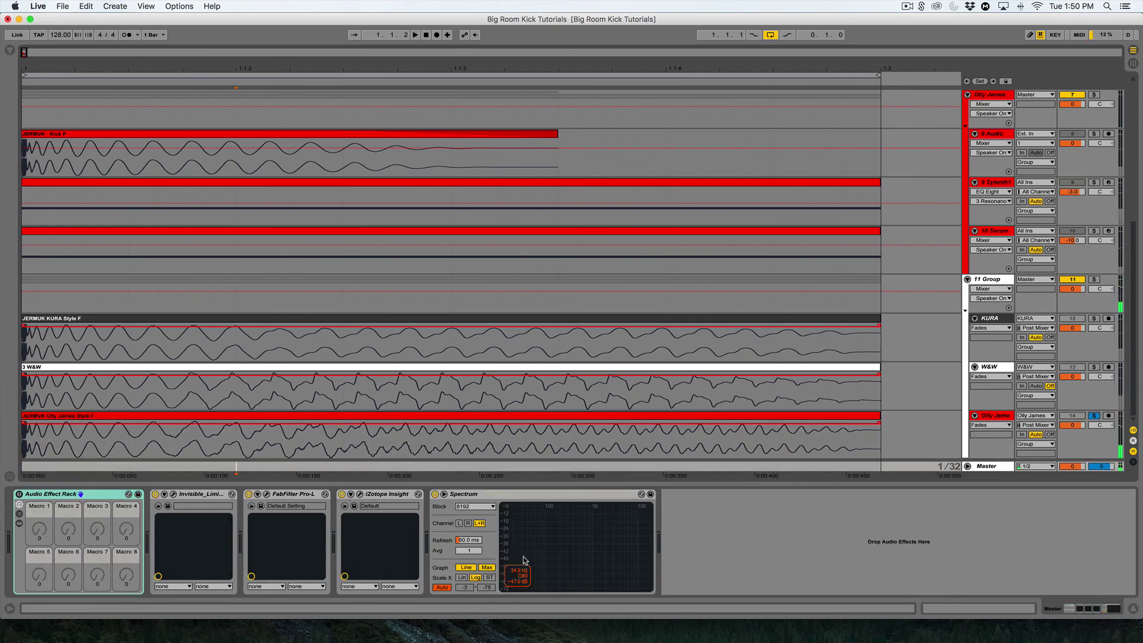
{"action": "double_click", "coordinate": [524, 560]}
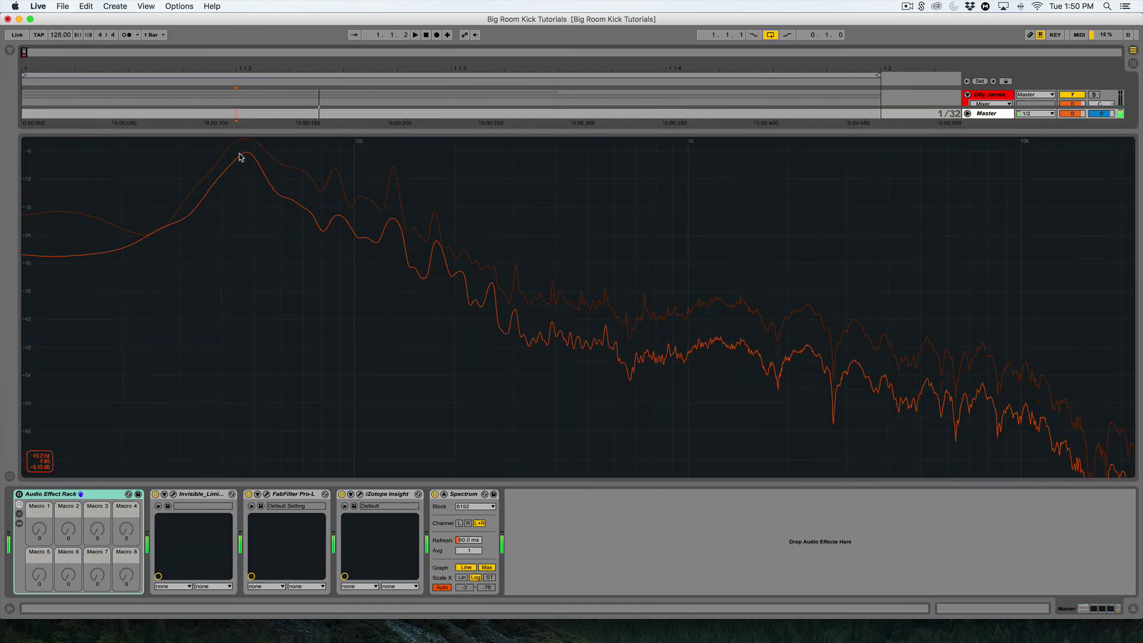
{"action": "key", "text": "space"}
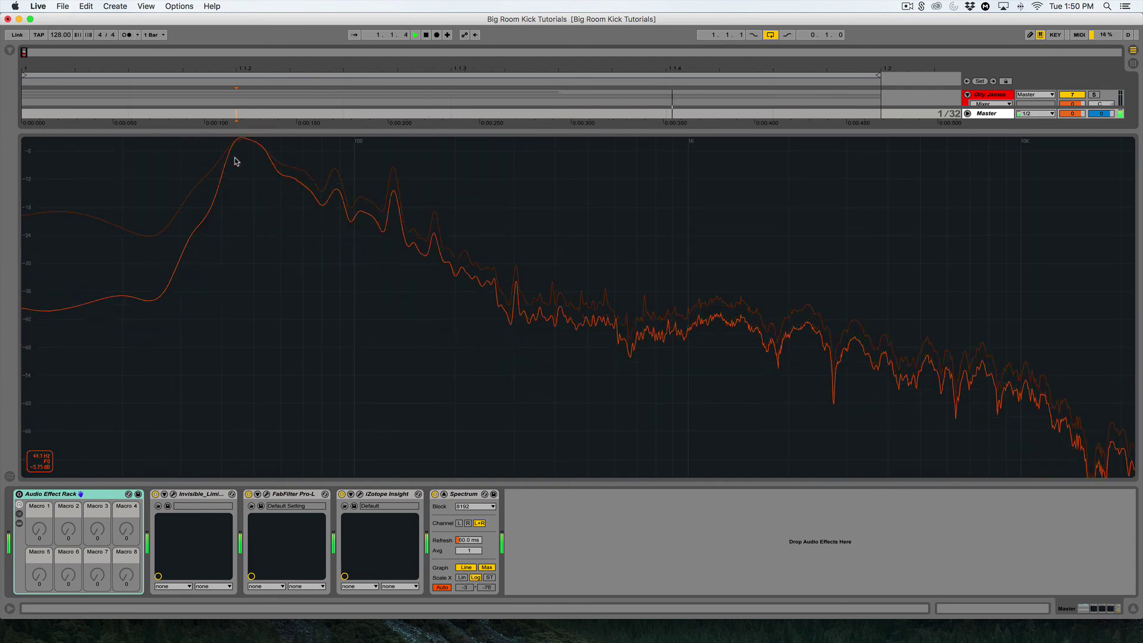
{"action": "key", "text": "space"}
{"action": "double_click", "coordinate": [193, 244]}
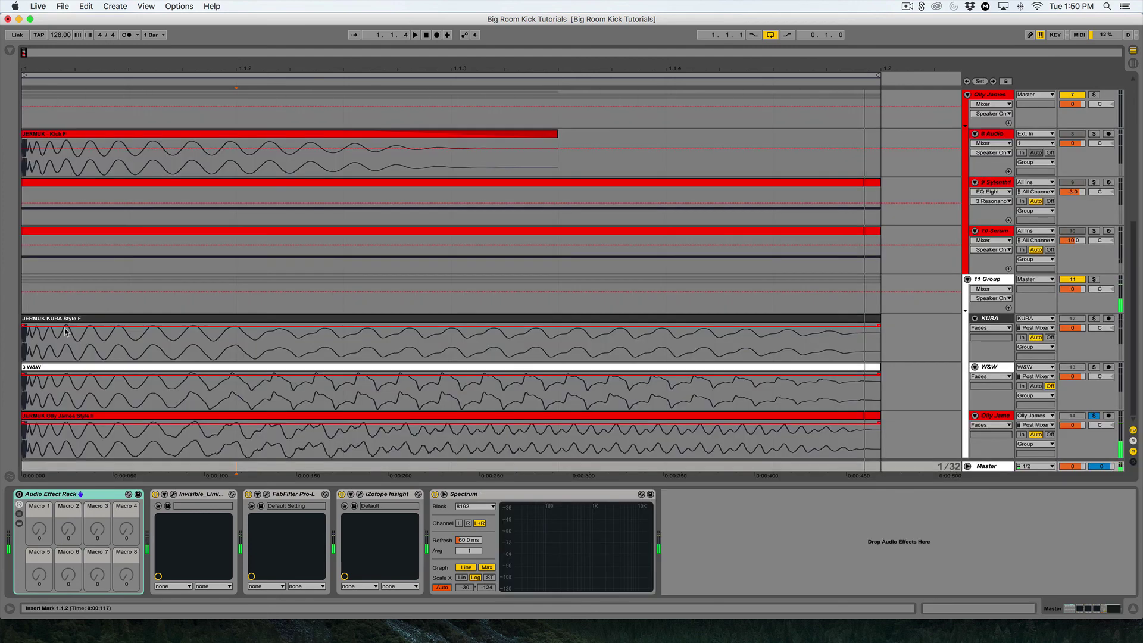
Switch the solo back to the recorded W&W kick and compare its harmonics with Olly James's in the Master's enlarged Spectrum, closing the display.
{"action": "left_click", "coordinate": [29, 386]}
{"action": "left_click", "coordinate": [1095, 367]}
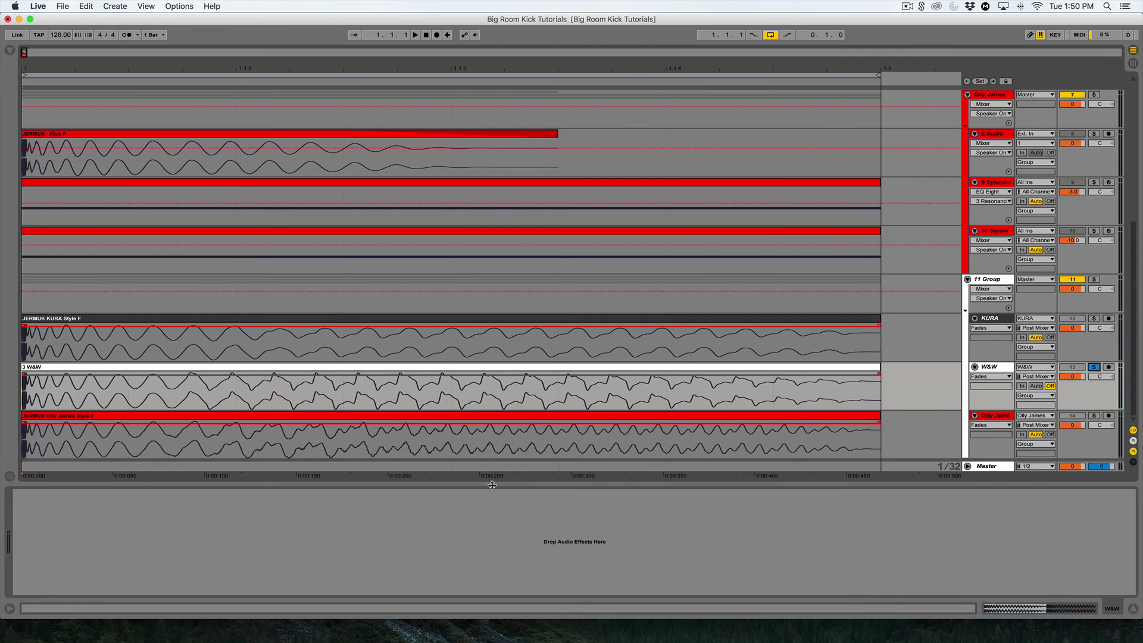
{"action": "left_click", "coordinate": [411, 469]}
{"action": "double_click", "coordinate": [596, 569]}
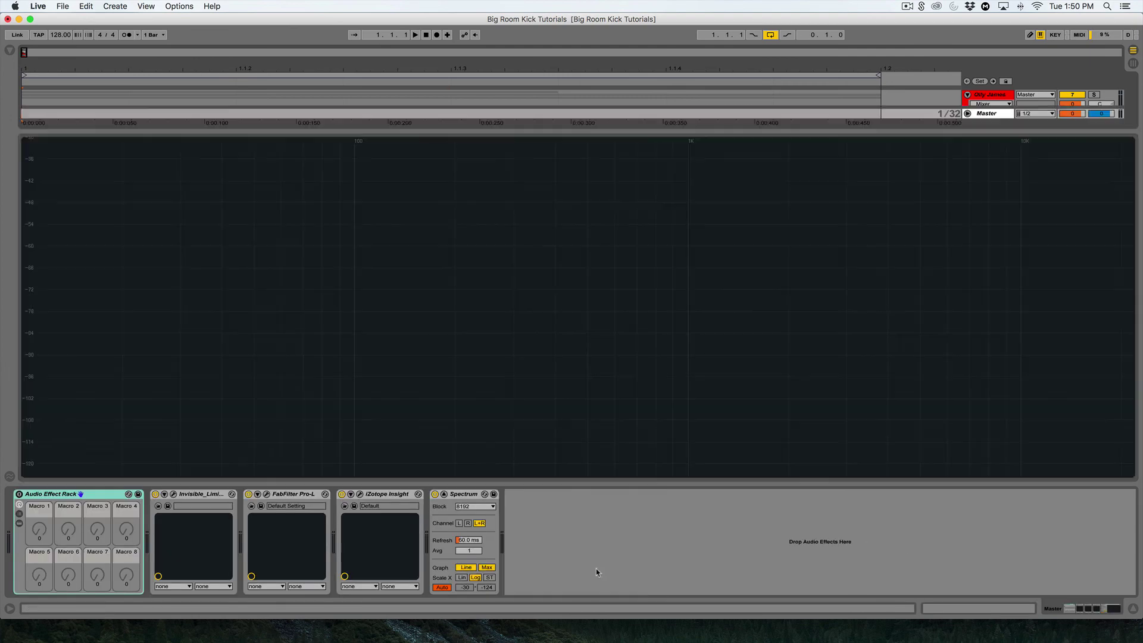
{"action": "key", "text": "space"}
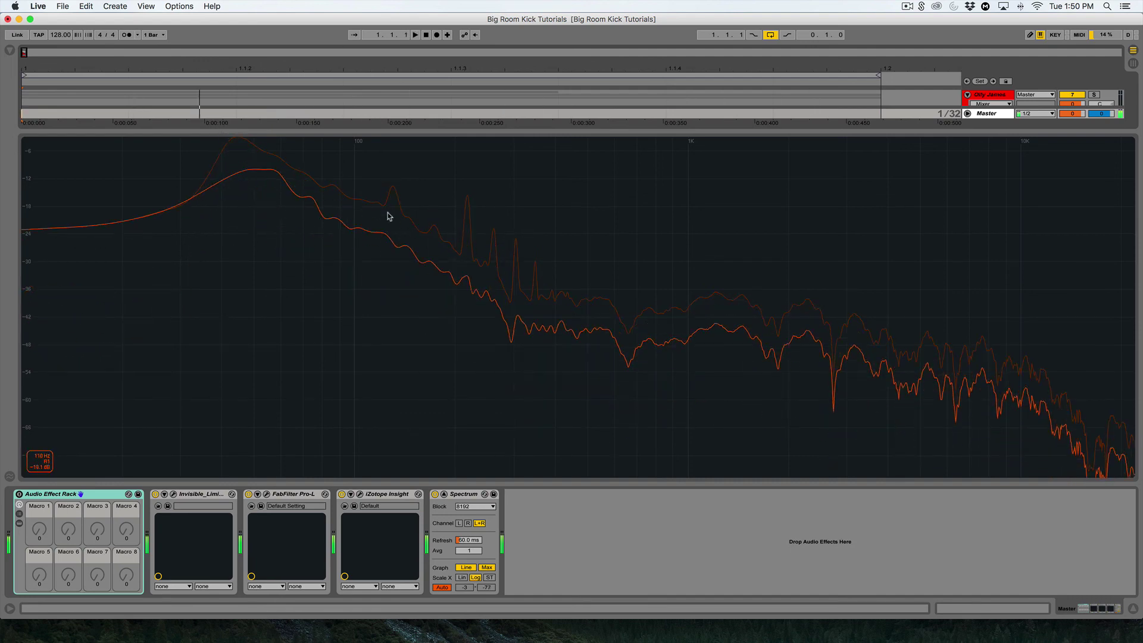
{"action": "double_click", "coordinate": [384, 250]}
{"action": "key", "text": "space"}
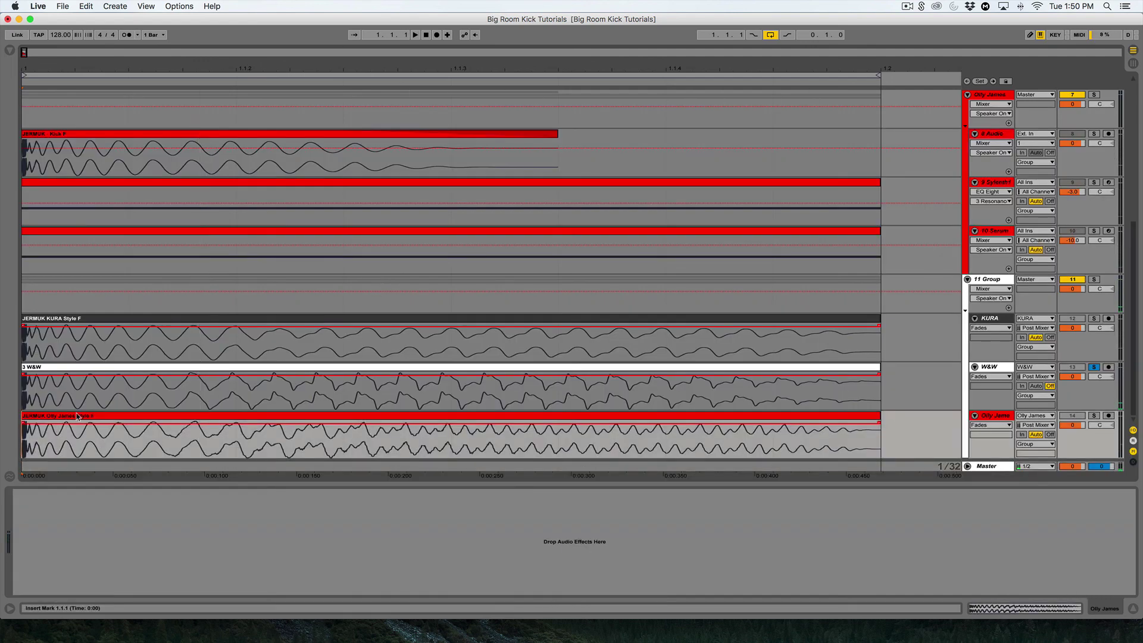
{"action": "left_click", "coordinate": [106, 345]}
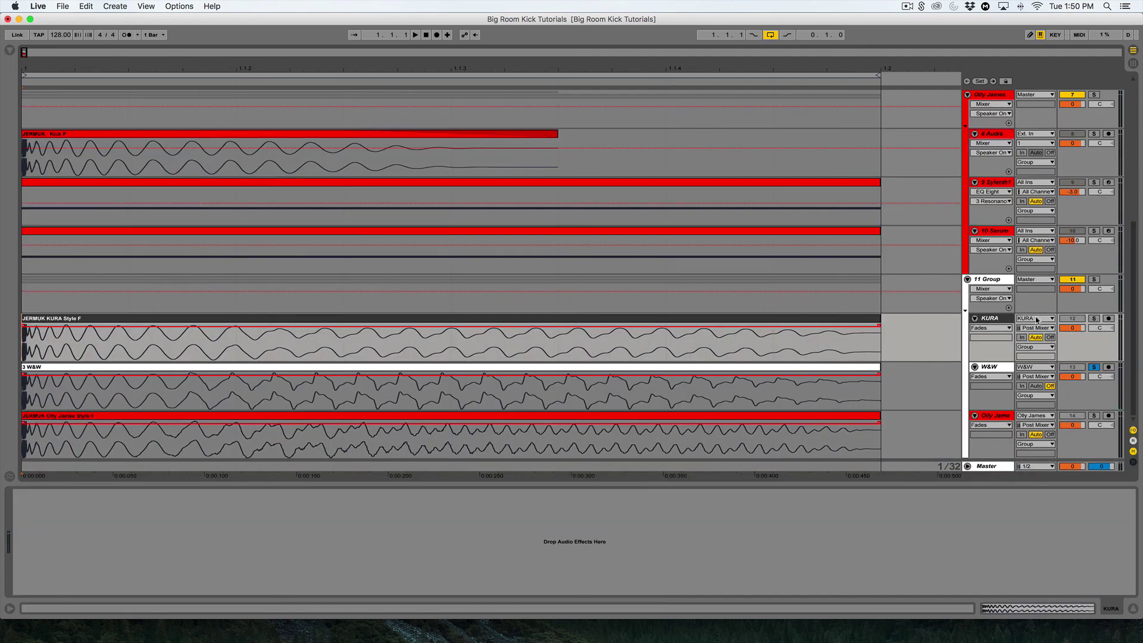
{"action": "left_click", "coordinate": [77, 302]}
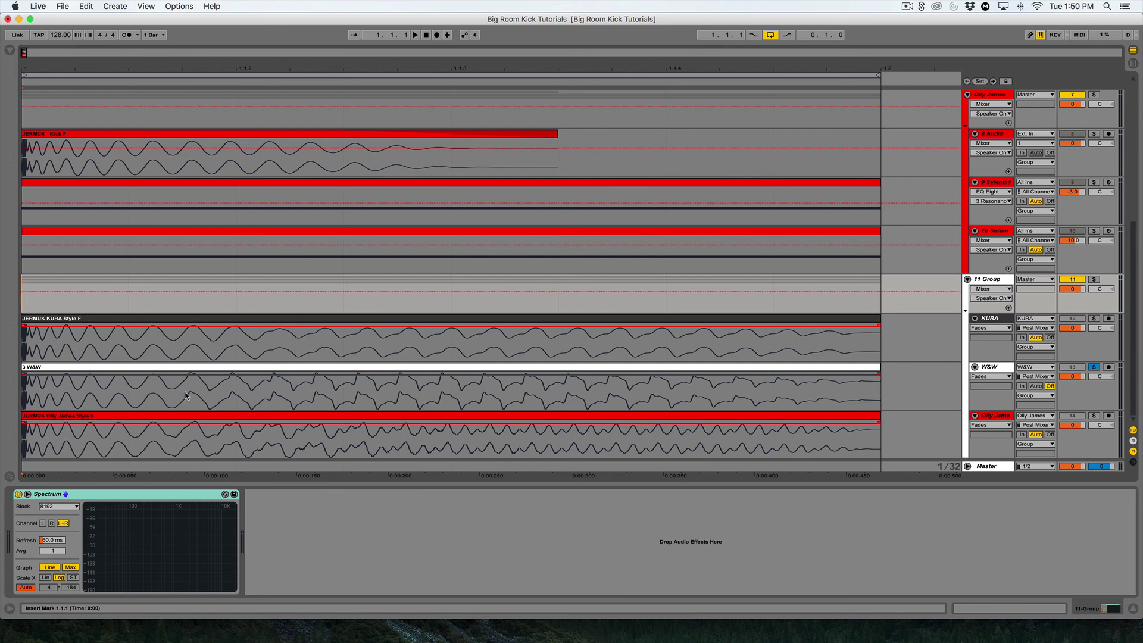
{"action": "left_click", "coordinate": [47, 351]}
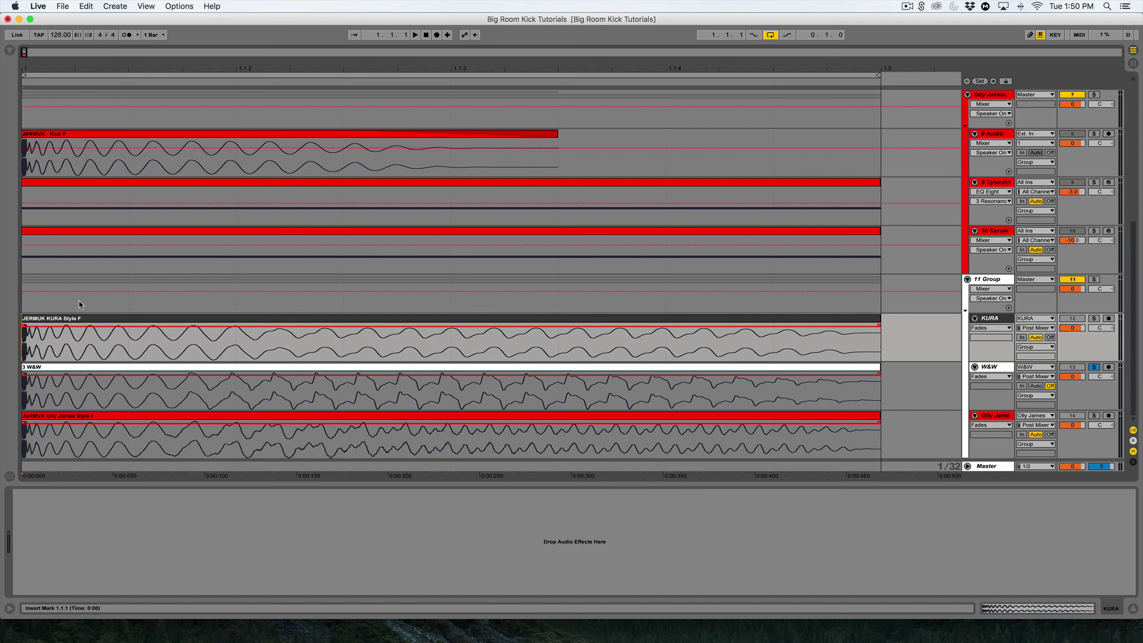
{"action": "left_click", "coordinate": [60, 305]}
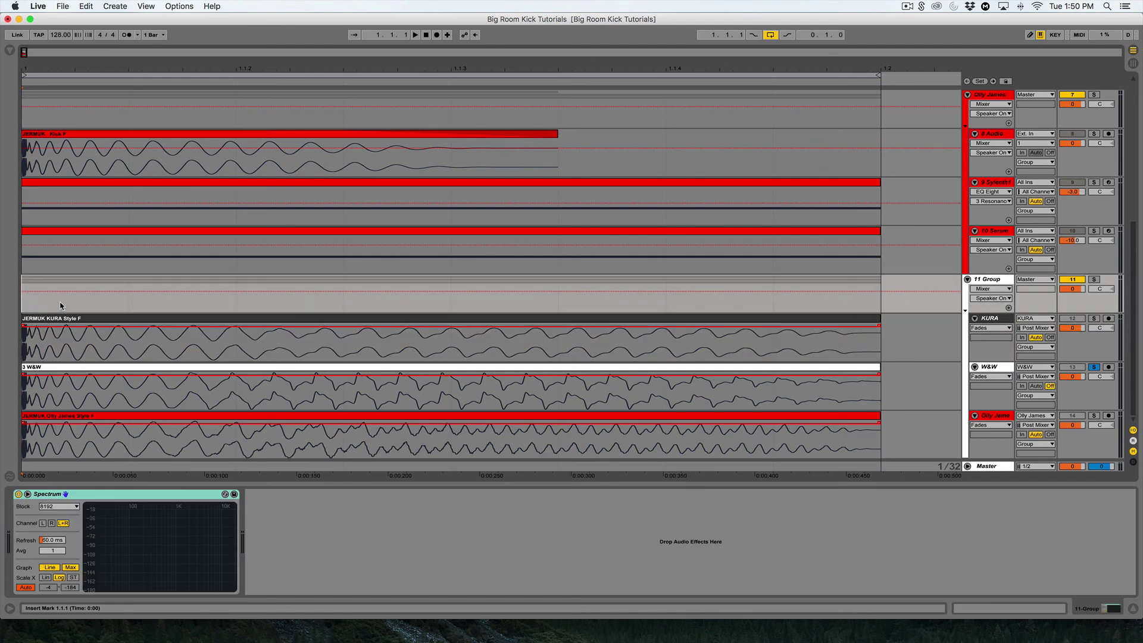